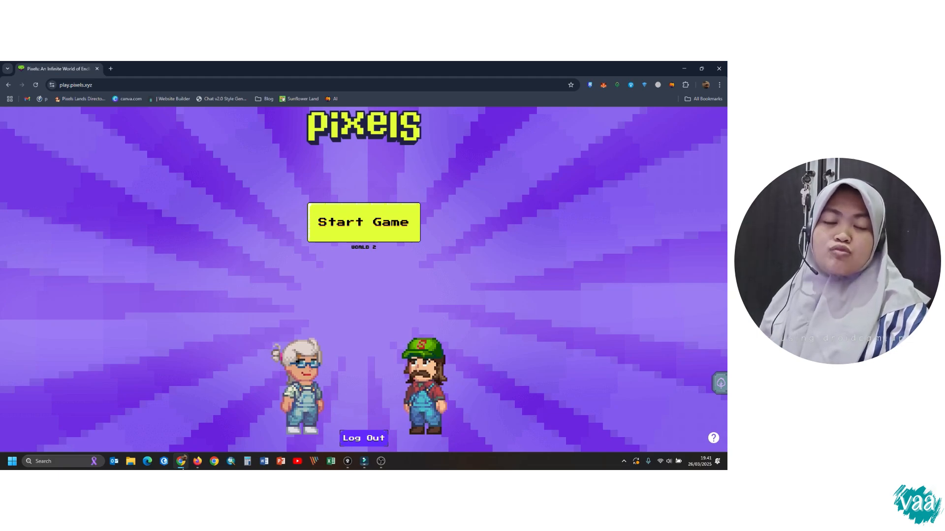
# - Switch from the browser to OBS Studio and add a new scene named Intro
pyautogui.click(182, 468)
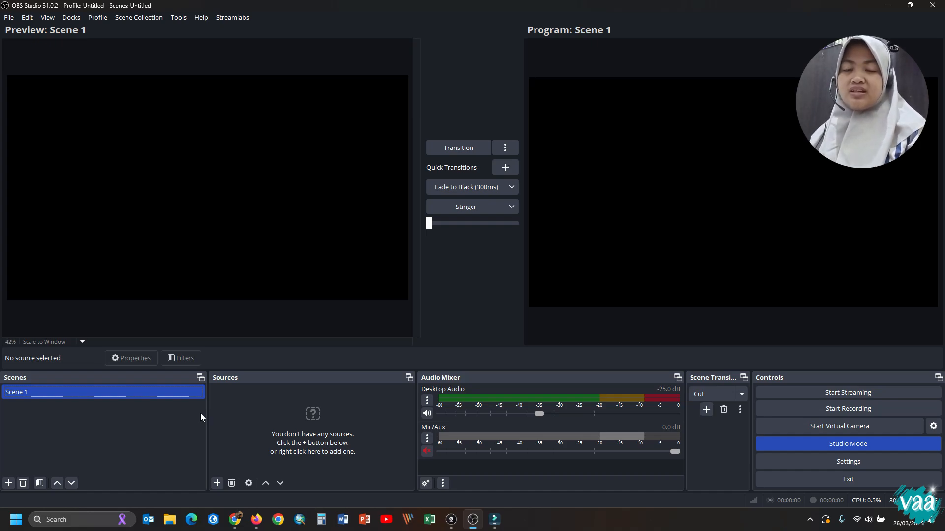
pyautogui.click(9, 483)
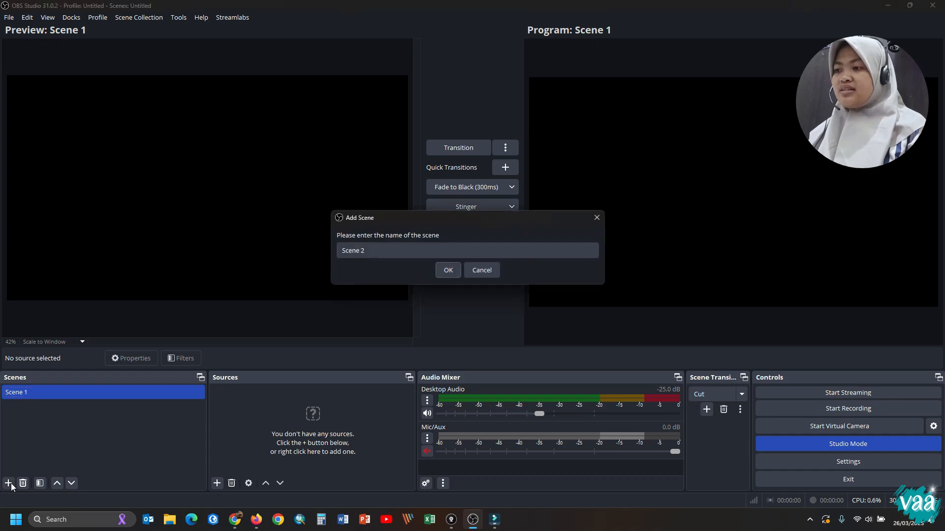
pyautogui.hotkey('ctrl', 'a')
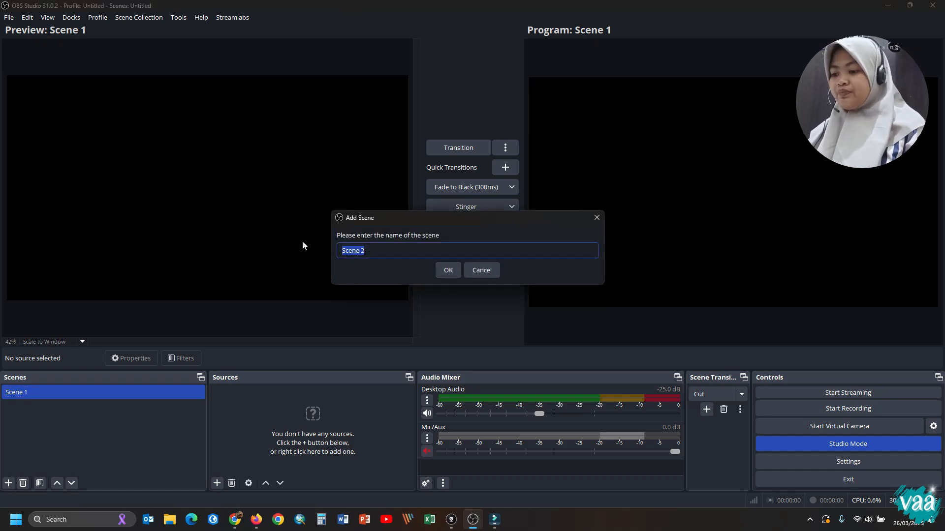
pyautogui.write('Intro')
pyautogui.click(448, 271)
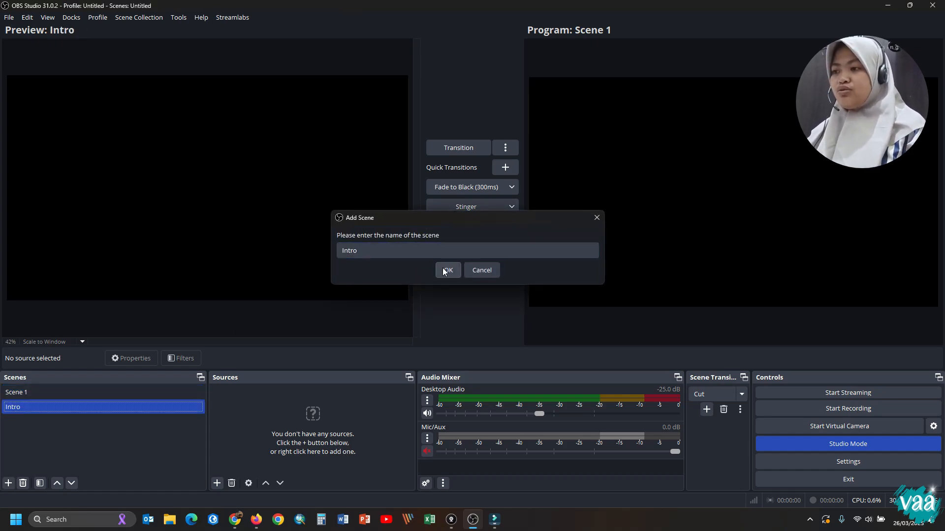
# - Add another scene named Outro to the scene list
pyautogui.click(8, 484)
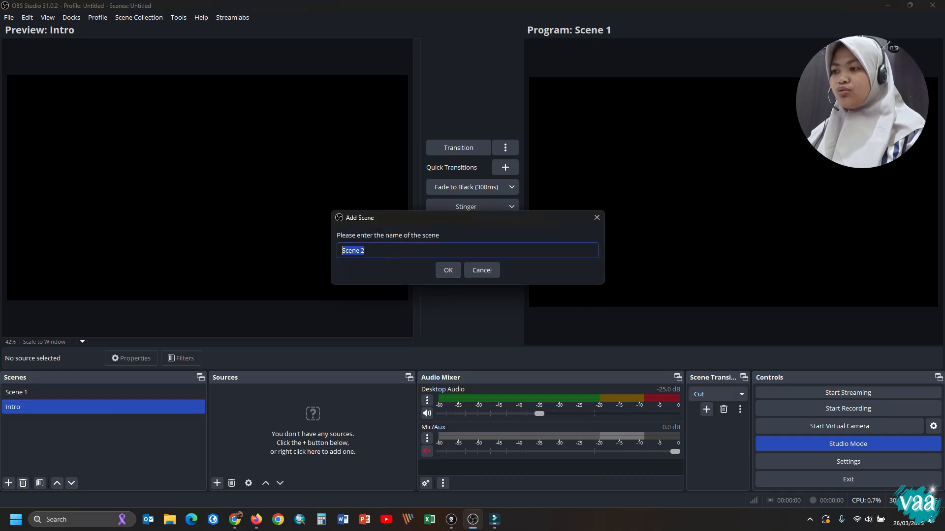
pyautogui.write('Outro')
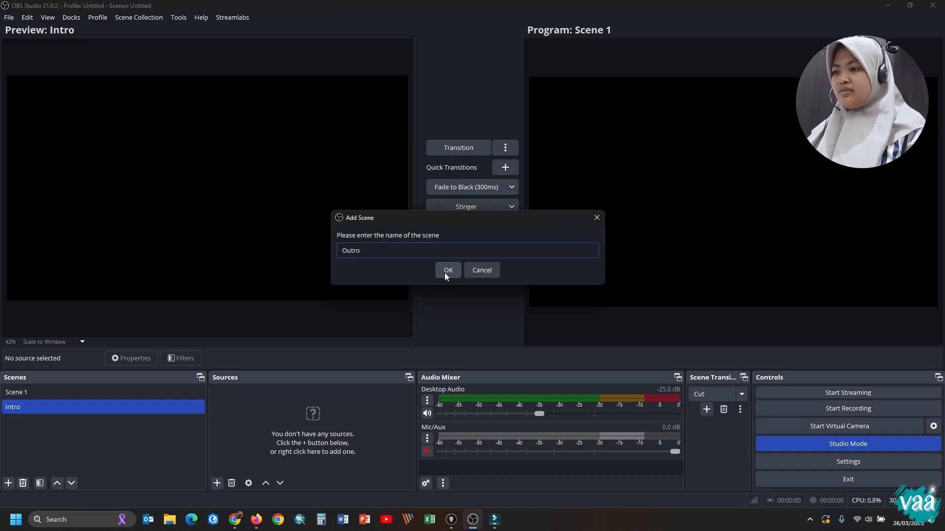
pyautogui.click(447, 271)
# - Move the Intro scene above Scene 1 in the scene order
pyautogui.click(84, 392)
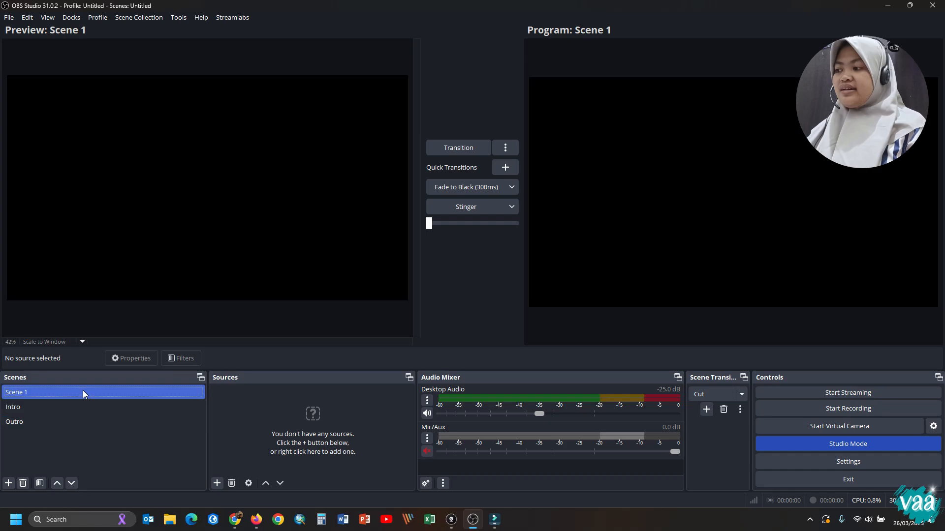
pyautogui.click(69, 406)
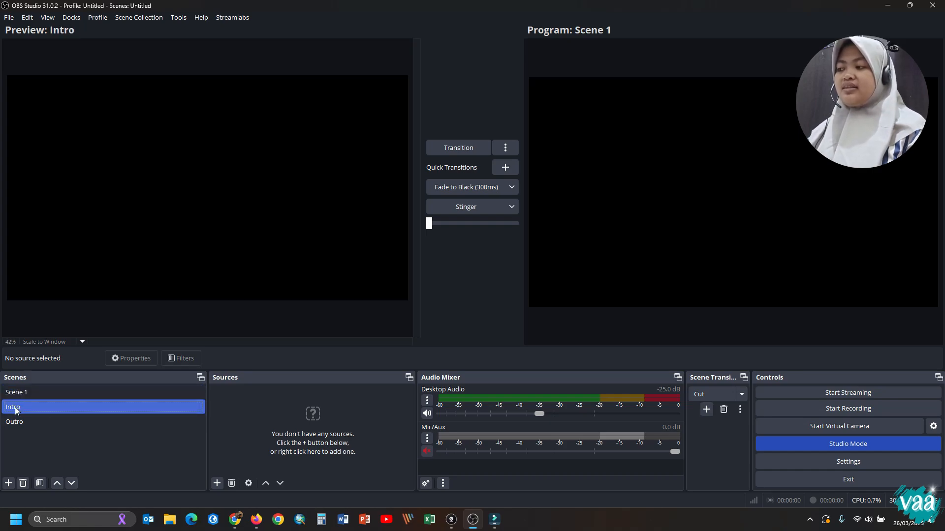
pyautogui.moveTo(46, 406); pyautogui.dragTo(46, 388)
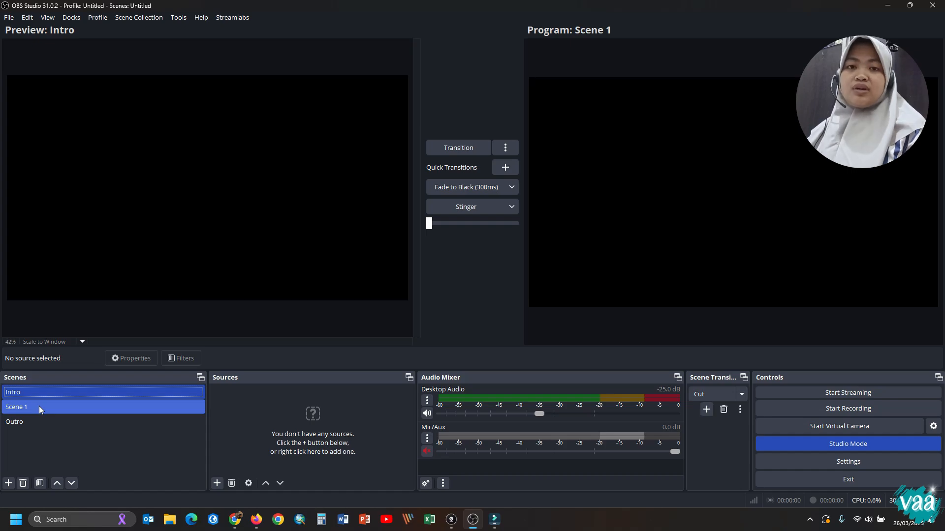
# - Preview Scene 1, Intro and Outro in turn to check the scene order
pyautogui.click(40, 406)
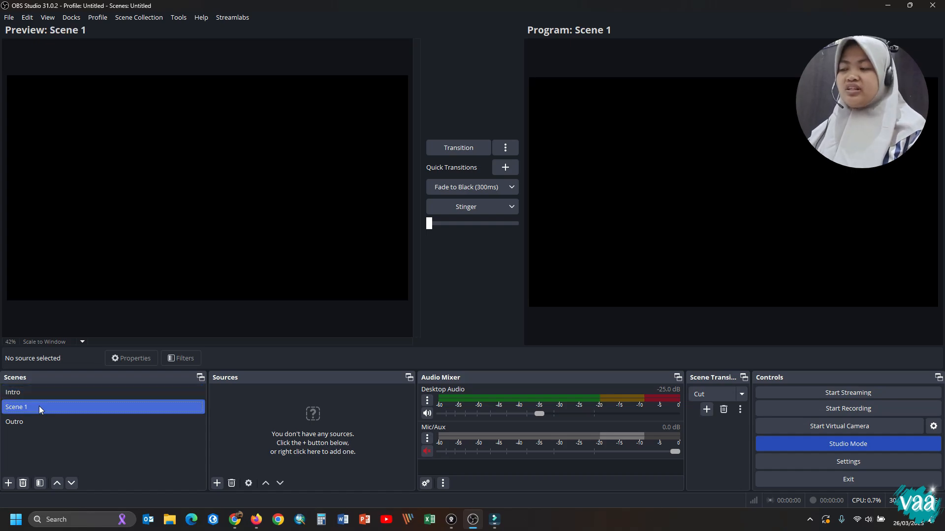
pyautogui.click(40, 397)
pyautogui.click(34, 420)
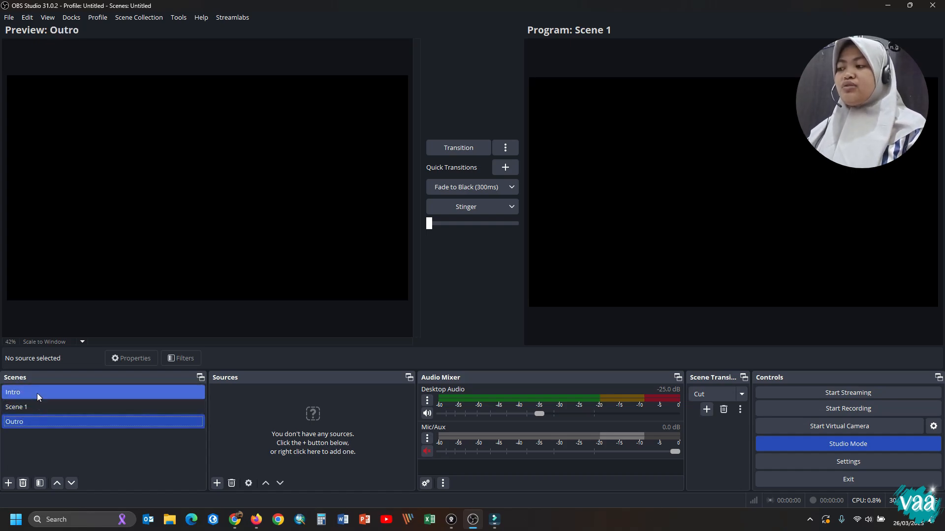
pyautogui.click(37, 393)
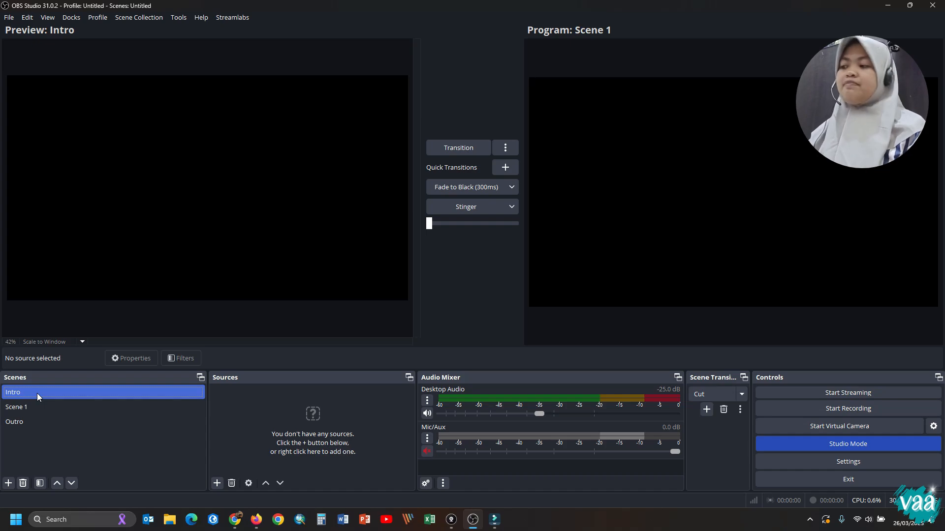
# - Rename Scene 1 as Live Browser
pyautogui.click(40, 405)
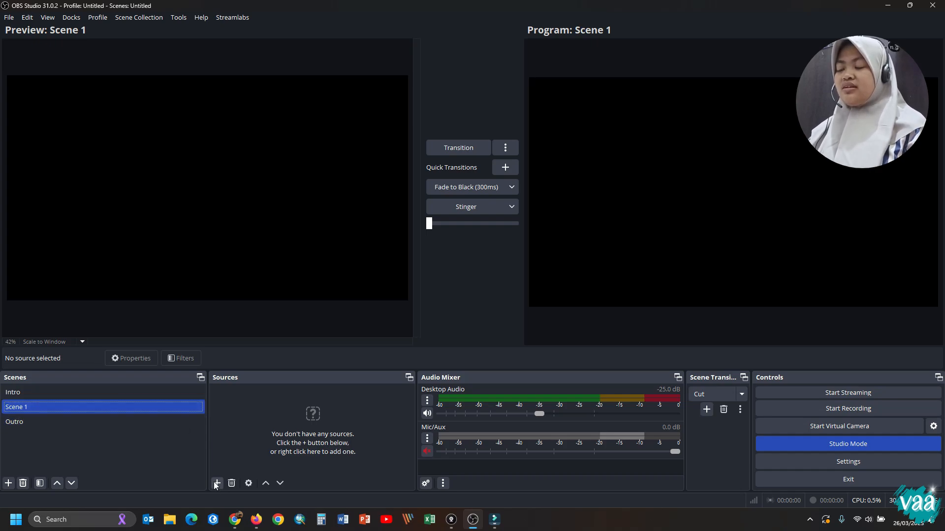
pyautogui.click(8, 483)
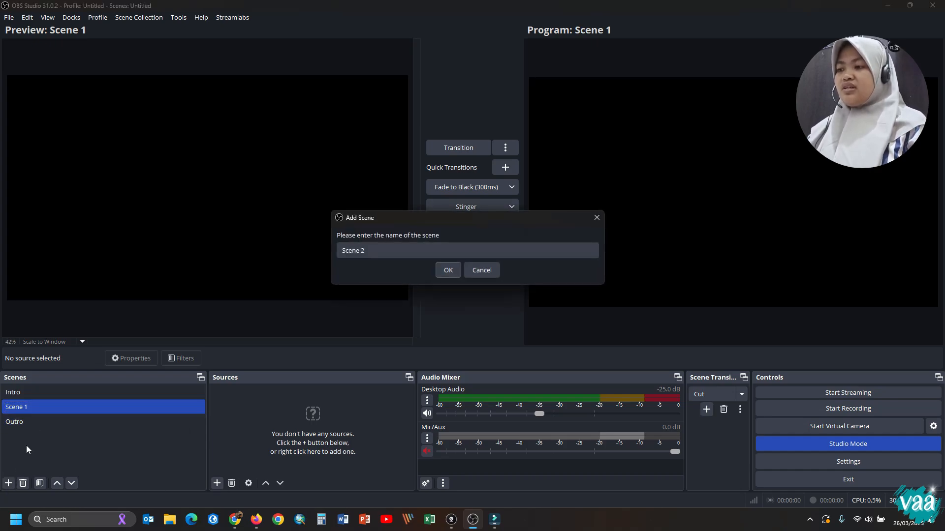
pyautogui.press('Escape')
pyautogui.rightClick(40, 406)
pyautogui.click(69, 261)
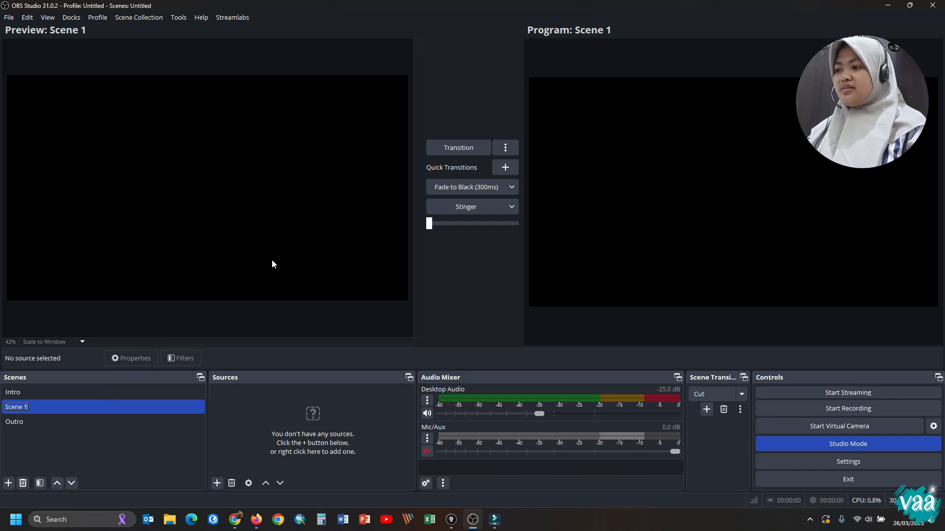
pyautogui.press('BackSpace')
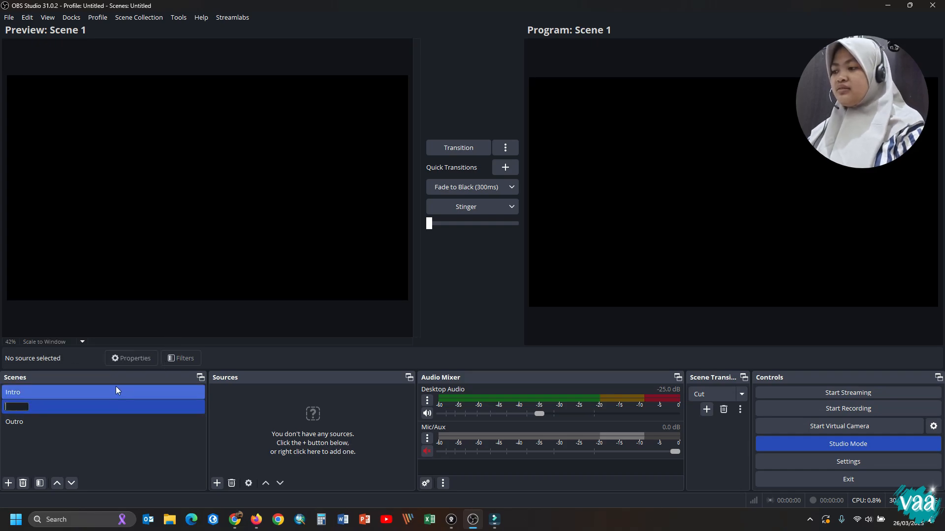
pyautogui.write('Live ')
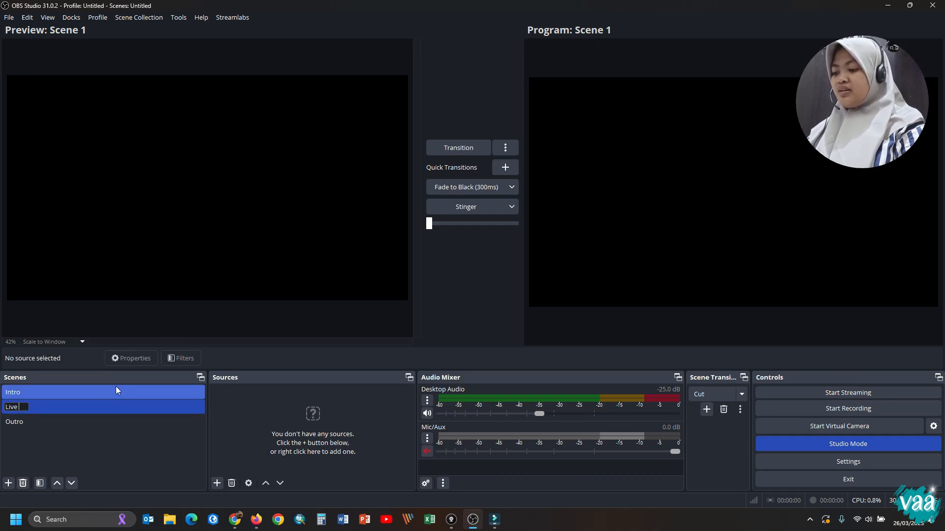
pyautogui.write('Browe')
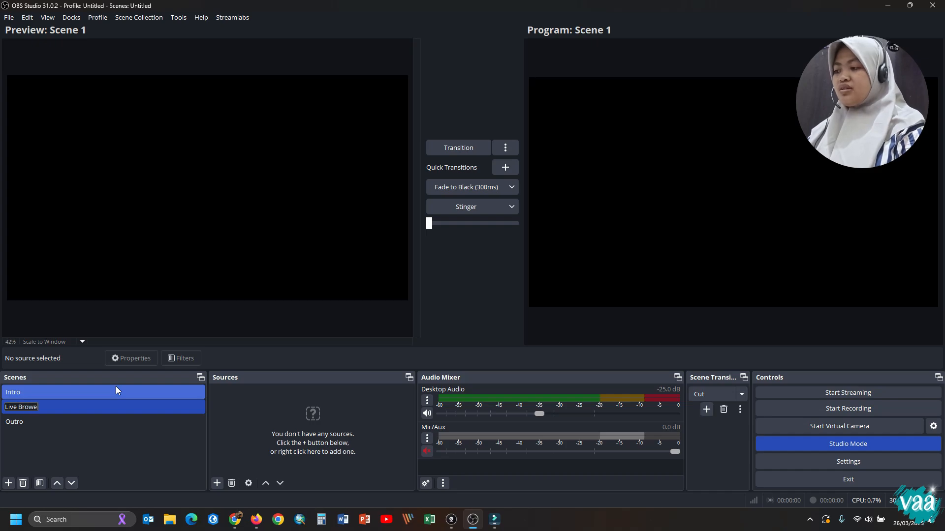
pyautogui.write('rser')
pyautogui.press('Return')
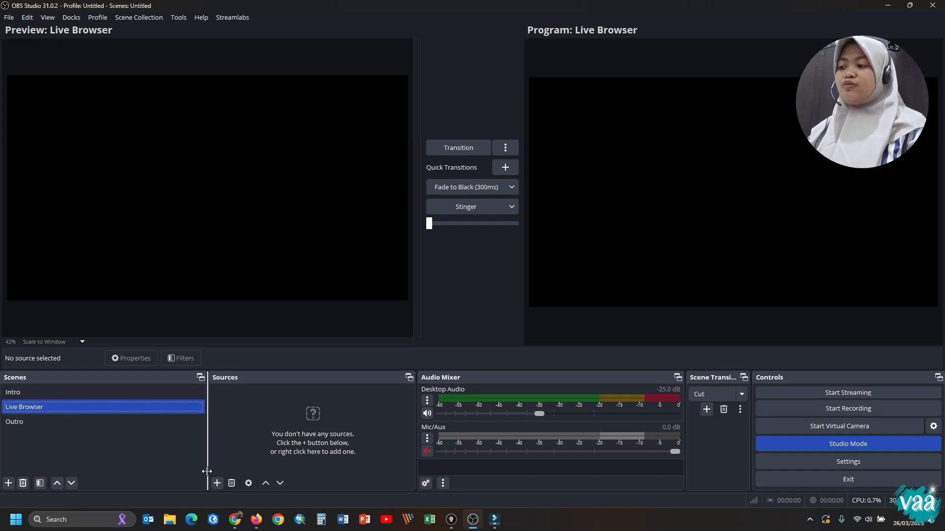
# - Add a new Window Capture source named Chrome to the Live Browser scene
pyautogui.click(218, 482)
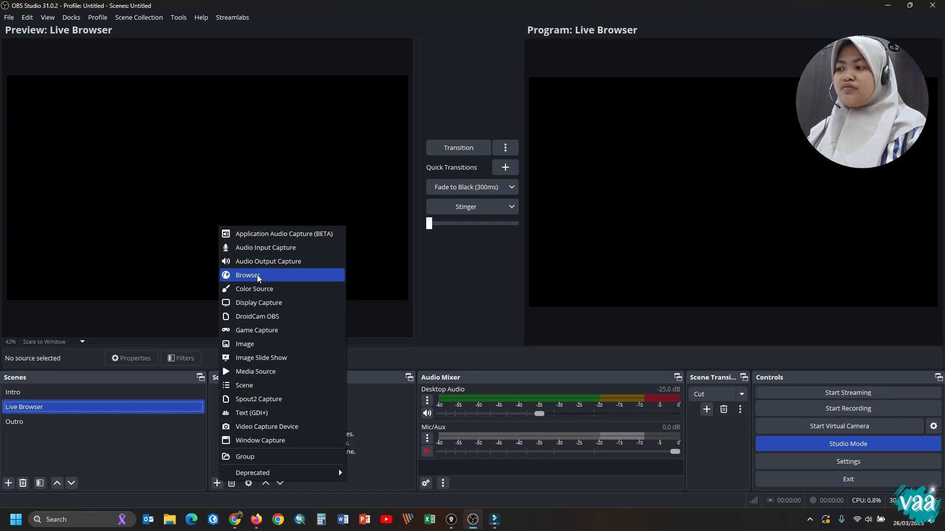
pyautogui.click(259, 441)
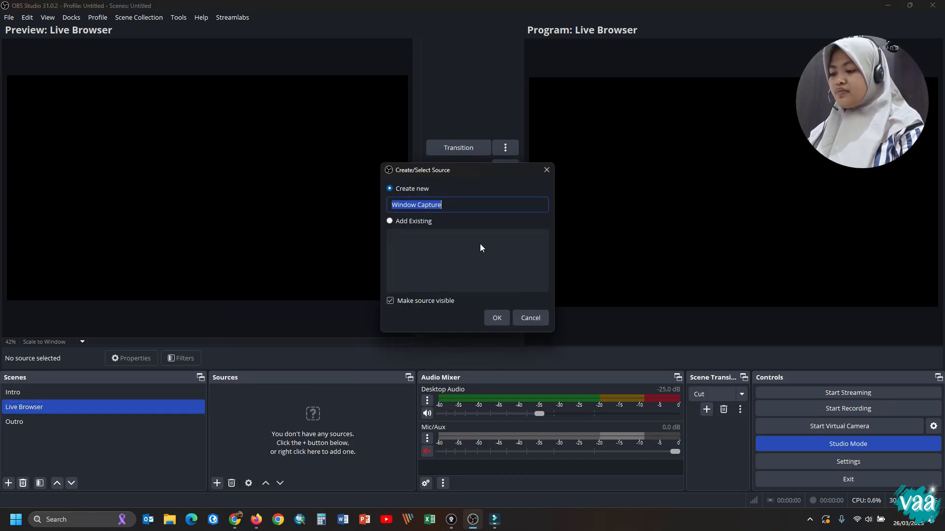
pyautogui.write('Chrome')
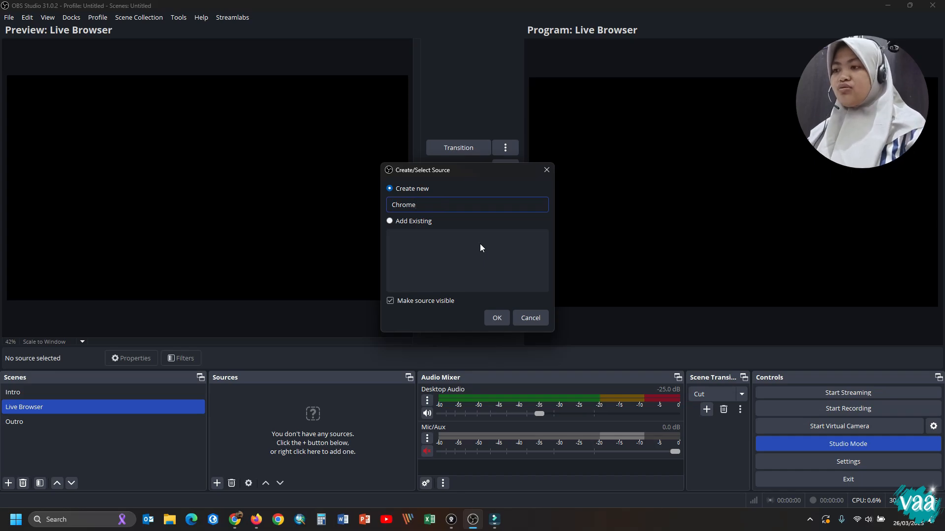
pyautogui.click(493, 315)
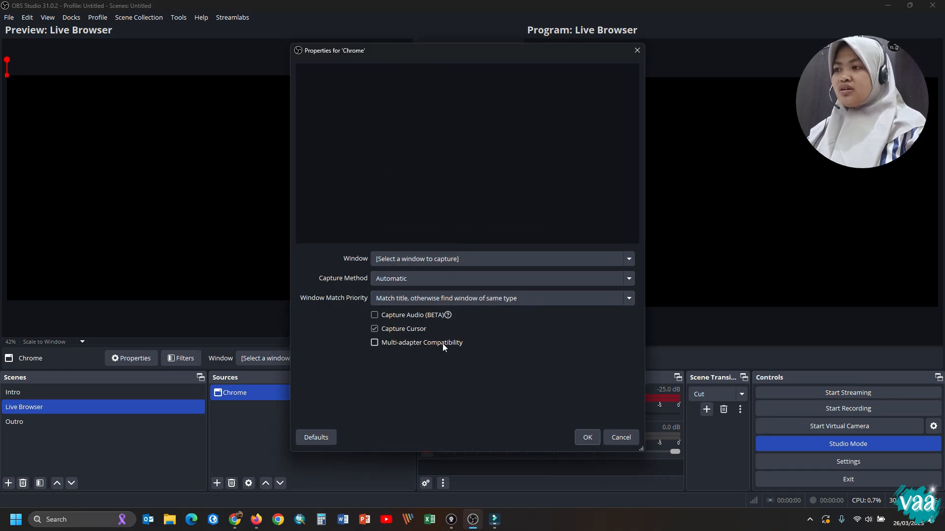
# - Check the windows the Chrome source can capture and look at the Pixels game page open in the browser
pyautogui.click(457, 264)
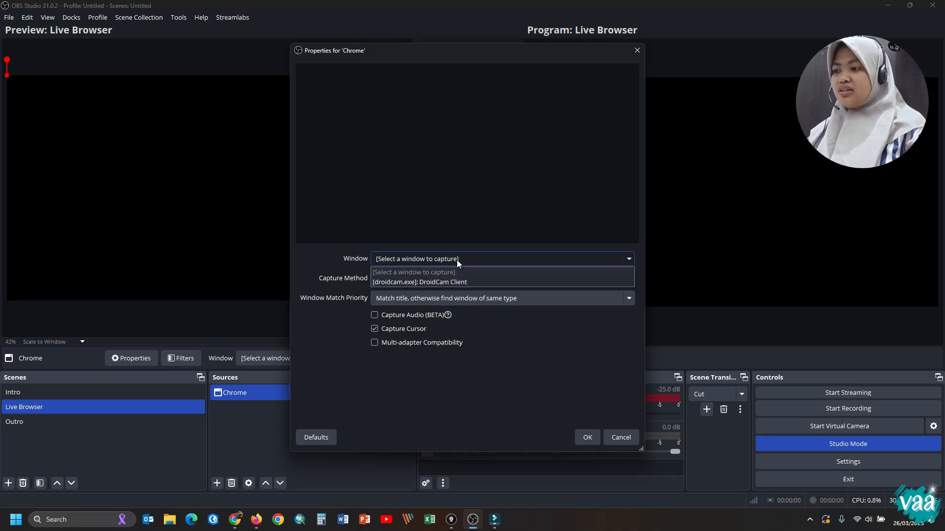
pyautogui.click(457, 260)
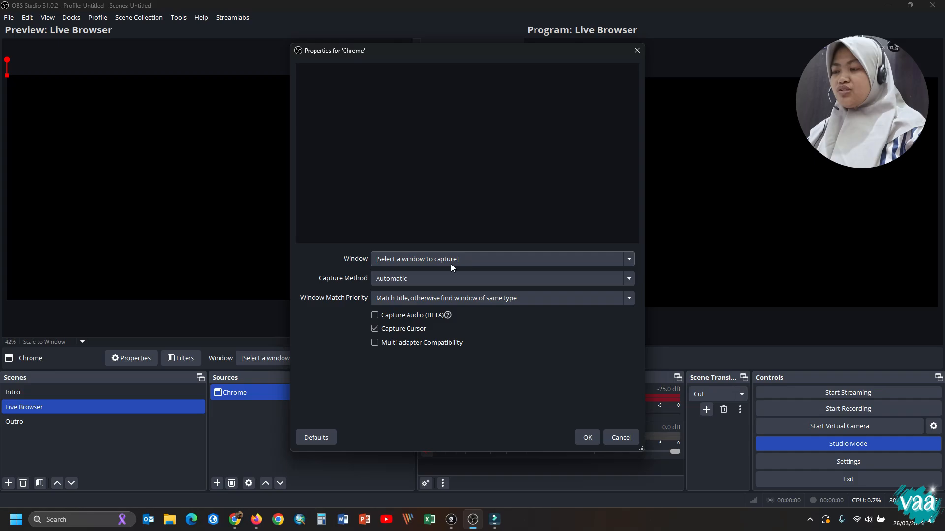
pyautogui.click(236, 526)
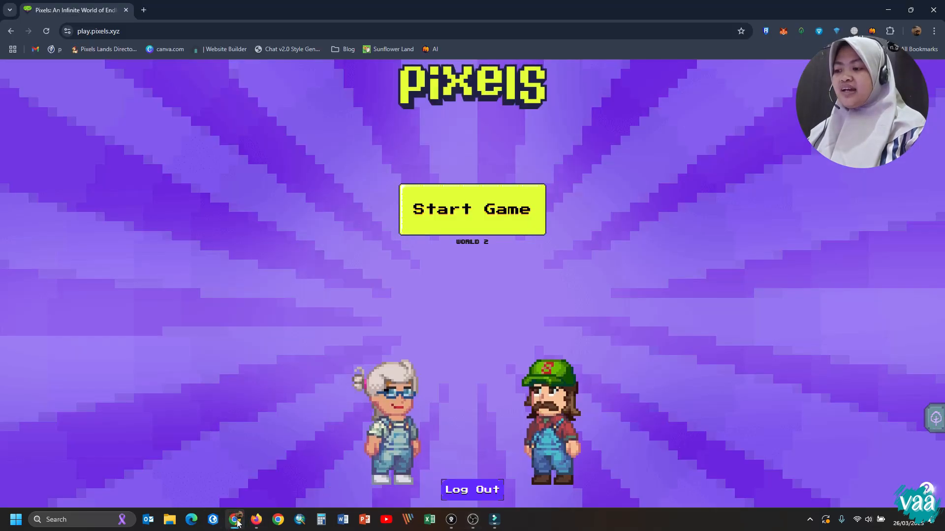
pyautogui.click(236, 521)
pyautogui.click(447, 261)
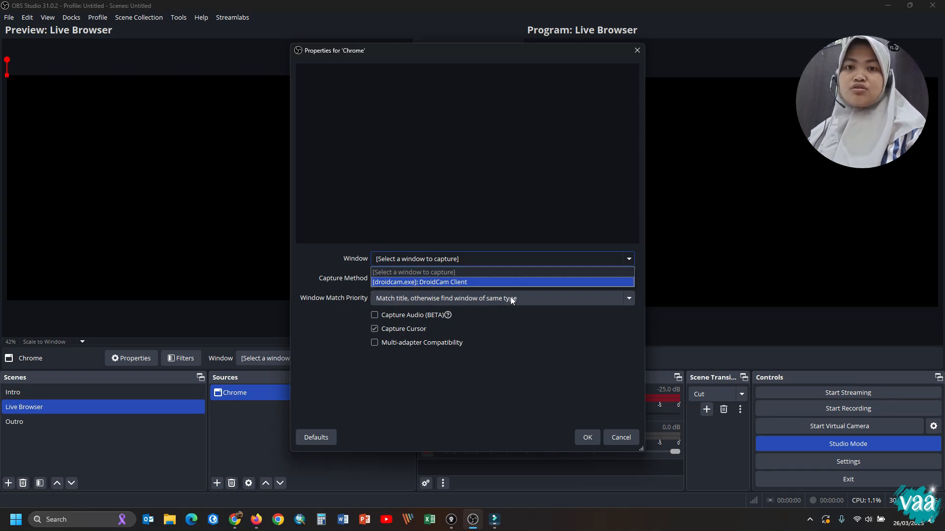
# - Bring up the Pixels game page in Chrome, then return to the Chrome source's properties in OBS Studio
pyautogui.click(234, 521)
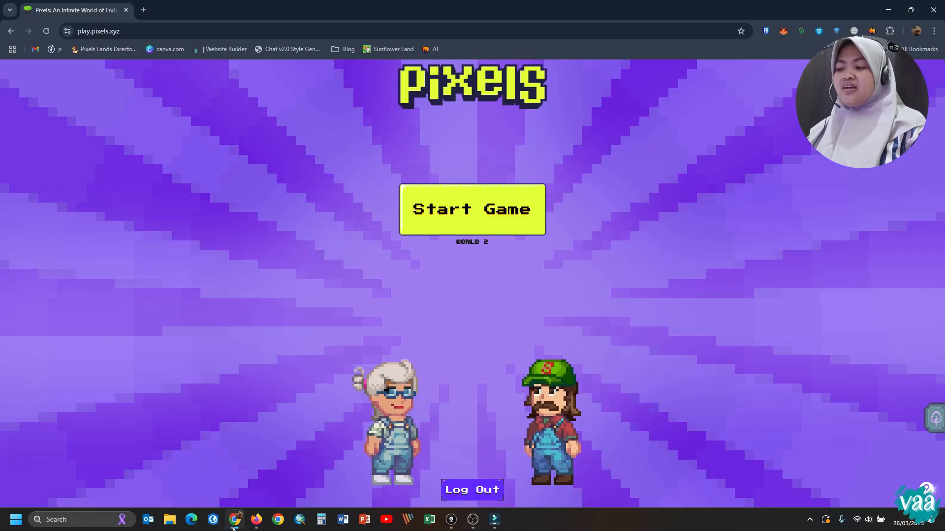
pyautogui.click(235, 522)
pyautogui.click(235, 523)
pyautogui.click(235, 523)
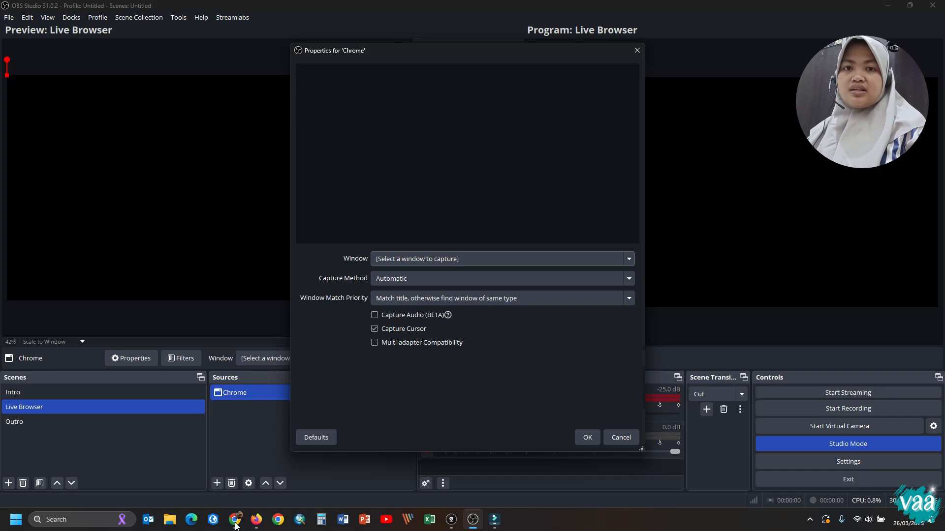
pyautogui.click(235, 522)
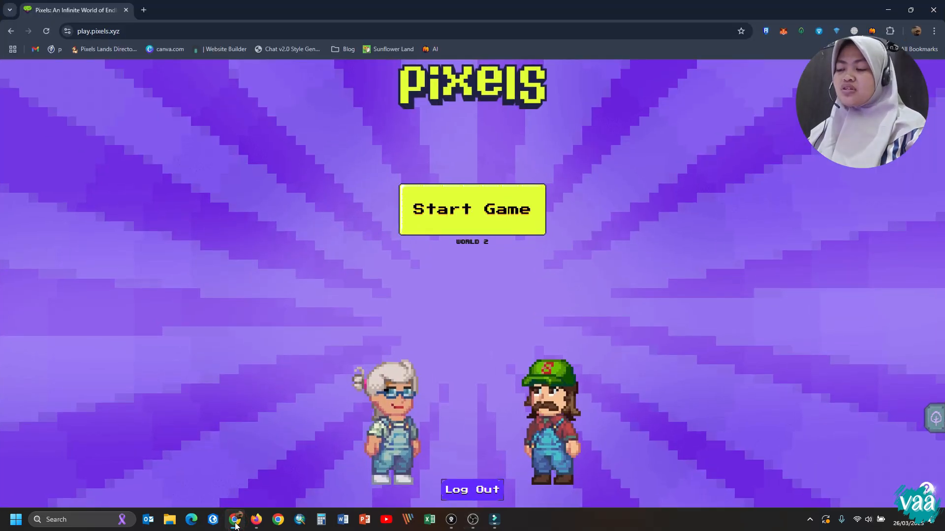
pyautogui.click(473, 526)
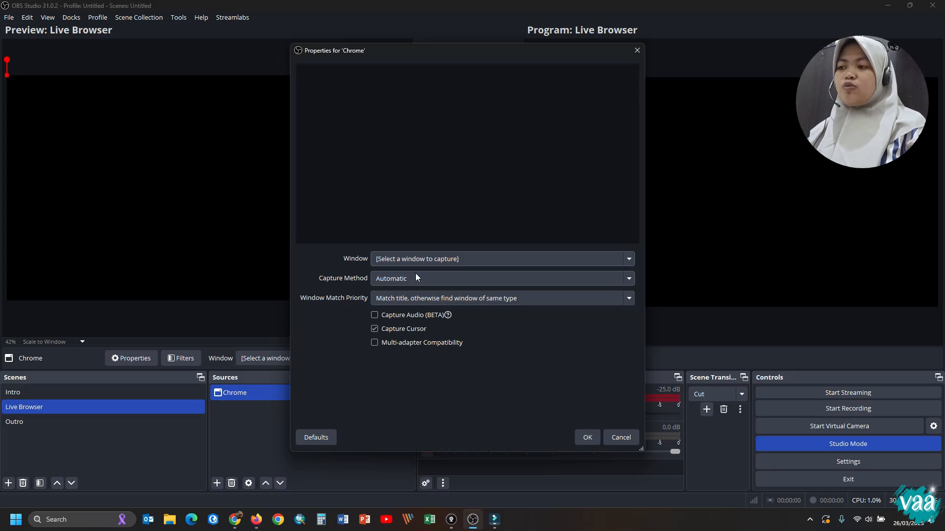
# - Recheck the Chrome source's available capture windows and close its properties without choosing a window
pyautogui.click(417, 259)
pyautogui.click(417, 256)
pyautogui.click(442, 256)
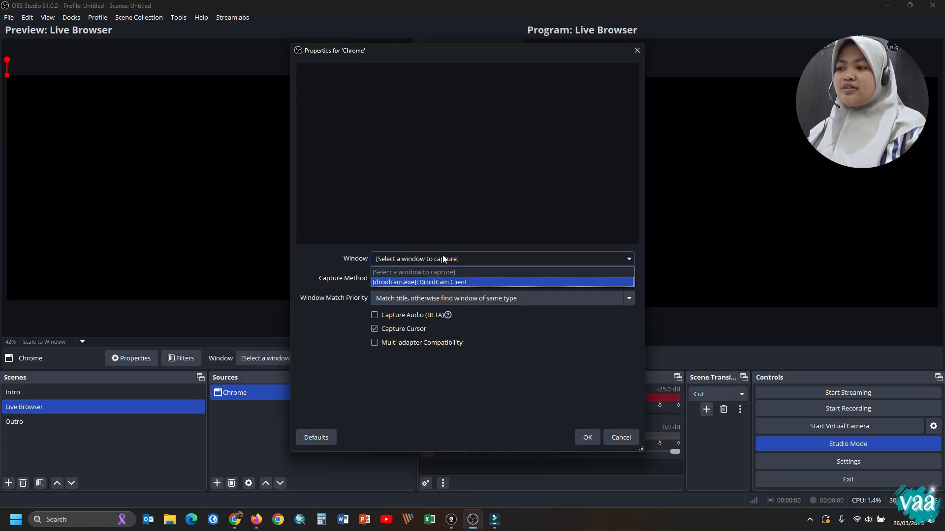
pyautogui.click(521, 256)
pyautogui.click(637, 50)
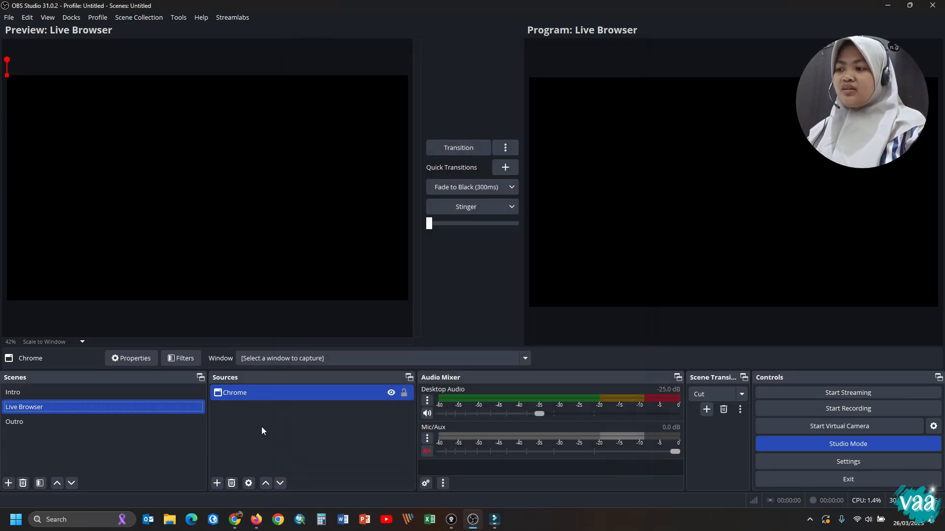
# - Add a new Window Capture source named chrome and set it to capture the Pixels Google Chrome window
pyautogui.click(217, 483)
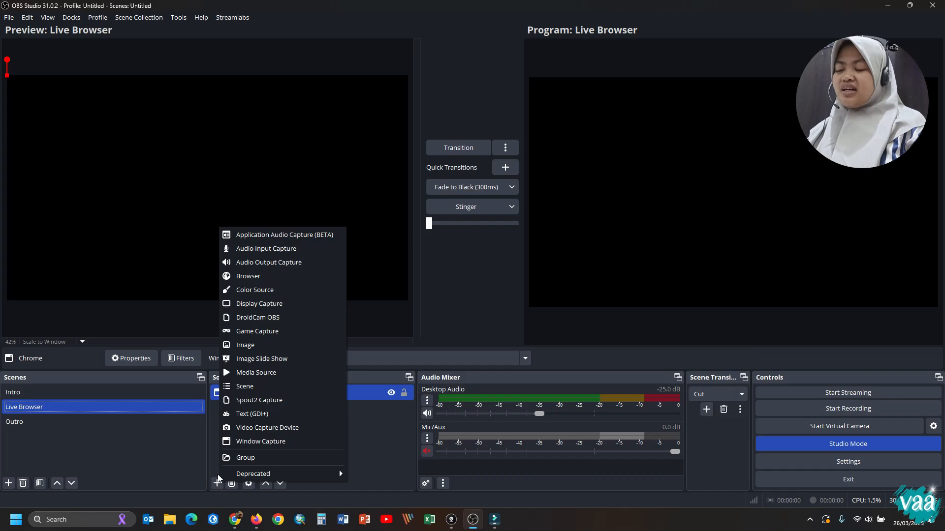
pyautogui.click(253, 441)
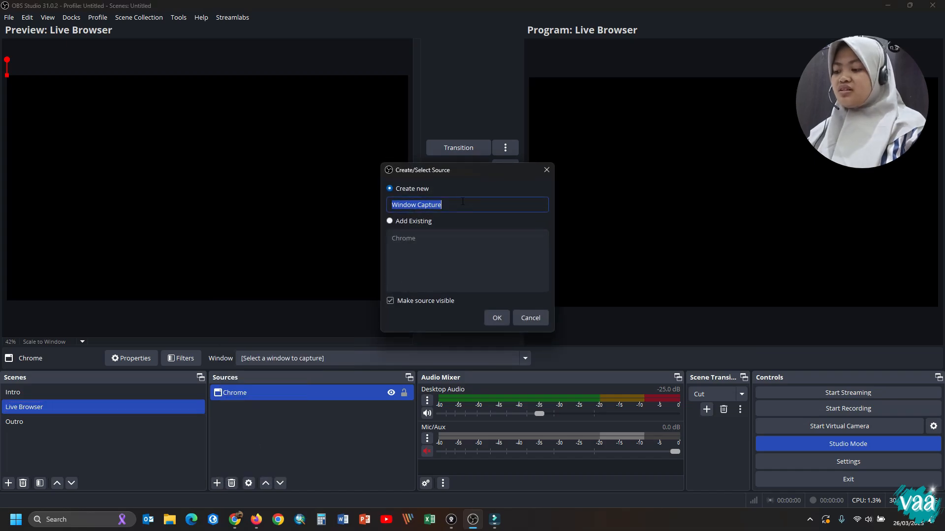
pyautogui.write('chr')
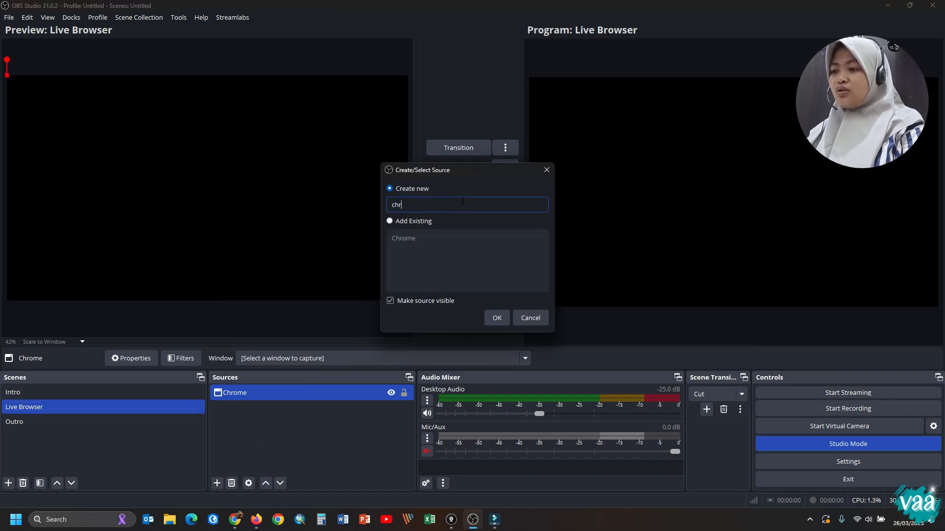
pyautogui.write('ome')
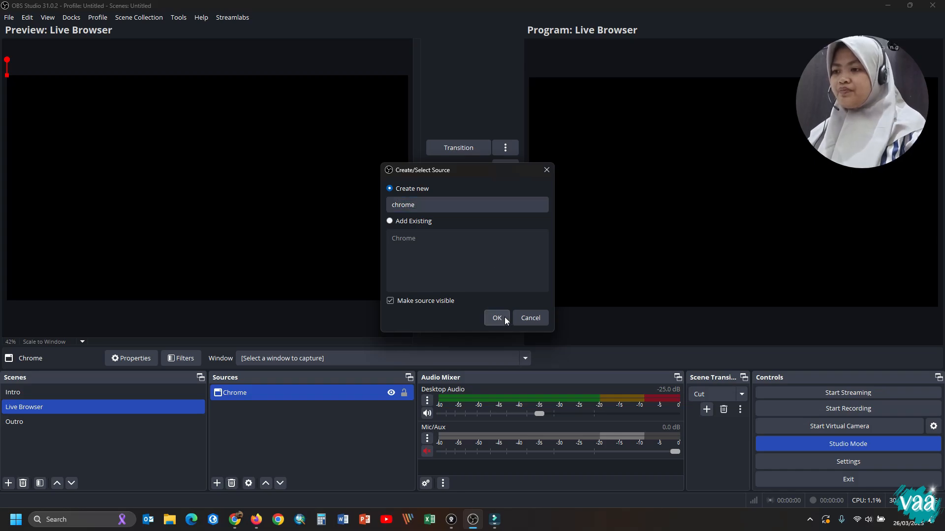
pyautogui.click(504, 317)
pyautogui.click(438, 256)
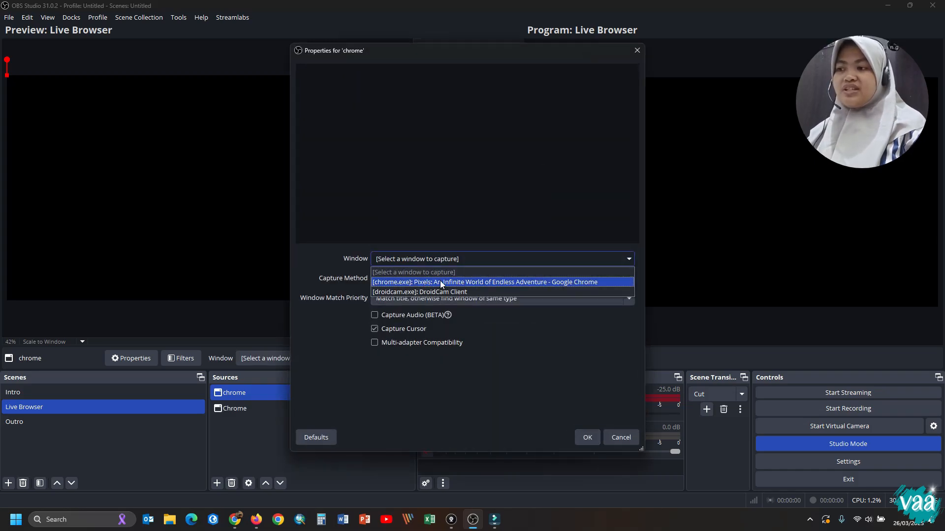
pyautogui.click(407, 282)
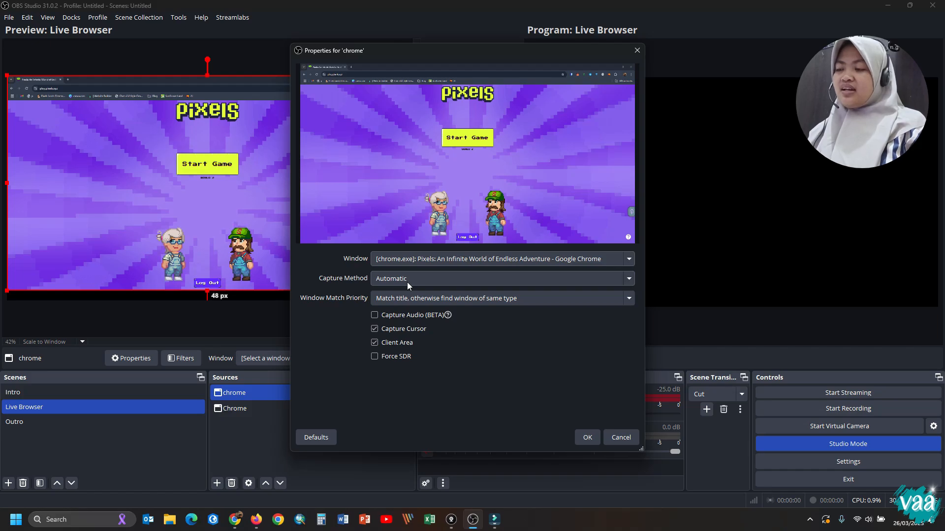
# - Keep Automatic capture, the "Match title, otherwise find window of same type" priority and cursor capture for the chrome source, and apply its properties
pyautogui.click(411, 279)
pyautogui.click(411, 279)
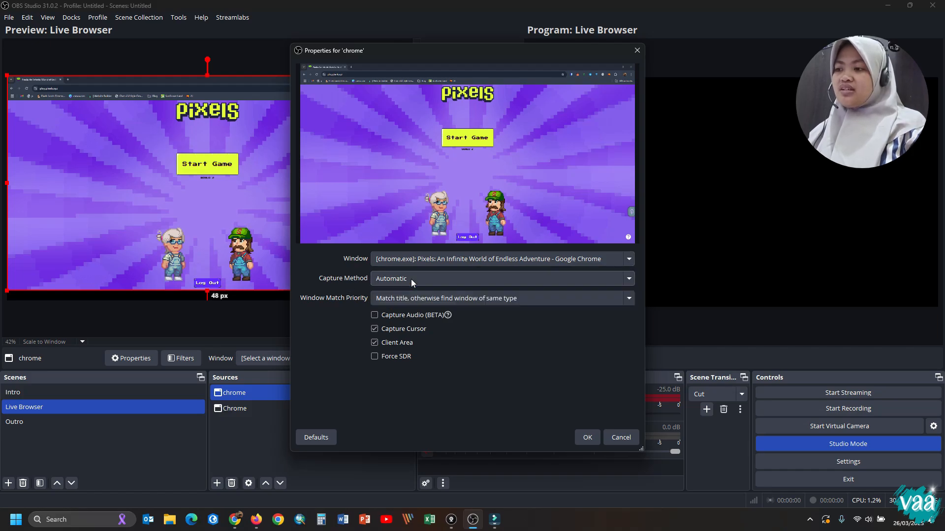
pyautogui.click(406, 299)
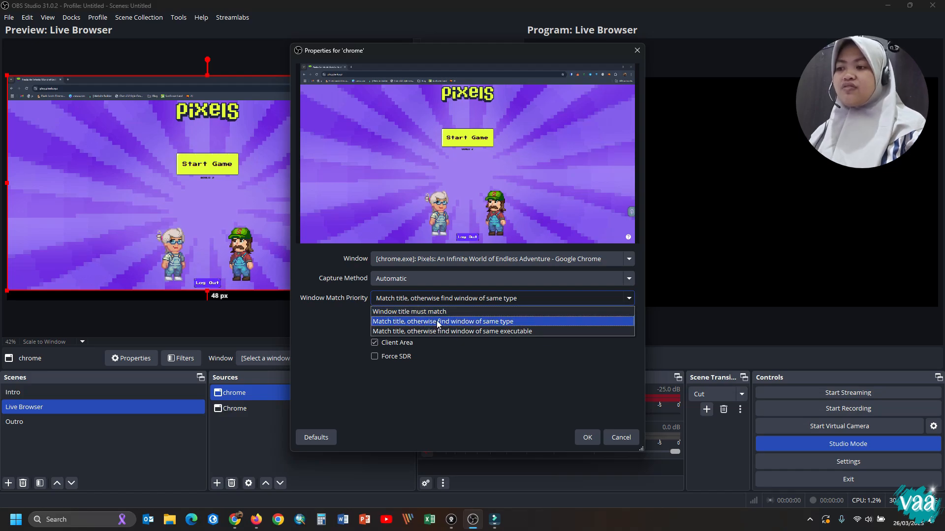
pyautogui.click(485, 320)
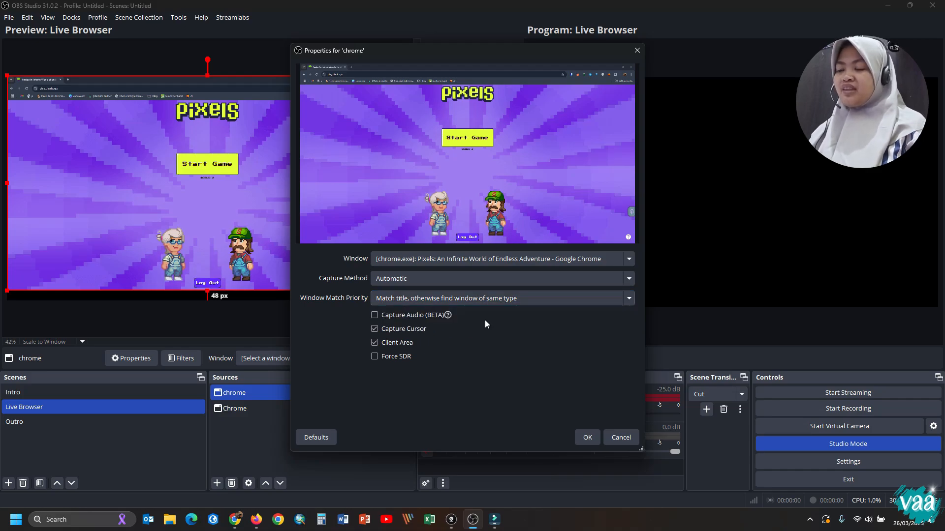
pyautogui.click(373, 328)
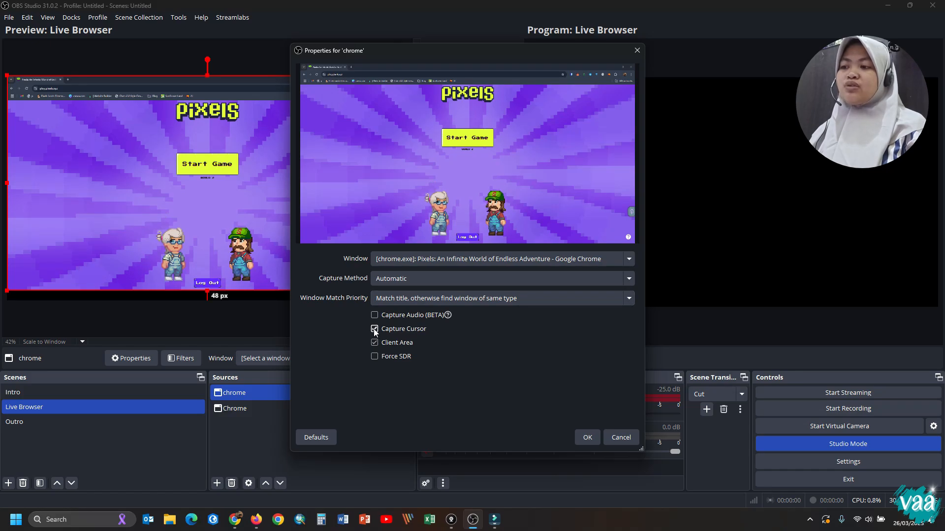
pyautogui.click(585, 440)
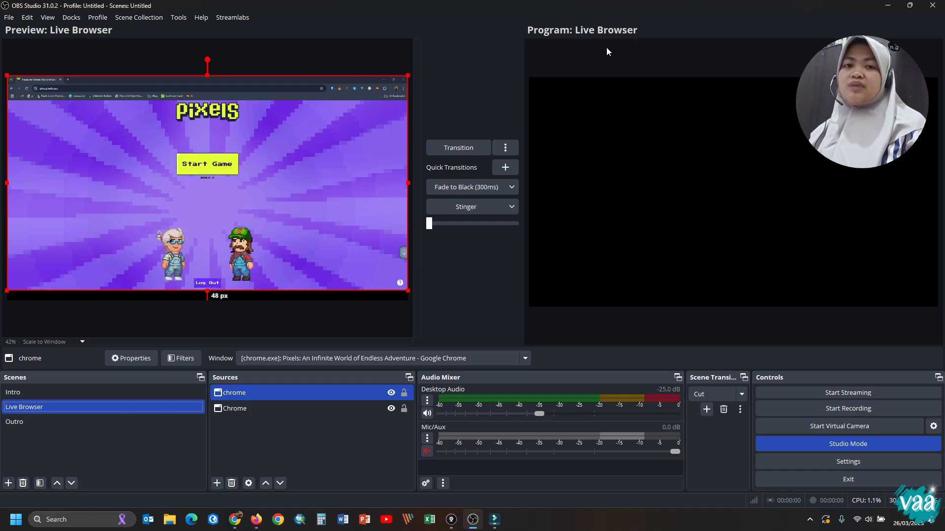
# - Deselect the chrome source and transition the Live Browser preview to the program output
pyautogui.click(261, 54)
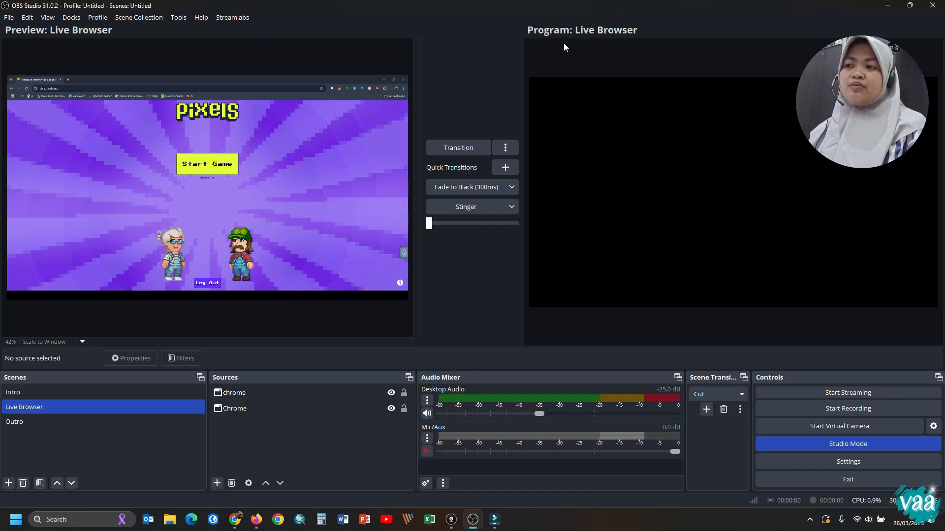
pyautogui.click(458, 147)
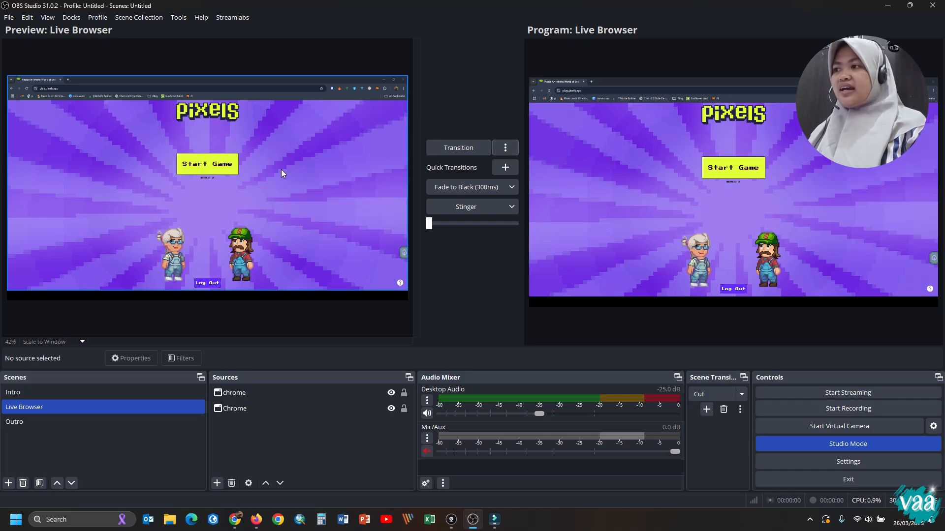
# - Resize the chrome capture to fill the whole preview canvas and transition the adjusted scene to the program output
pyautogui.click(191, 108)
pyautogui.moveTo(206, 67)
pyautogui.mouseDown()
pyautogui.moveTo(206, 50)
pyautogui.moveTo(206, 75)
pyautogui.moveTo(221, 81)
pyautogui.moveTo(222, 63)
pyautogui.moveTo(224, 96)
pyautogui.moveTo(229, 76)
pyautogui.moveTo(240, 102)
pyautogui.moveTo(295, 70)
pyautogui.moveTo(256, 93)
pyautogui.moveTo(297, 77)
pyautogui.moveTo(273, 107)
pyautogui.moveTo(291, 89)
pyautogui.mouseUp()
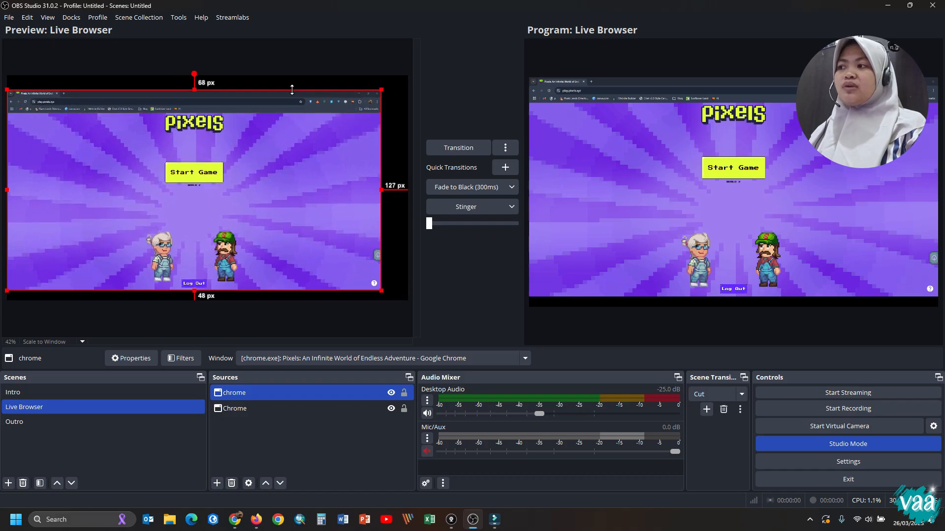
pyautogui.moveTo(192, 90); pyautogui.dragTo(198, 74)
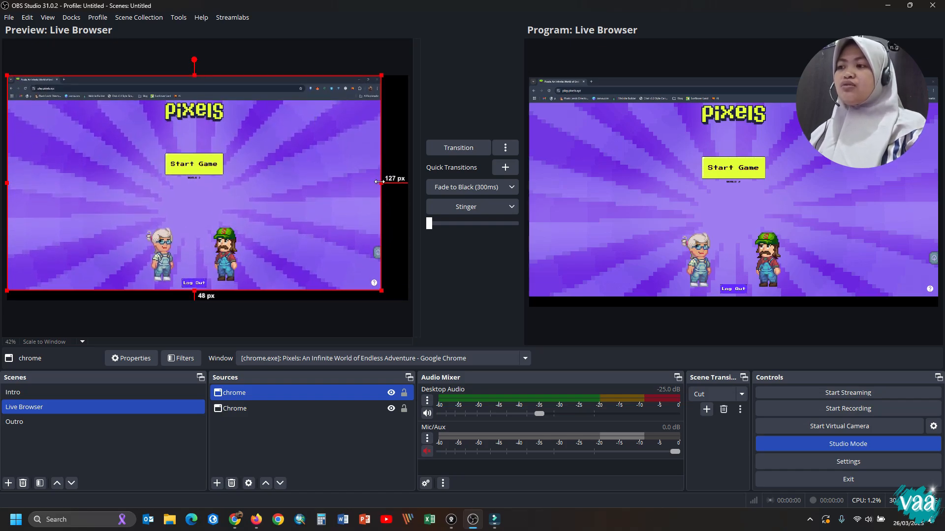
pyautogui.moveTo(379, 182); pyautogui.dragTo(408, 182)
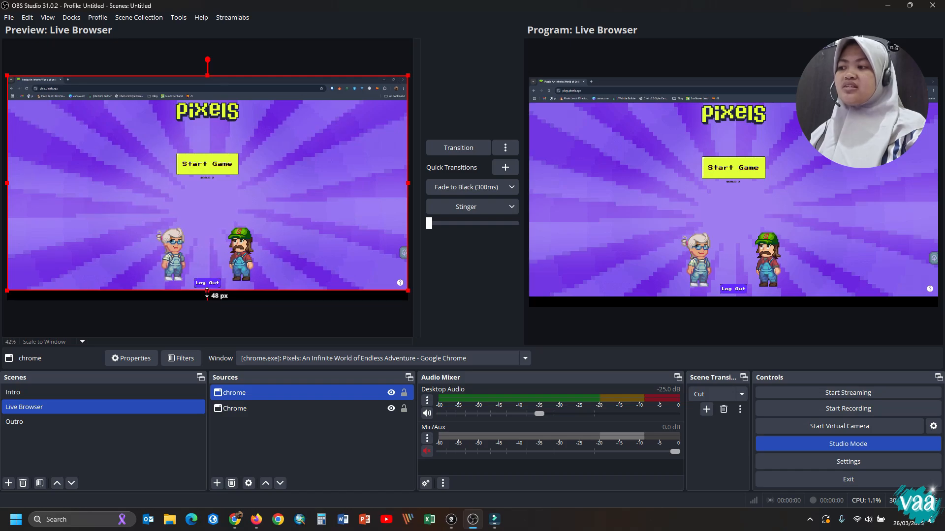
pyautogui.moveTo(207, 294); pyautogui.dragTo(207, 301)
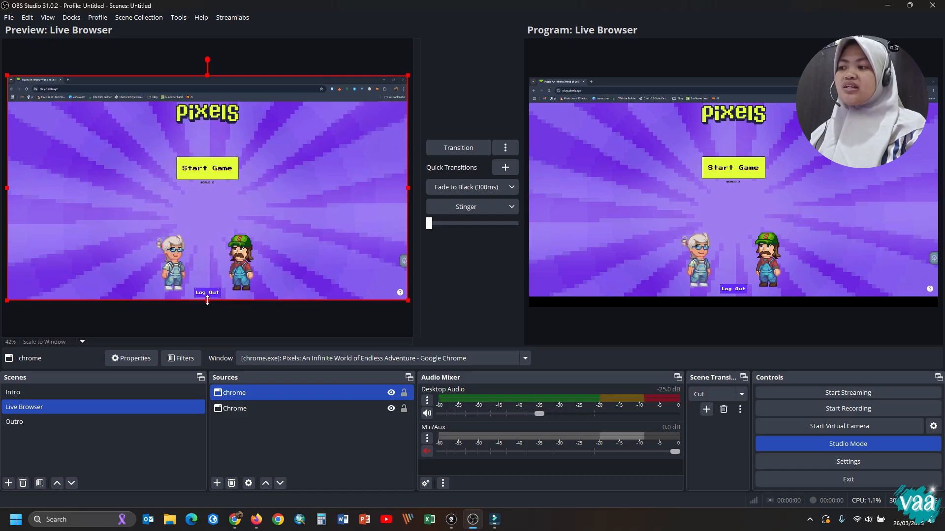
pyautogui.click(464, 150)
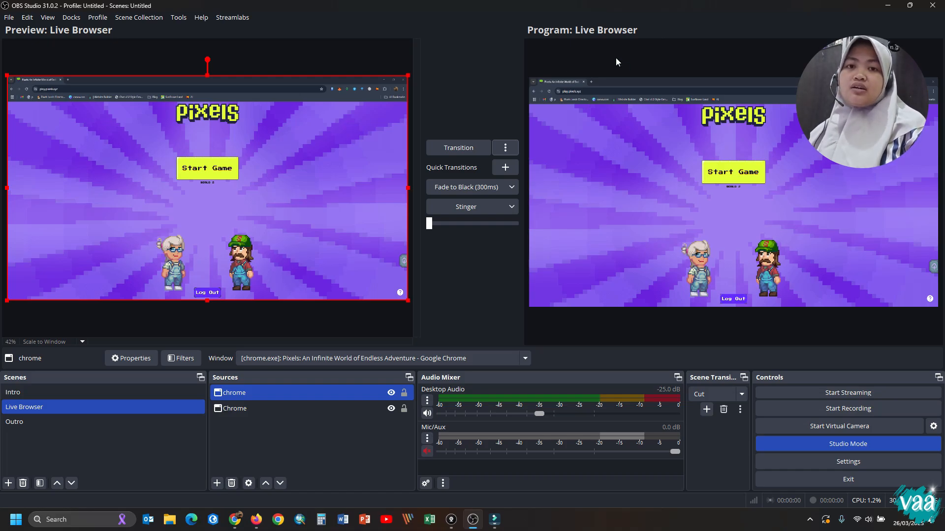
# - Add a new Media Source named backsong to the Live Browser scene
pyautogui.click(217, 483)
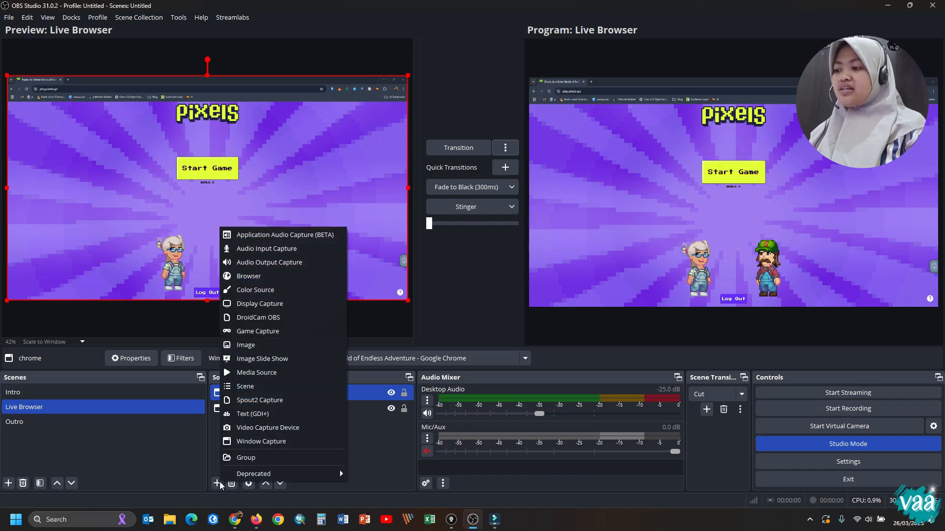
pyautogui.click(260, 372)
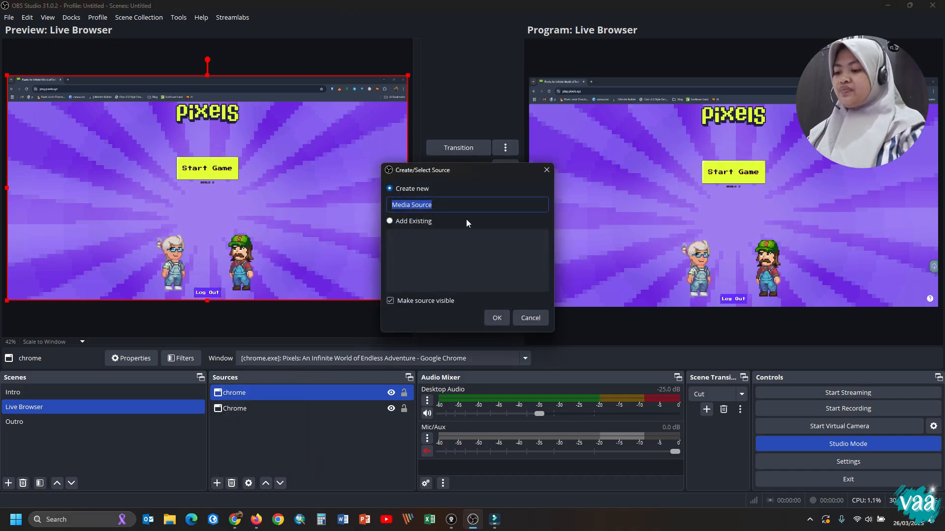
pyautogui.write('backsong')
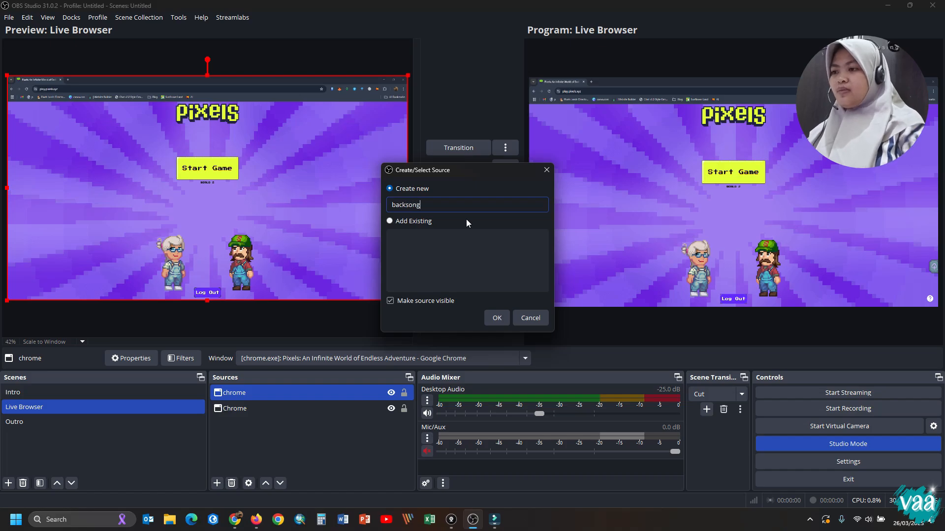
pyautogui.click(497, 318)
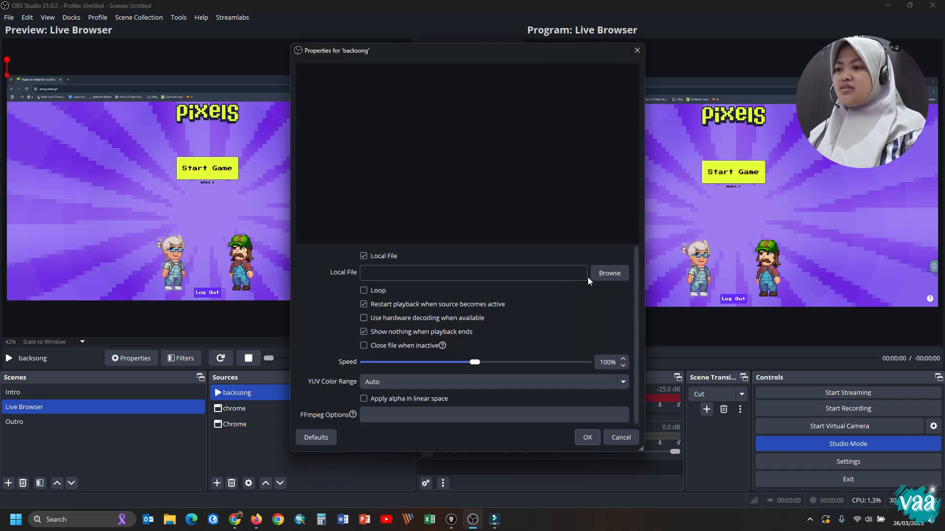
# - Load "02 E-earth - BS Runrun.mp3" from the "Materi - Intro - Outro - Subscribe" folder into the backsong source and make it loop
pyautogui.click(600, 274)
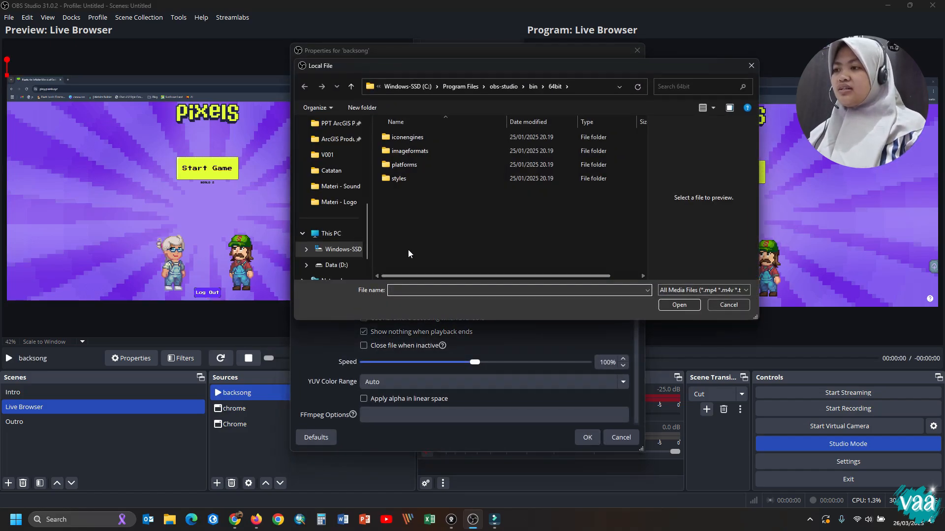
pyautogui.scroll(1, 337, 186)
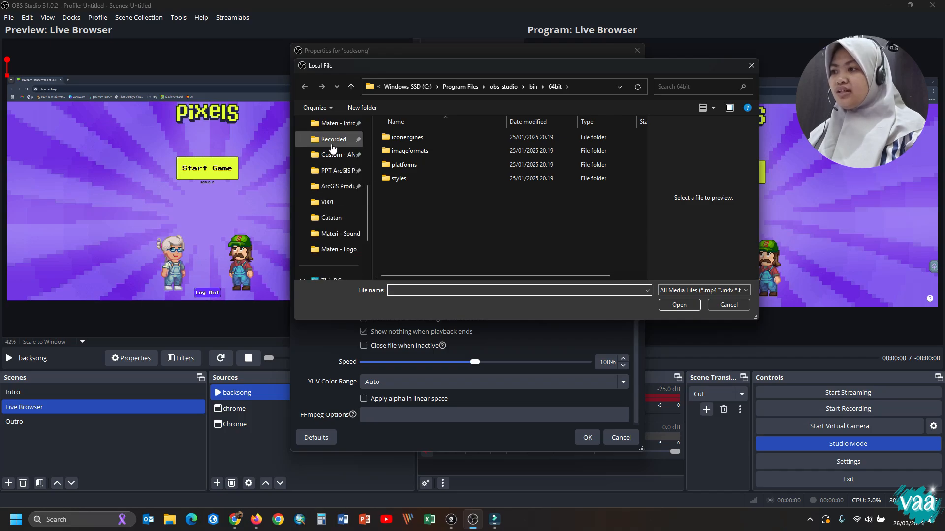
pyautogui.click(354, 124)
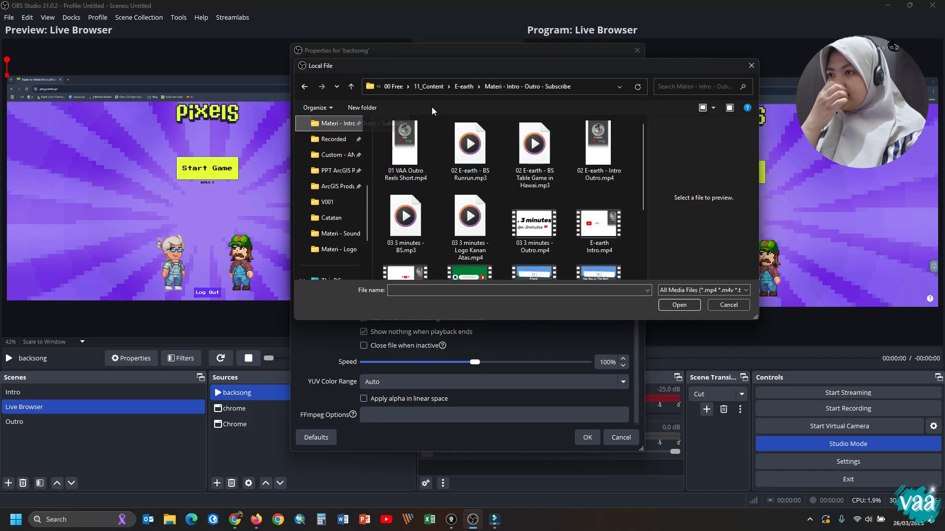
pyautogui.click(473, 160)
pyautogui.doubleClick(474, 160)
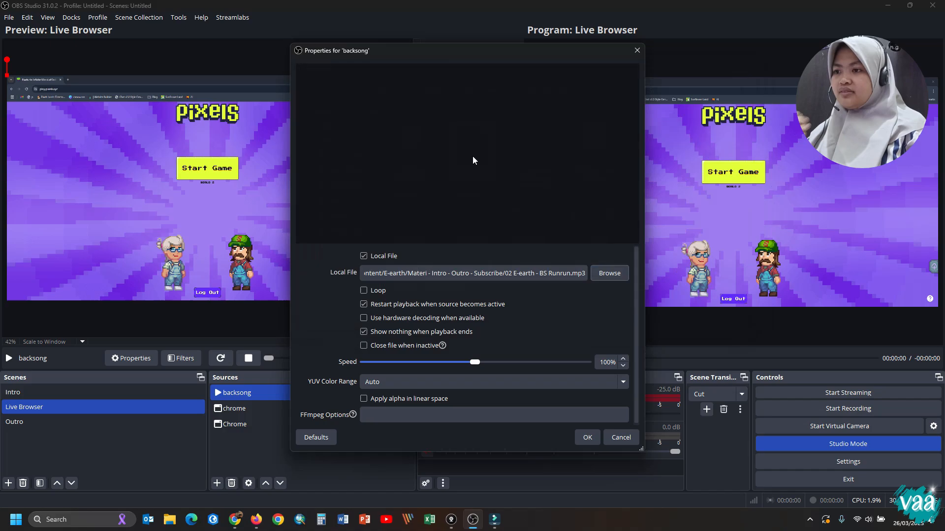
pyautogui.click(364, 291)
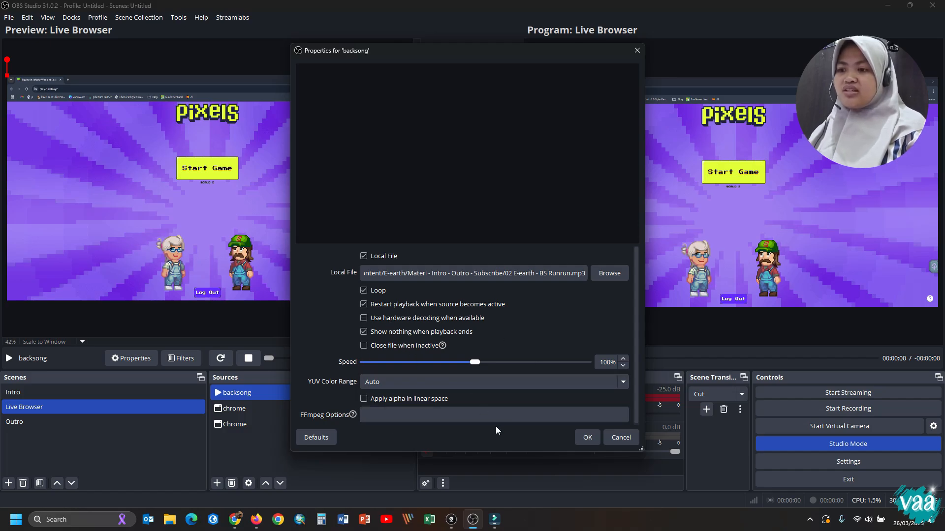
pyautogui.click(588, 438)
pyautogui.click(272, 456)
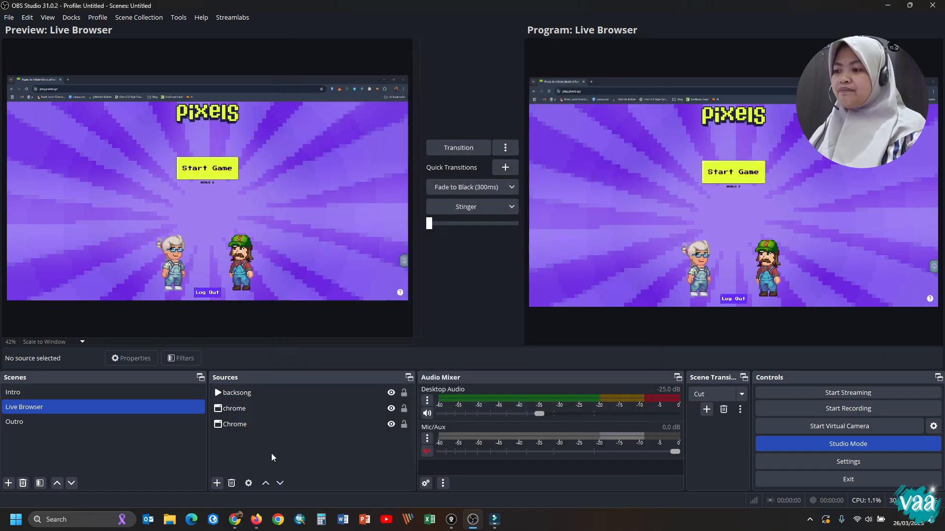
# - Check the properties of the original Chrome source without an assigned window and remove that source from the scene
pyautogui.click(239, 424)
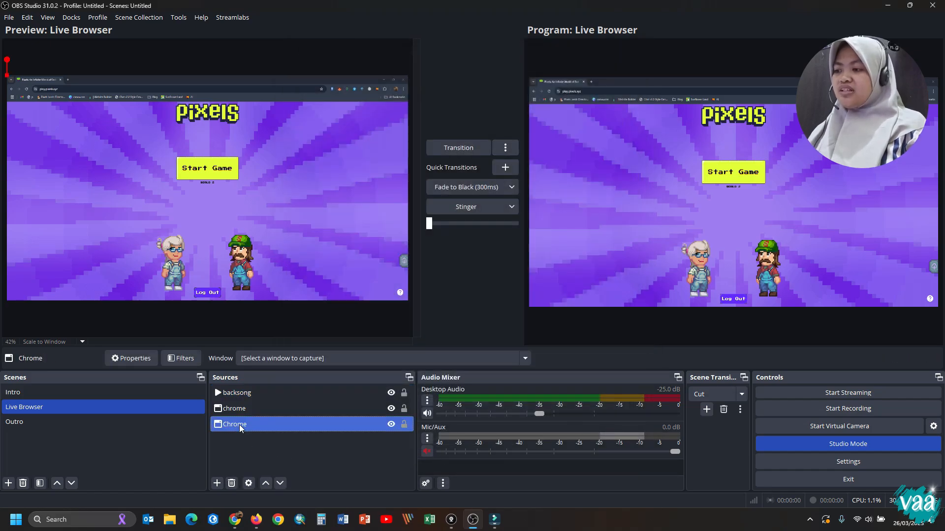
pyautogui.doubleClick(239, 424)
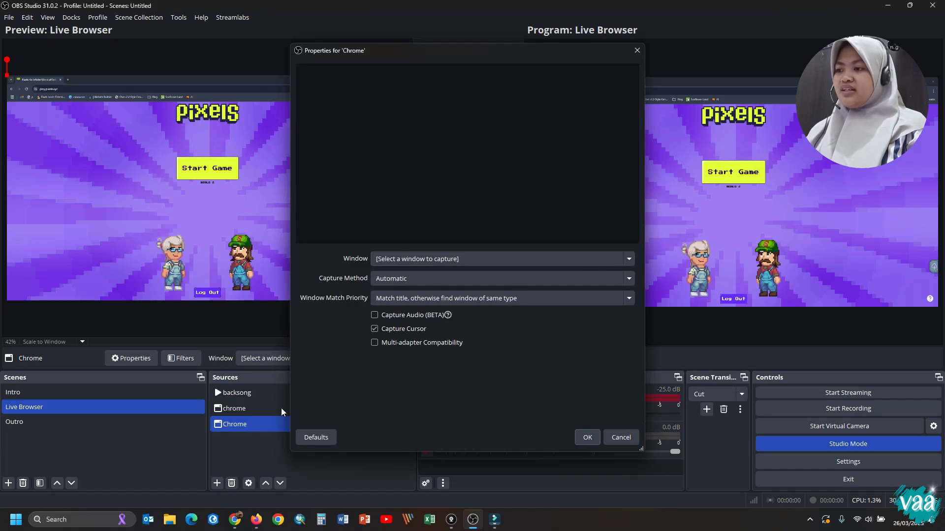
pyautogui.press('Escape')
pyautogui.click(231, 483)
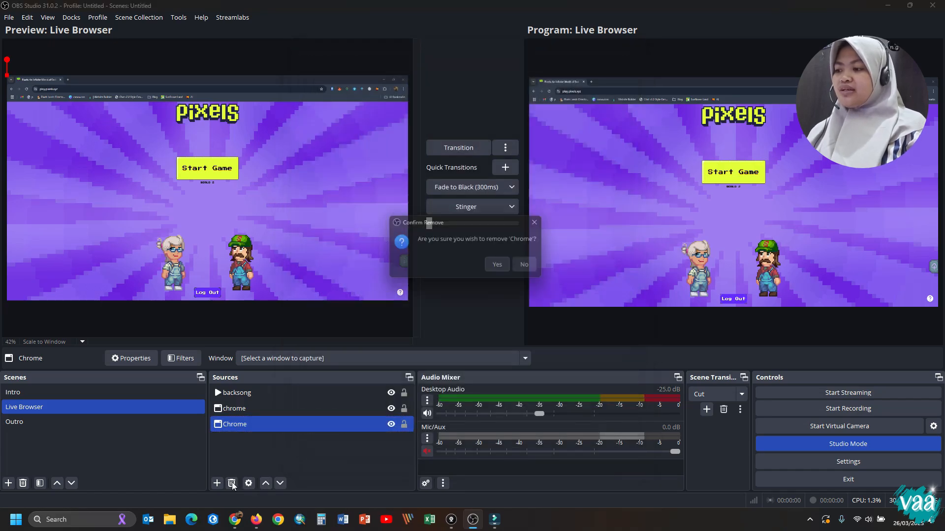
pyautogui.click(497, 264)
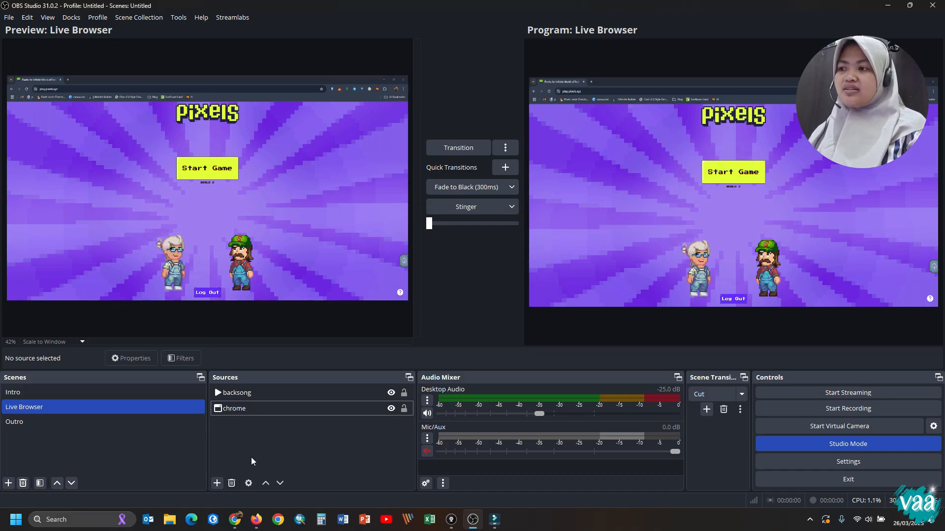
# - Add a new Image source with the default name Image to the Live Browser scene
pyautogui.click(217, 483)
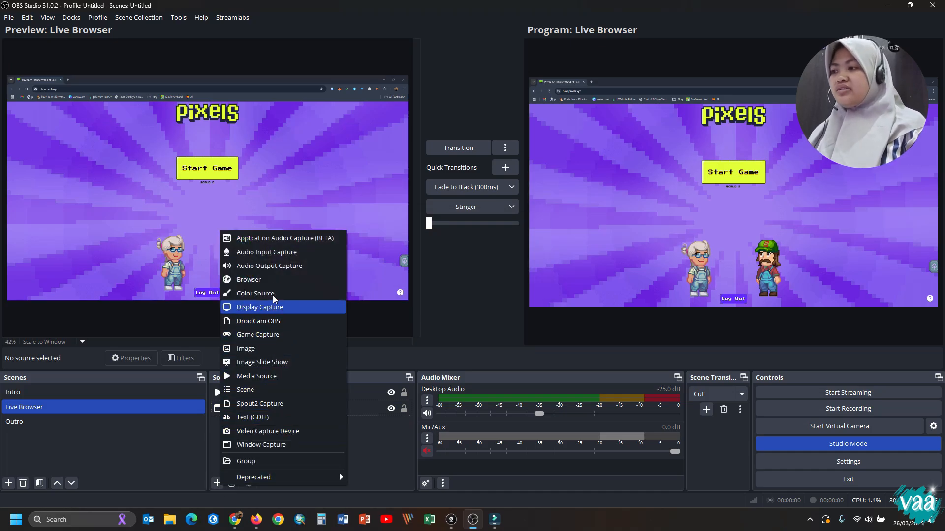
pyautogui.click(262, 348)
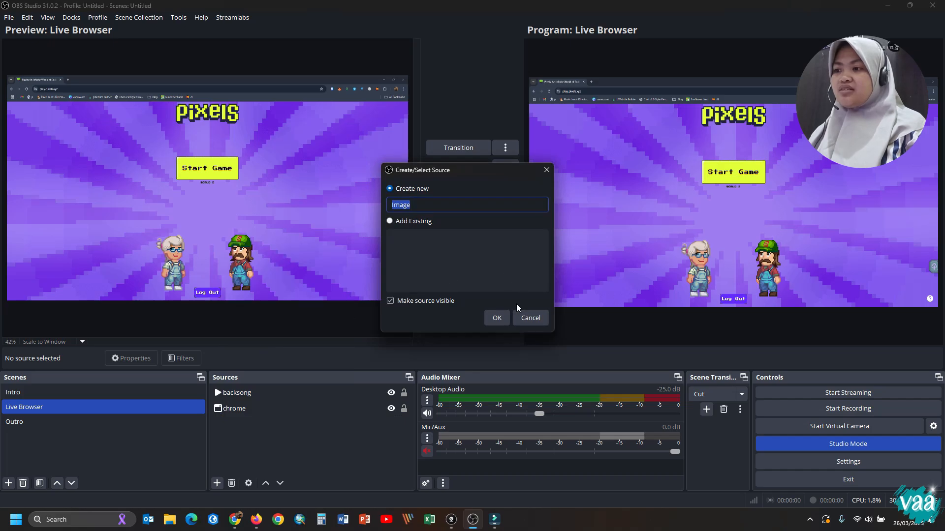
pyautogui.click(497, 318)
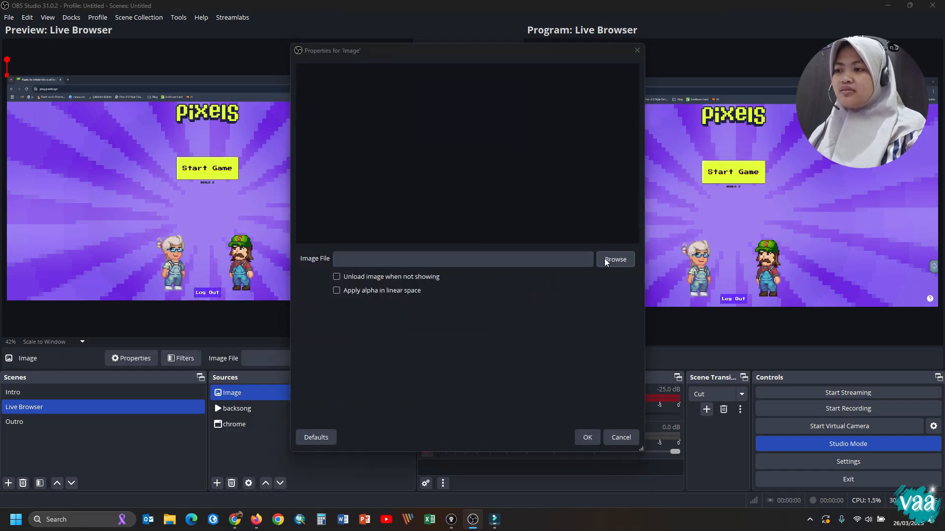
# - Load "01 VAA - Logo µ's.png" from the "Materi - Intro - Outro - Subscribe" folder as the Image source's file
pyautogui.click(604, 260)
pyautogui.click(410, 150)
pyautogui.doubleClick(410, 150)
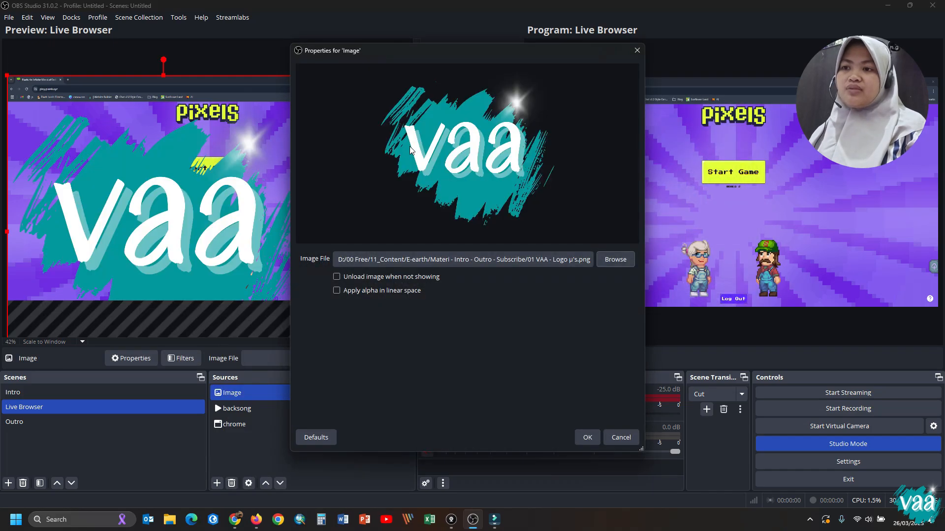
pyautogui.click(585, 437)
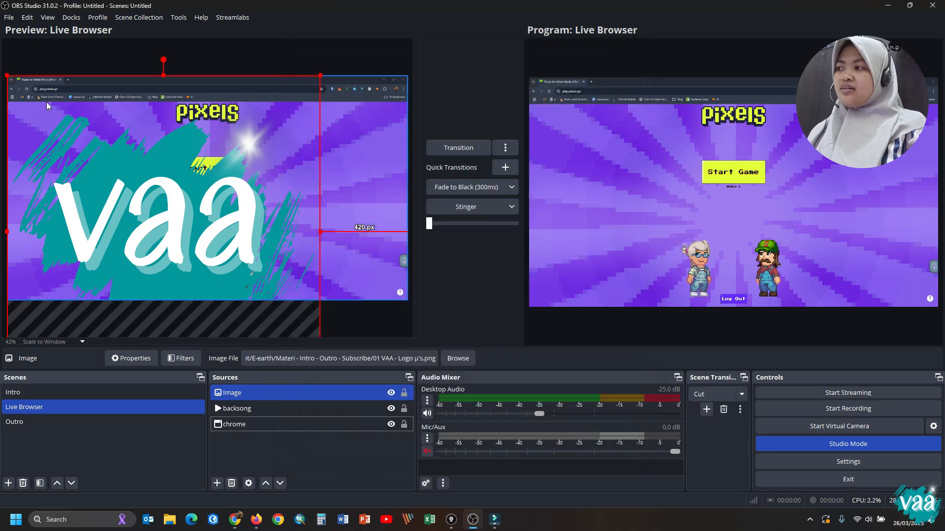
# - Shrink the logo into the preview canvas's lower-right corner, about 1778 px from its left edge and 938 px from its top
pyautogui.moveTo(8, 75); pyautogui.dragTo(282, 109)
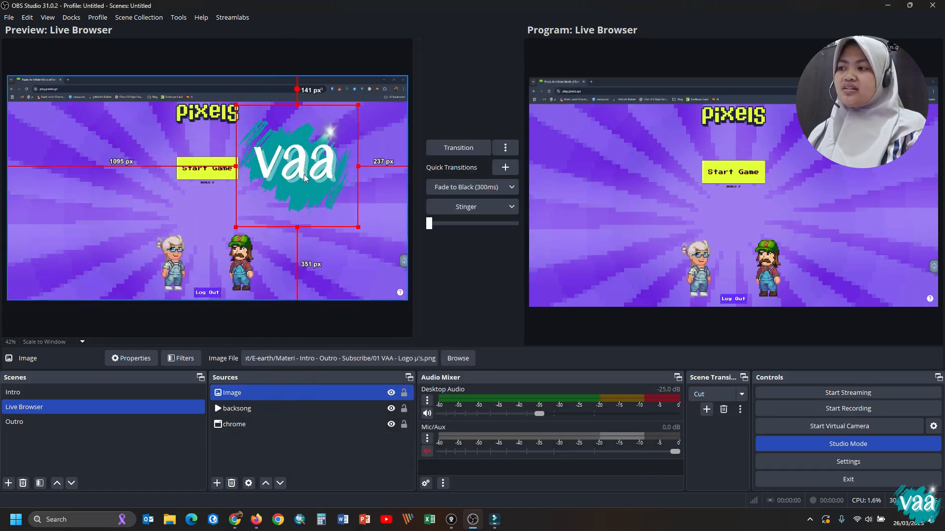
pyautogui.moveTo(358, 226); pyautogui.dragTo(278, 211)
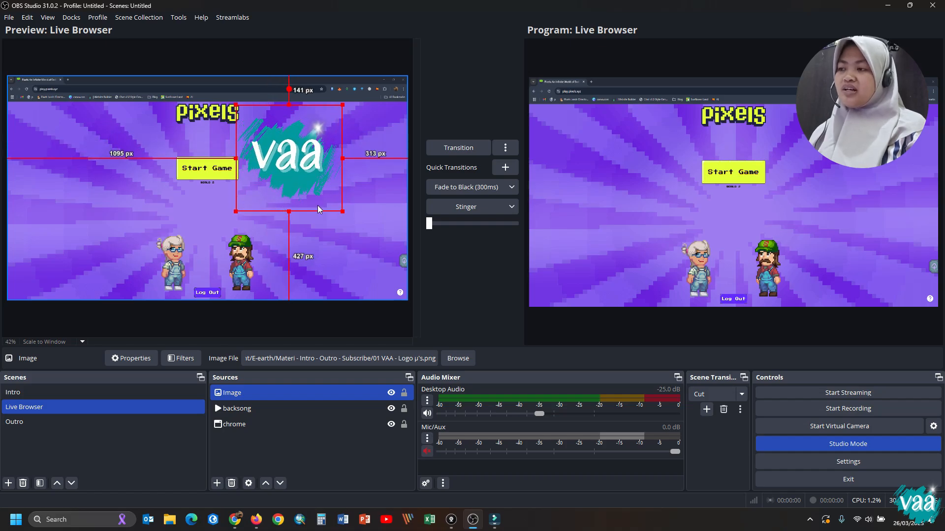
pyautogui.moveTo(240, 114); pyautogui.dragTo(328, 209)
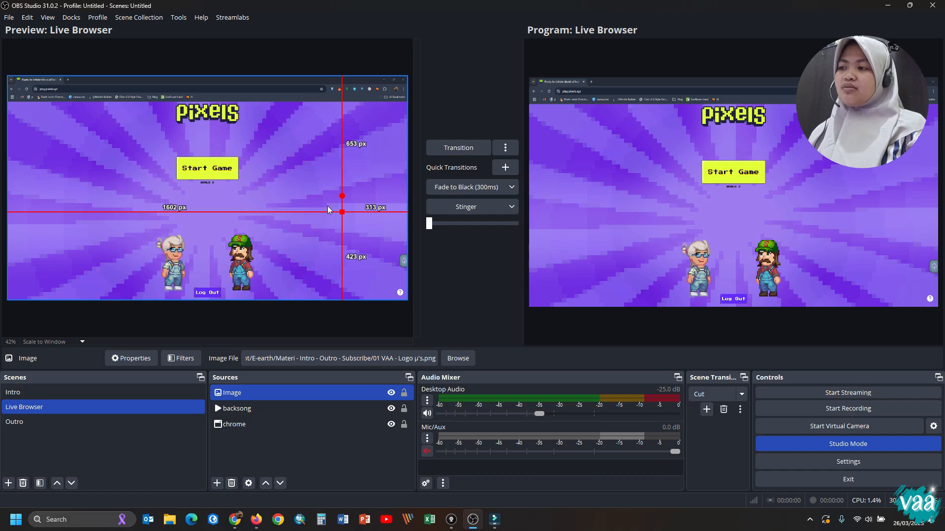
pyautogui.hotkey('ctrl', 'z')
pyautogui.moveTo(236, 102); pyautogui.dragTo(392, 286)
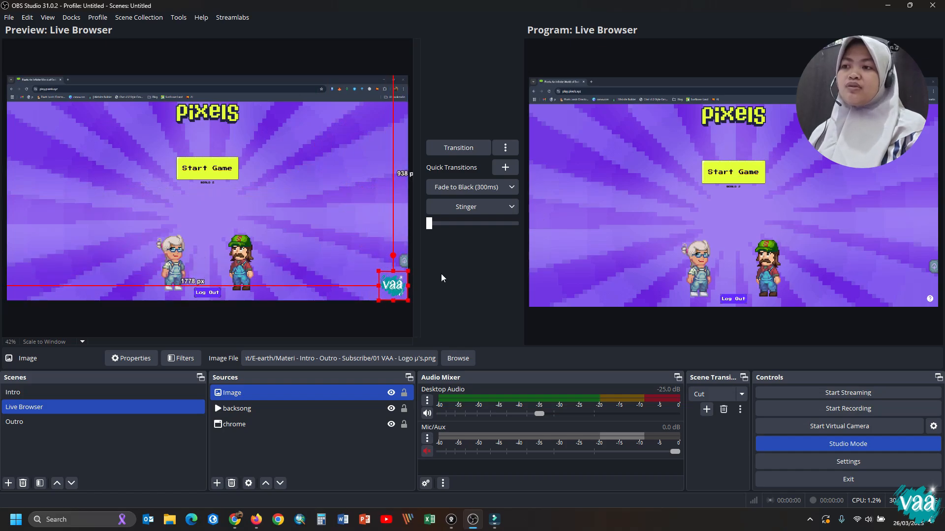
# - Transition the Live Browser preview with the logo and background music to the program output, and leave no source selected
pyautogui.click(367, 263)
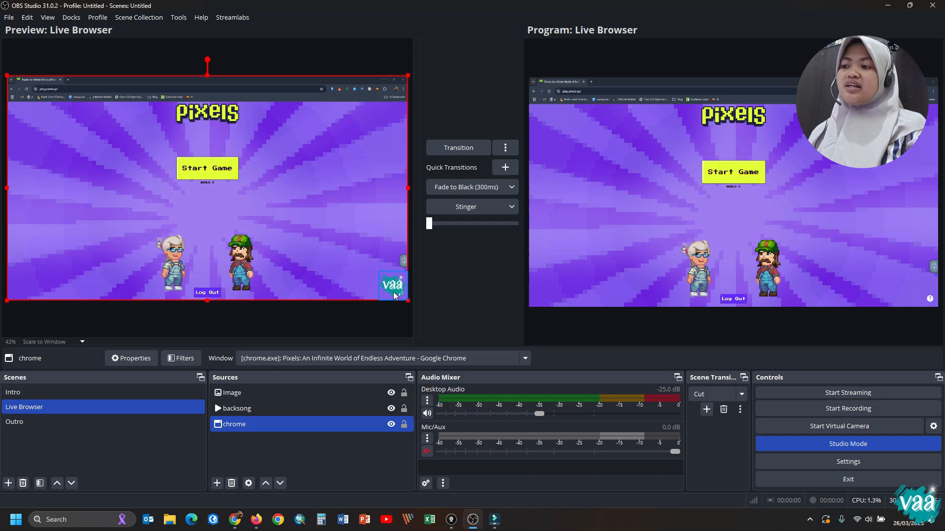
pyautogui.click(394, 293)
pyautogui.click(290, 410)
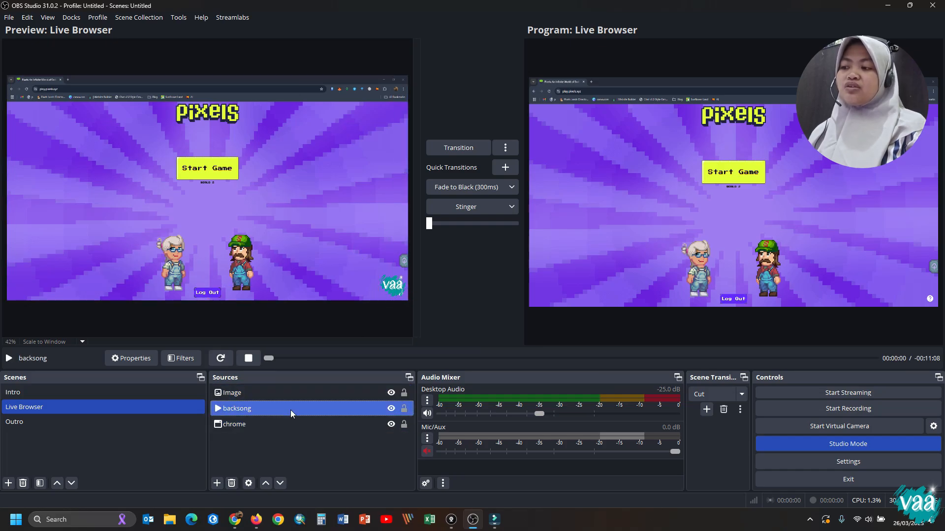
pyautogui.click(457, 148)
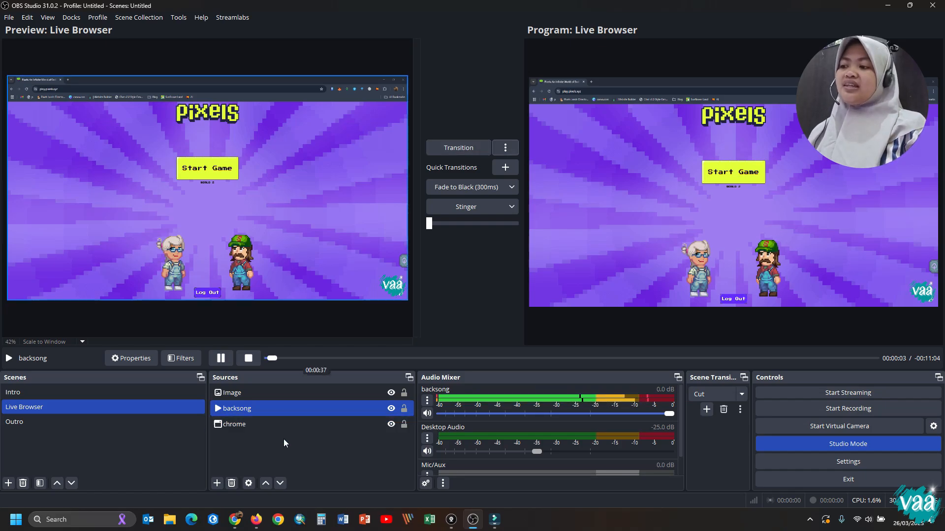
pyautogui.click(298, 441)
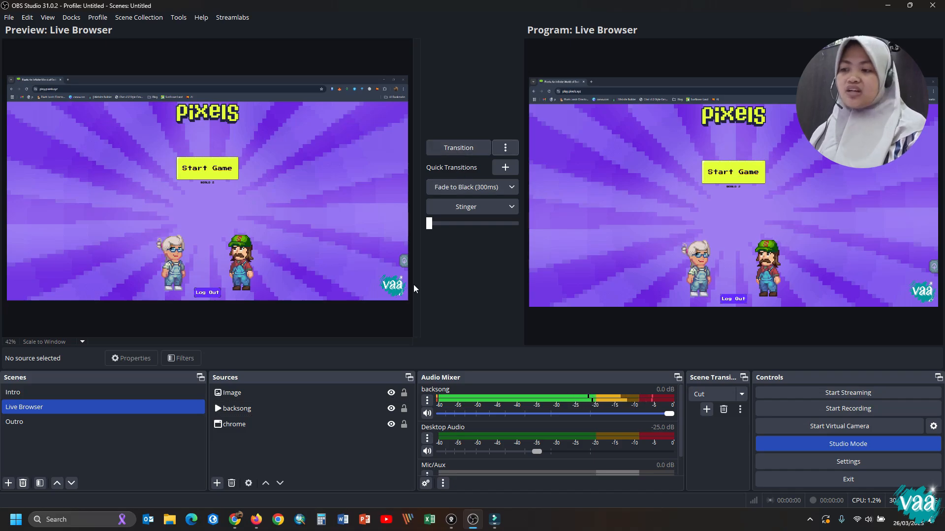
# - Add a new Audio Input Capture source named mic to the Live Browser scene
pyautogui.click(220, 484)
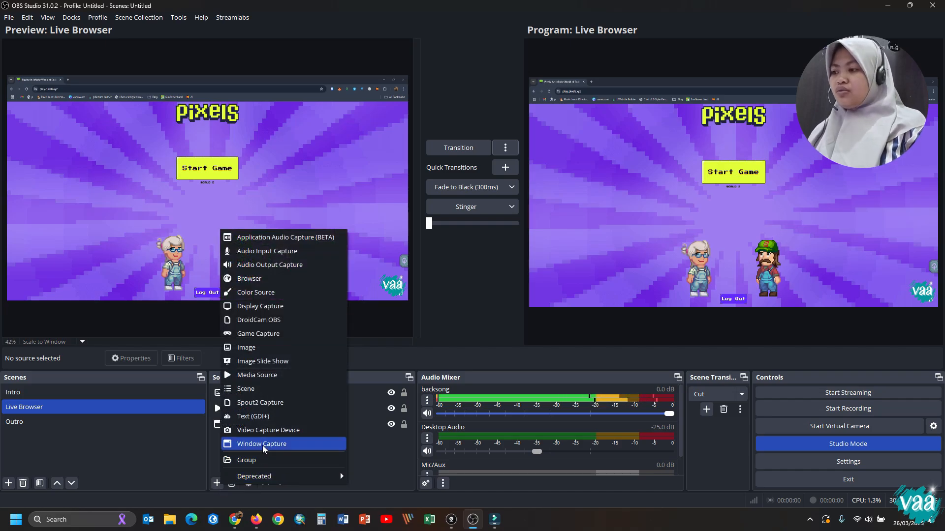
pyautogui.click(253, 250)
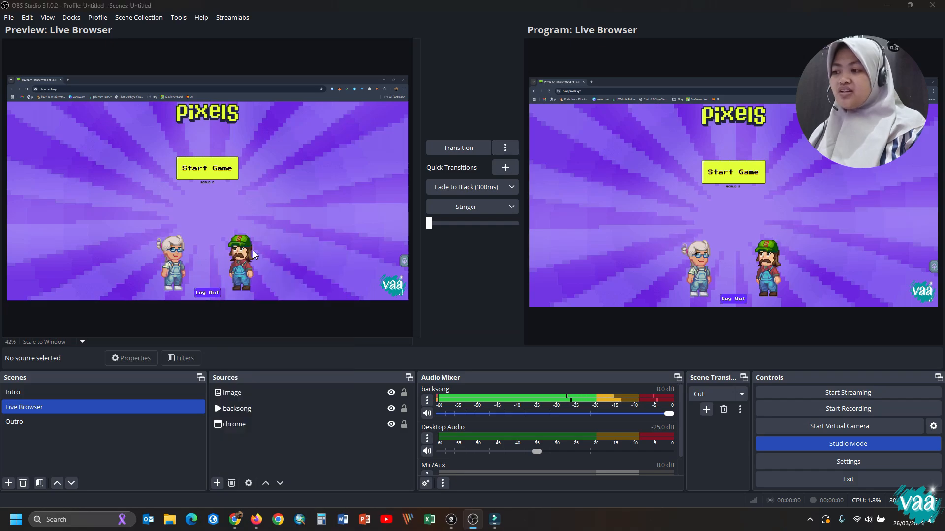
pyautogui.write('mic')
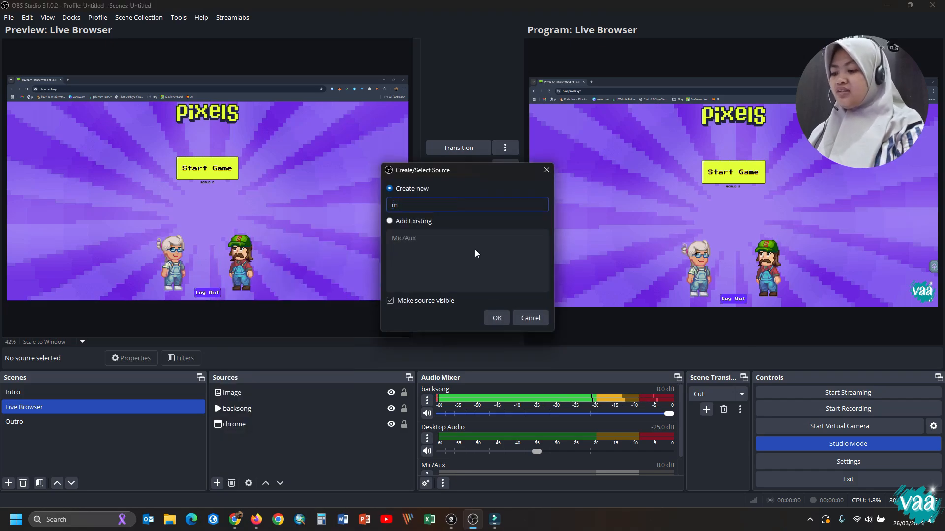
pyautogui.click(505, 319)
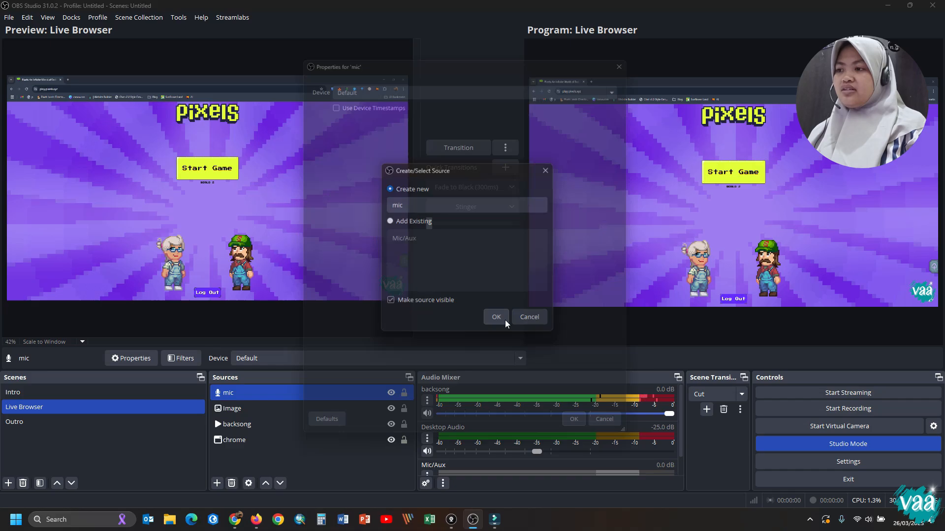
# - Set the mic source's device to Microphone Array (Realtek(R) Audio) and enlarge the docks to fit all mixer channels
pyautogui.click(520, 77)
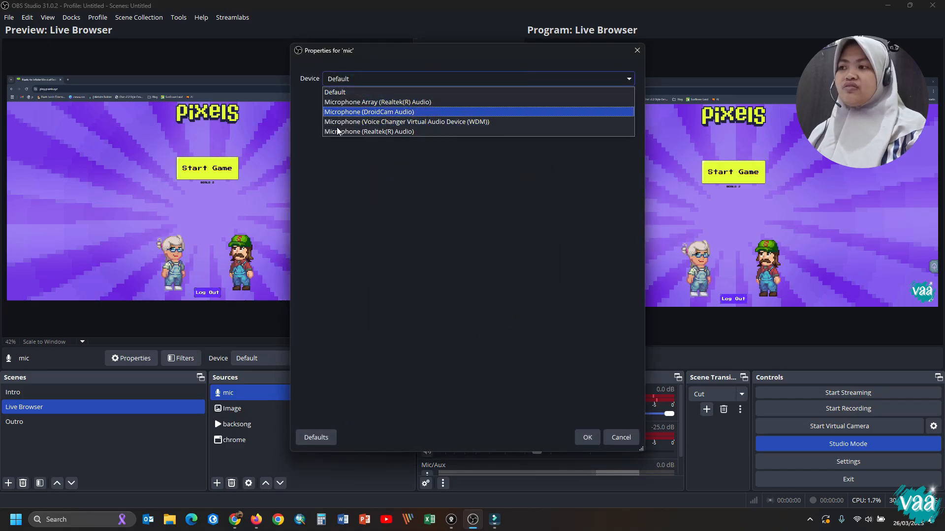
pyautogui.click(358, 103)
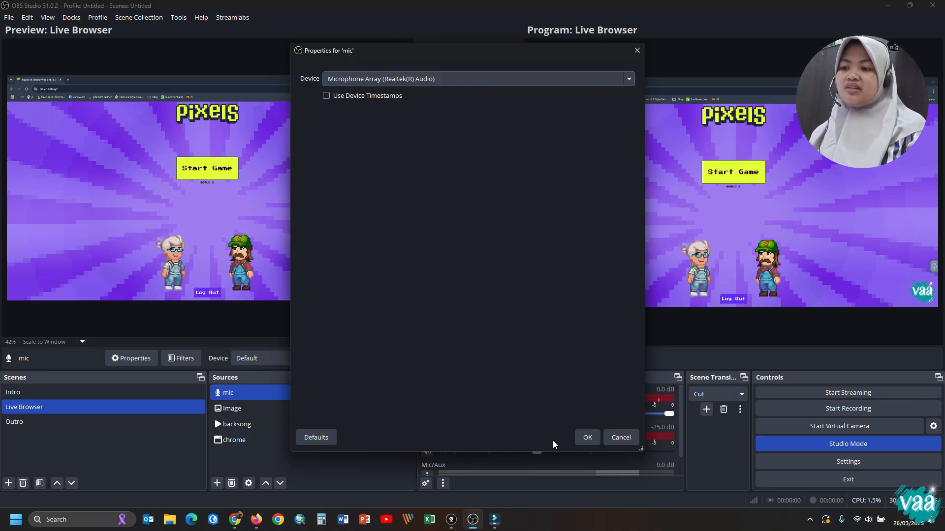
pyautogui.click(586, 437)
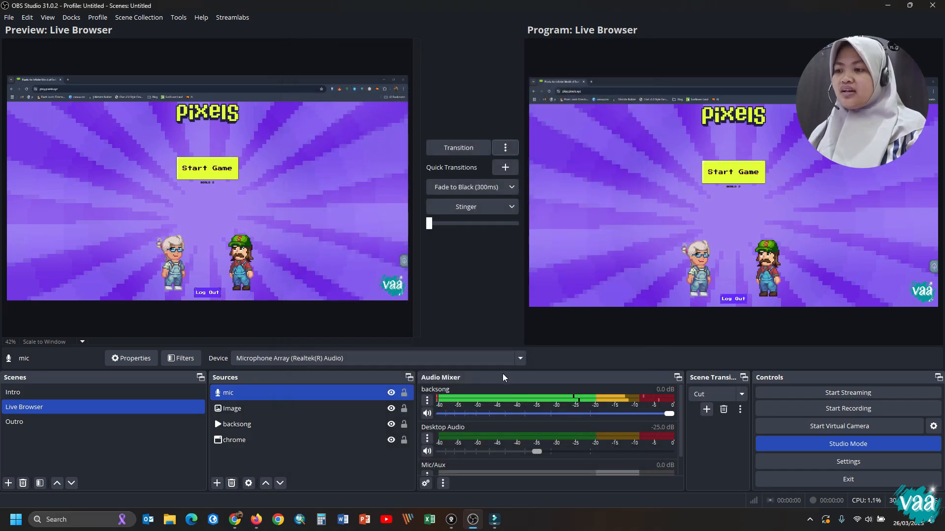
pyautogui.moveTo(502, 370); pyautogui.dragTo(501, 290)
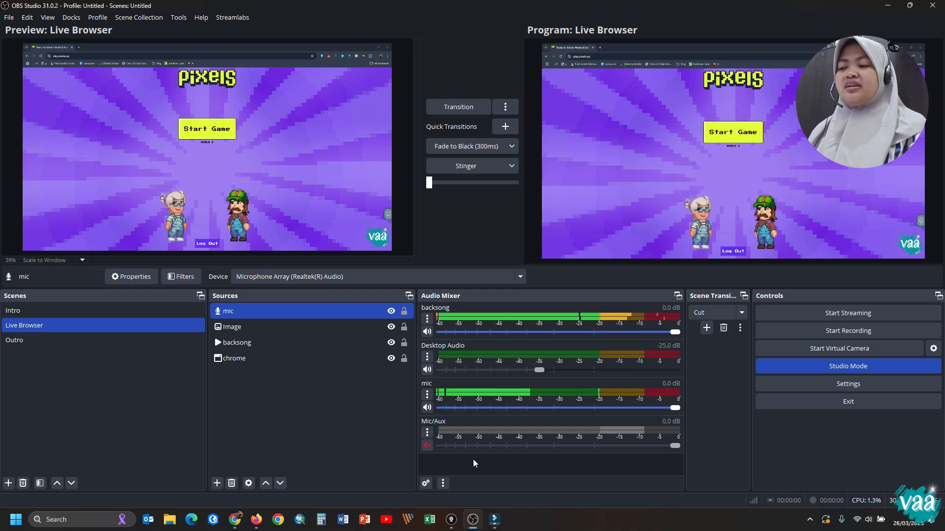
# - Look through the mixer channel options and check the Mic/Aux properties, discarding any changes
pyautogui.click(427, 319)
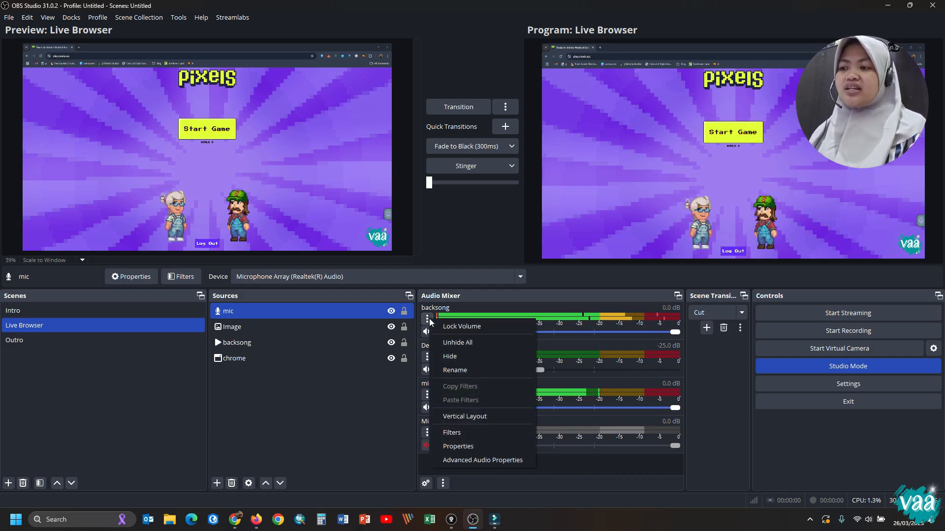
pyautogui.click(609, 469)
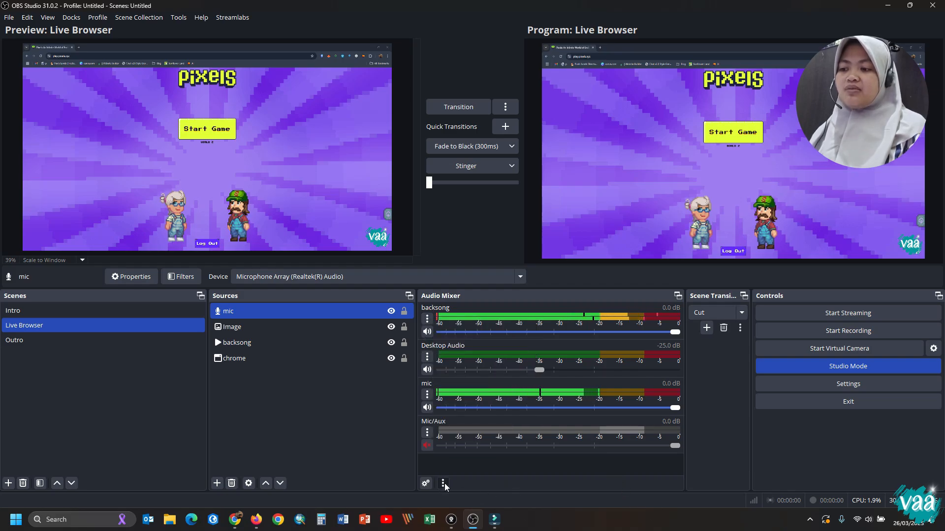
pyautogui.click(443, 483)
pyautogui.click(427, 436)
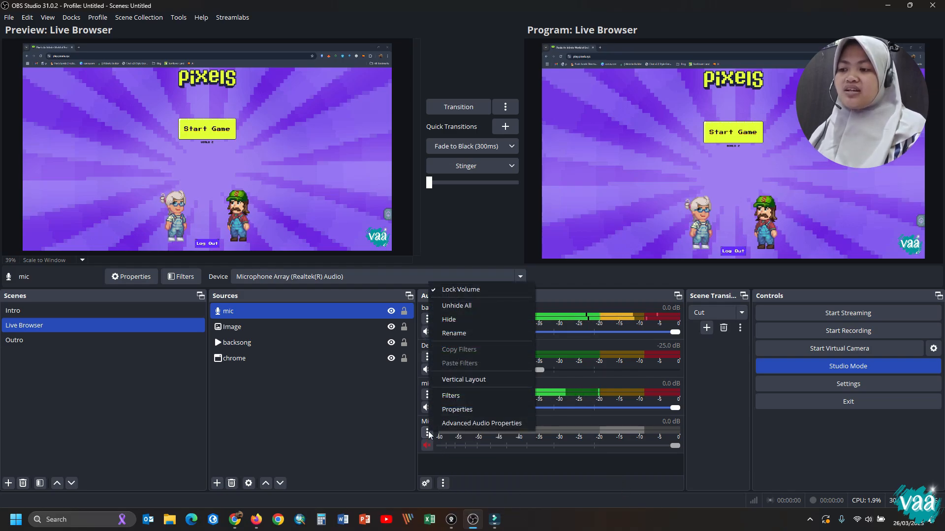
pyautogui.click(454, 410)
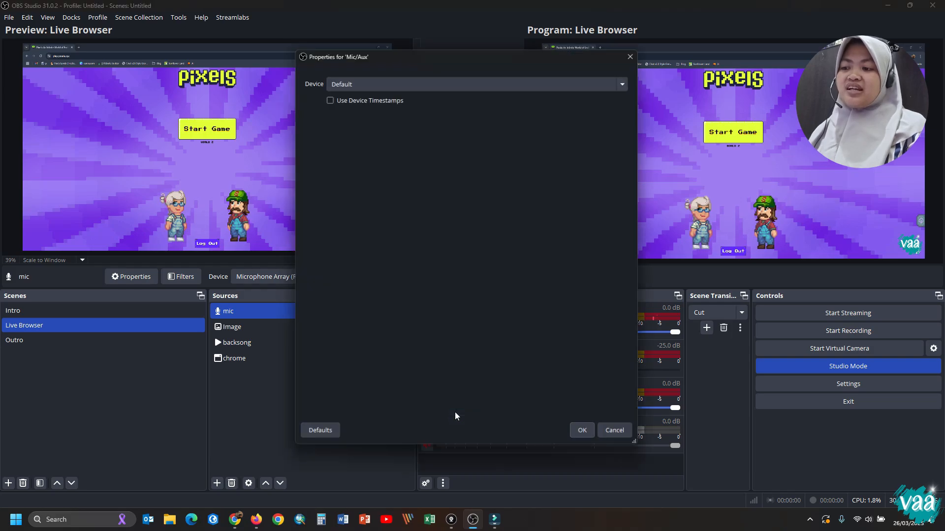
pyautogui.click(637, 51)
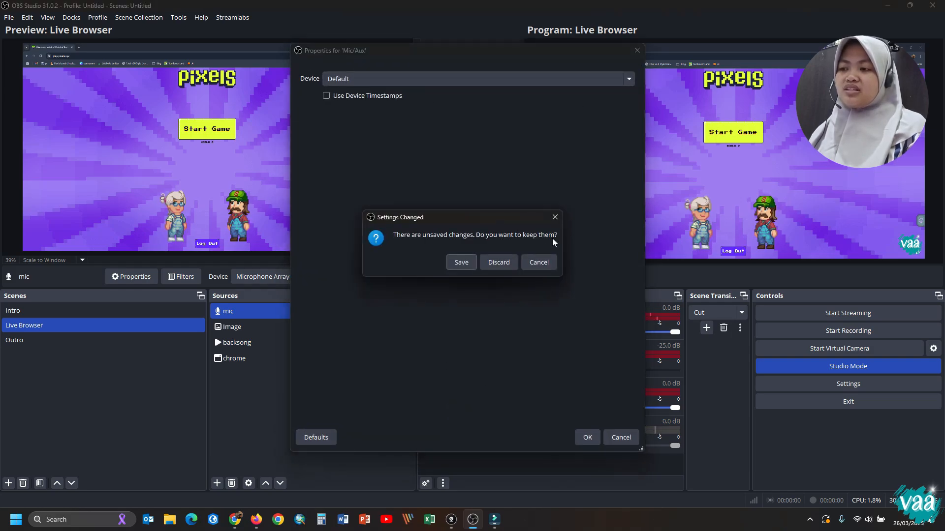
pyautogui.click(487, 261)
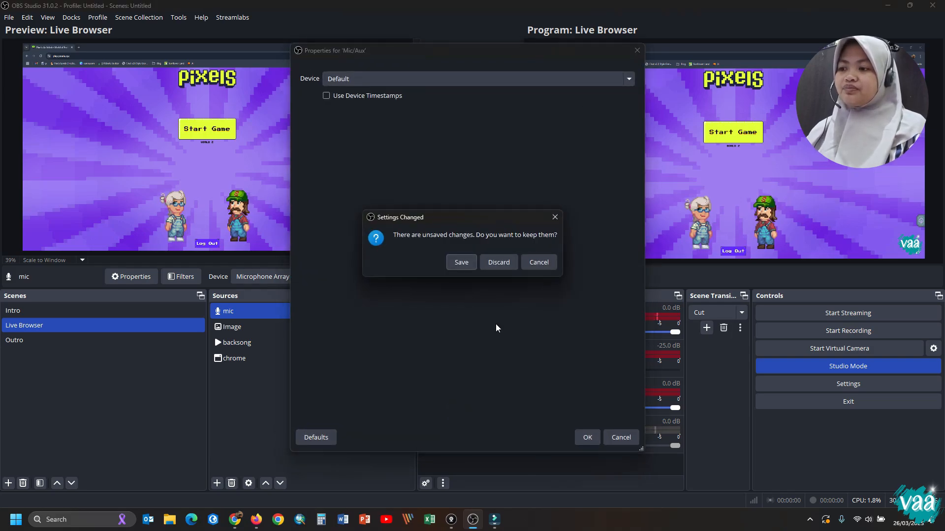
pyautogui.click(499, 262)
# - Set the audio monitoring of backsong to Monitor and Output in the Advanced Audio Properties
pyautogui.click(427, 433)
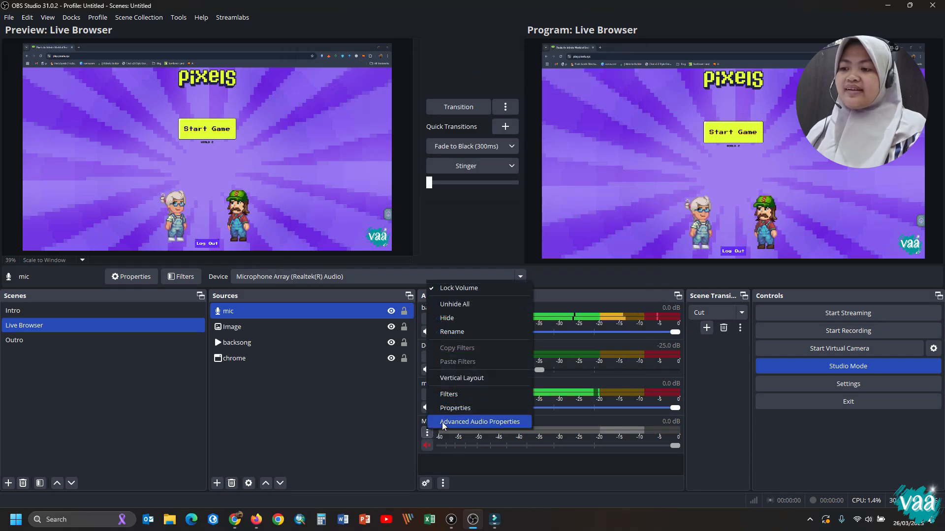
pyautogui.click(441, 423)
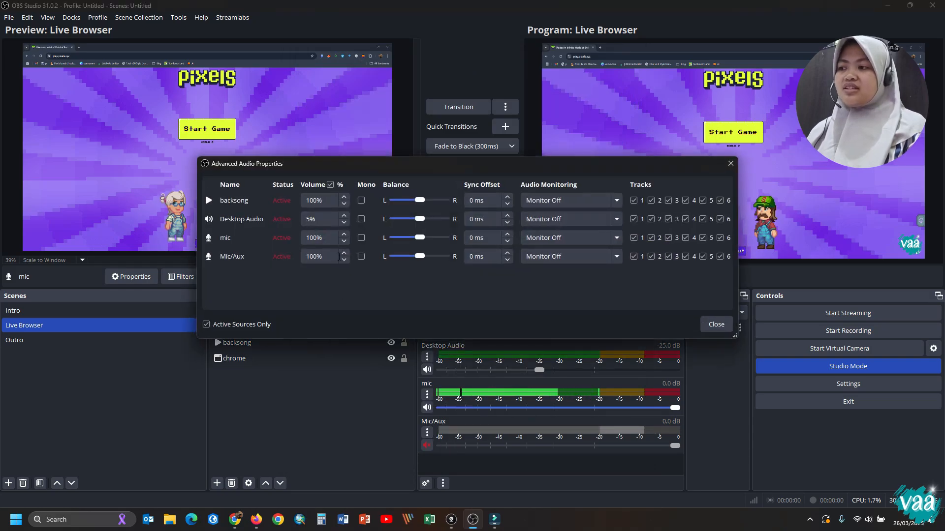
pyautogui.click(617, 201)
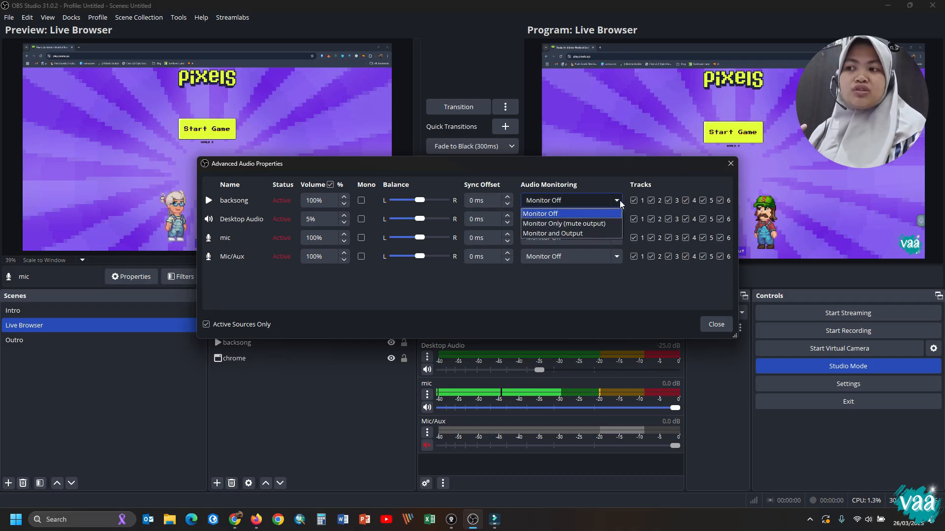
pyautogui.click(600, 234)
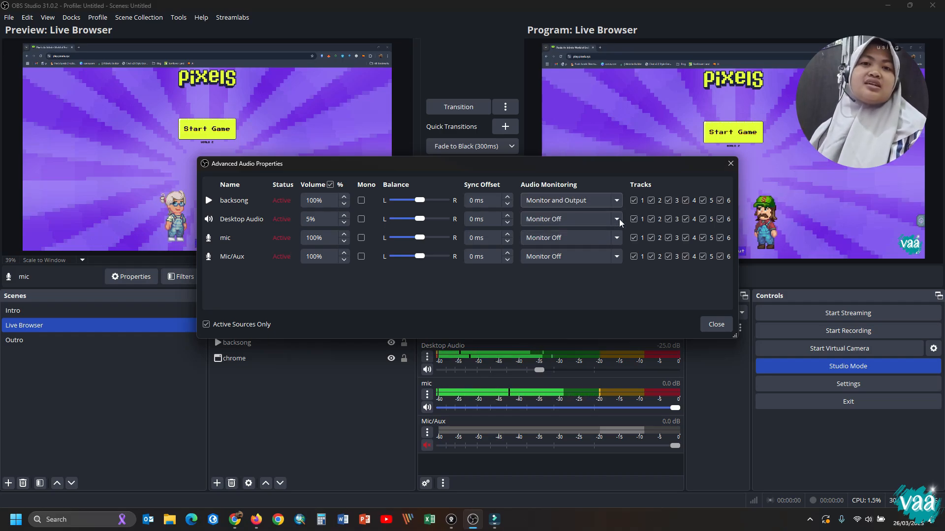
pyautogui.click(614, 255)
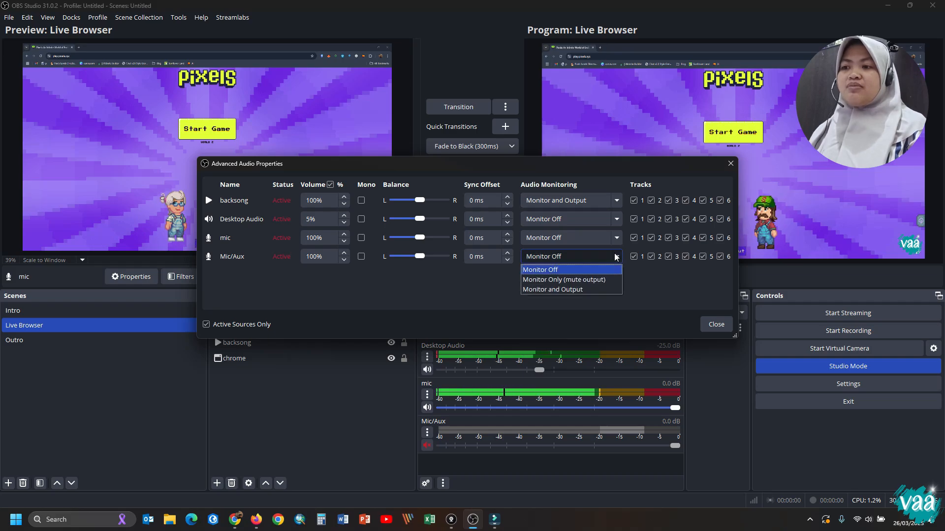
pyautogui.click(610, 288)
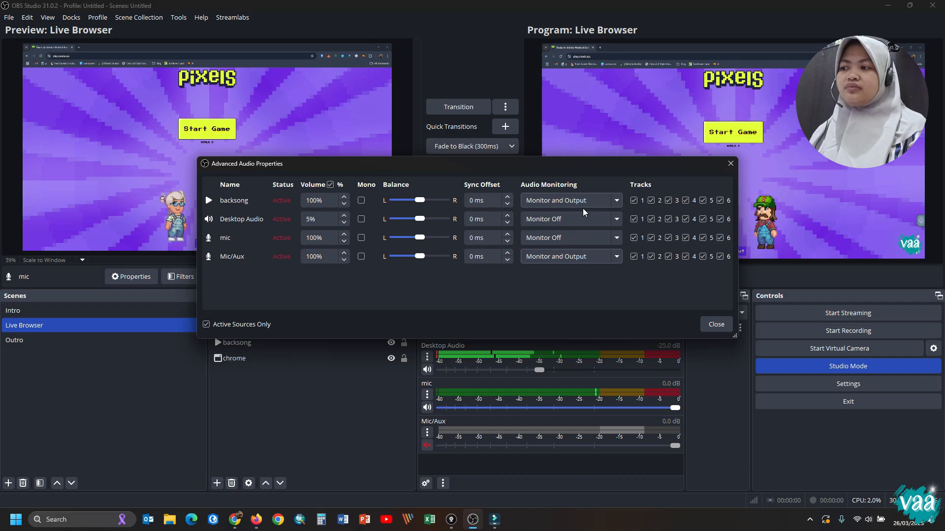
pyautogui.click(615, 257)
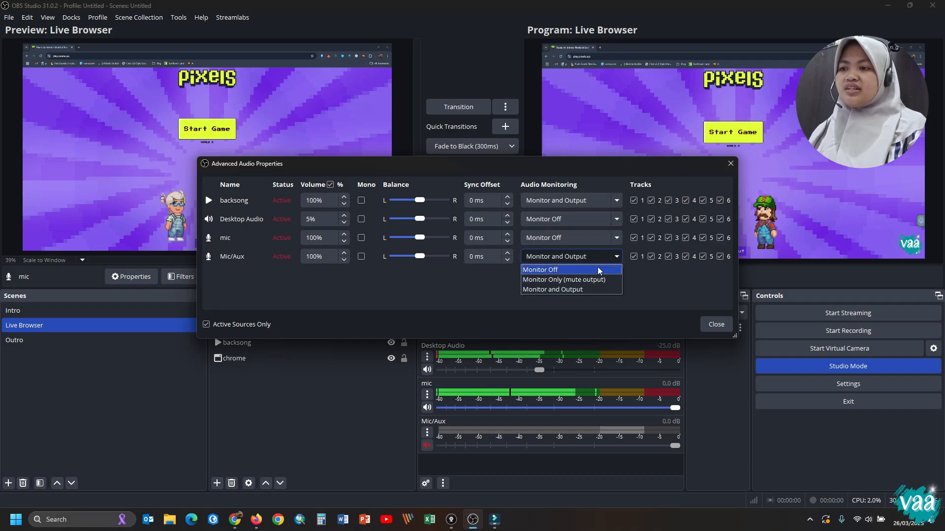
pyautogui.click(599, 269)
# - Set the audio monitoring of the mic source to Monitor and Output and close the Advanced Audio Properties
pyautogui.click(614, 238)
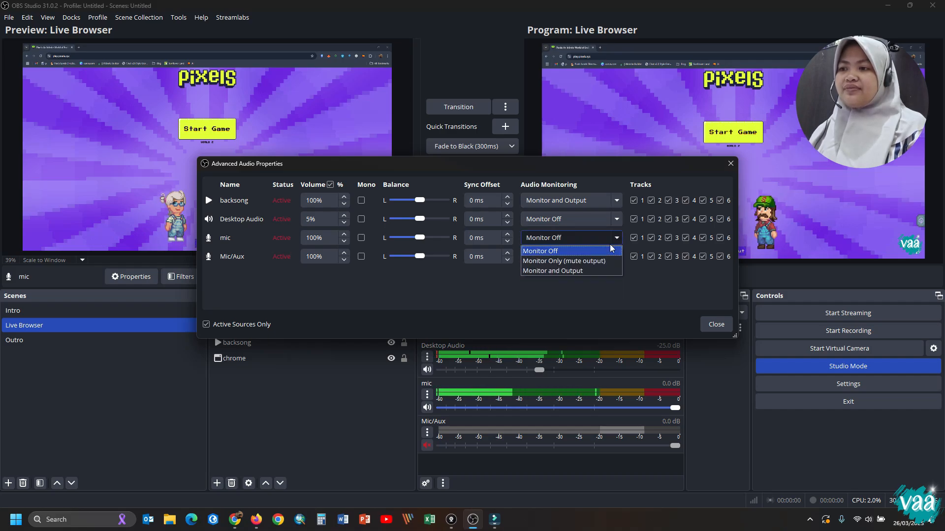
pyautogui.click(604, 270)
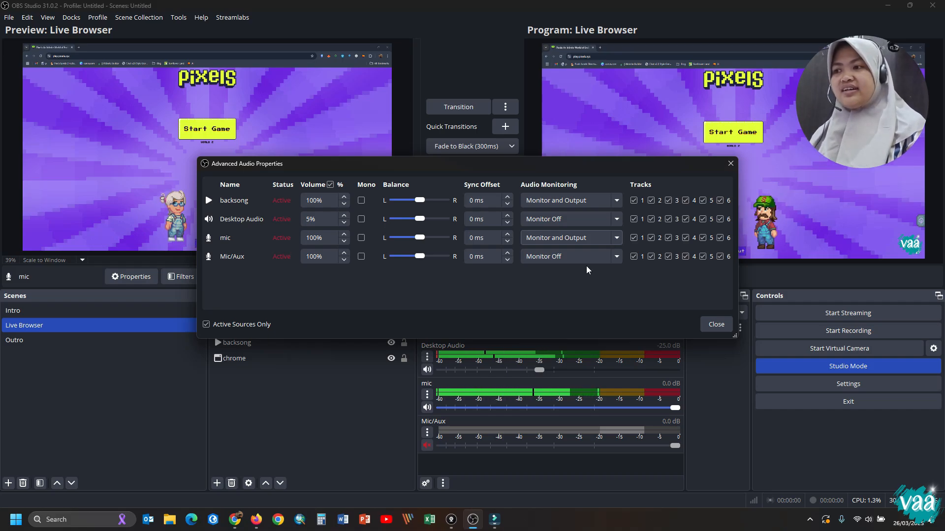
pyautogui.click(714, 324)
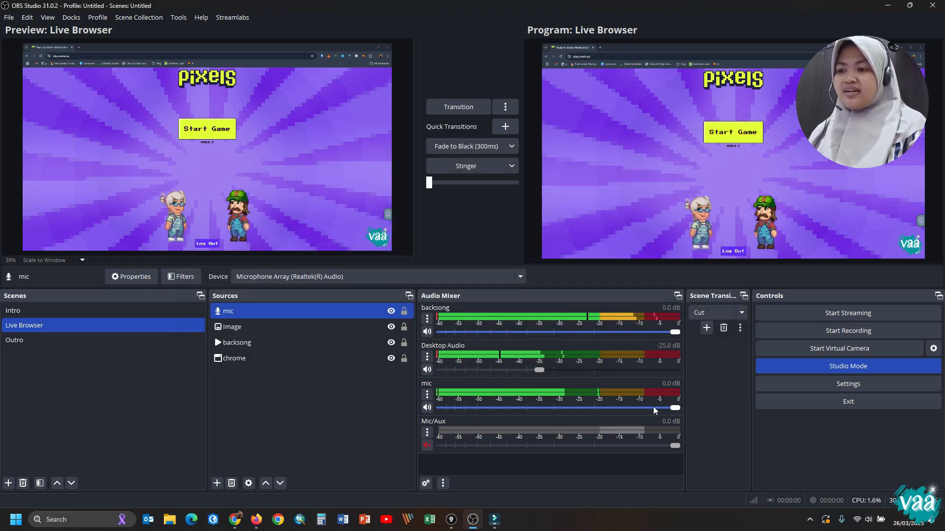
# - Review the audio monitoring settings of all mixer channels in the Advanced Audio Properties and close them
pyautogui.click(427, 432)
pyautogui.click(457, 423)
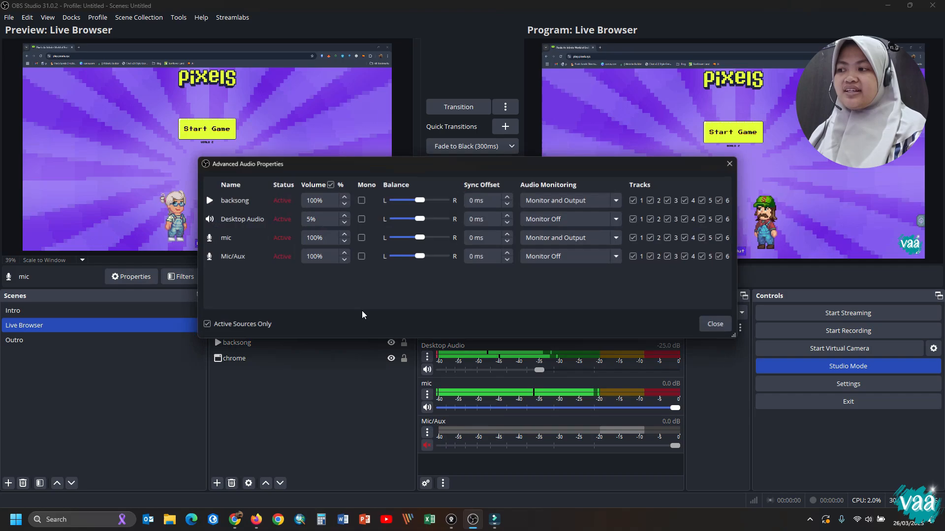
pyautogui.click(718, 324)
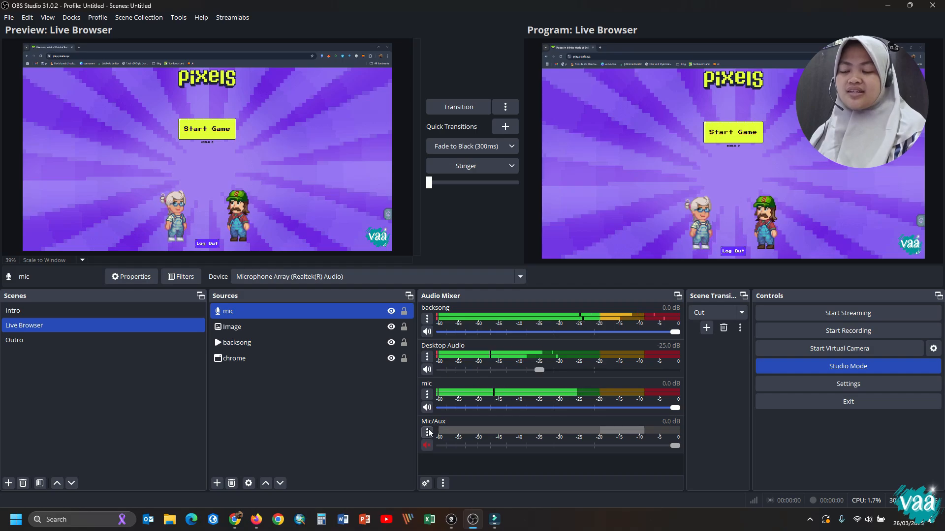
# - Briefly unmute the Mic/Aux channel in the audio mixer and mute it again
pyautogui.click(427, 433)
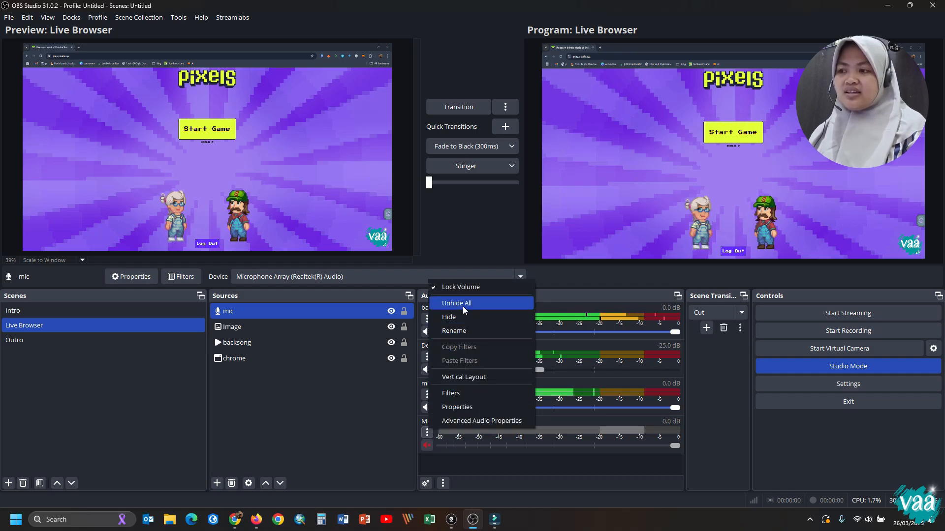
pyautogui.click(427, 447)
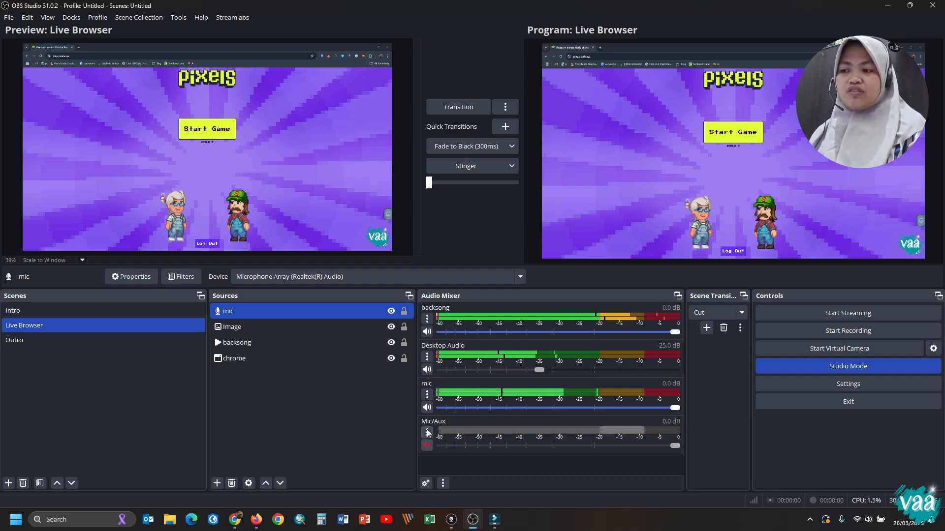
pyautogui.click(428, 445)
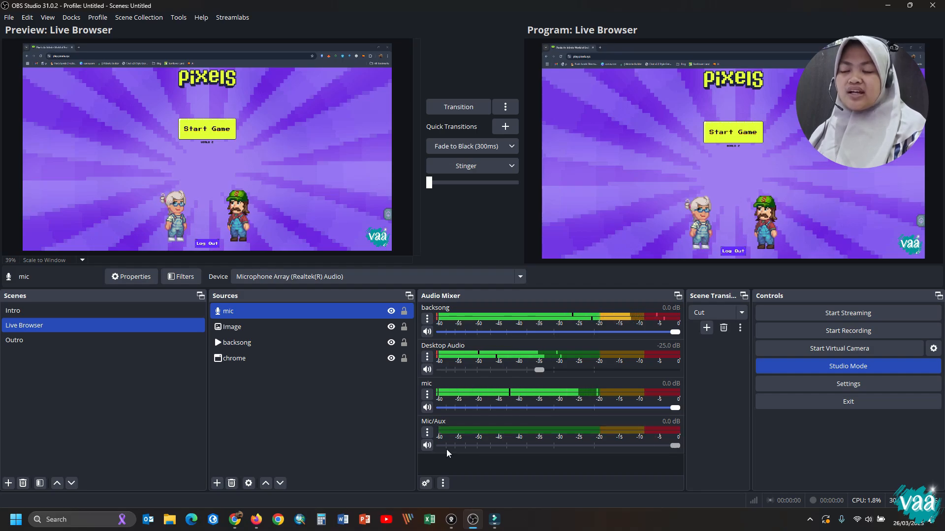
pyautogui.click(427, 446)
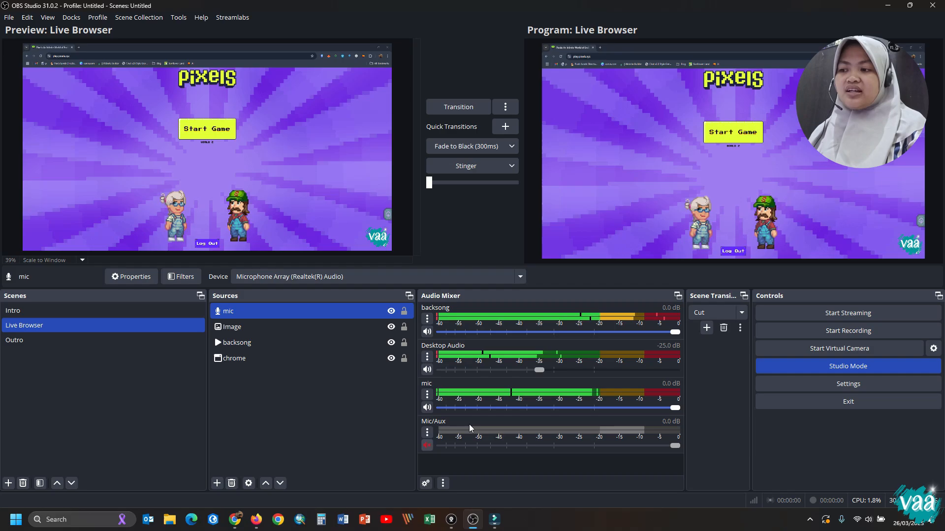
# - Lower the backsong volume in the audio mixer to -30.0 dB and transition the previewed scene to the program output
pyautogui.click(463, 332)
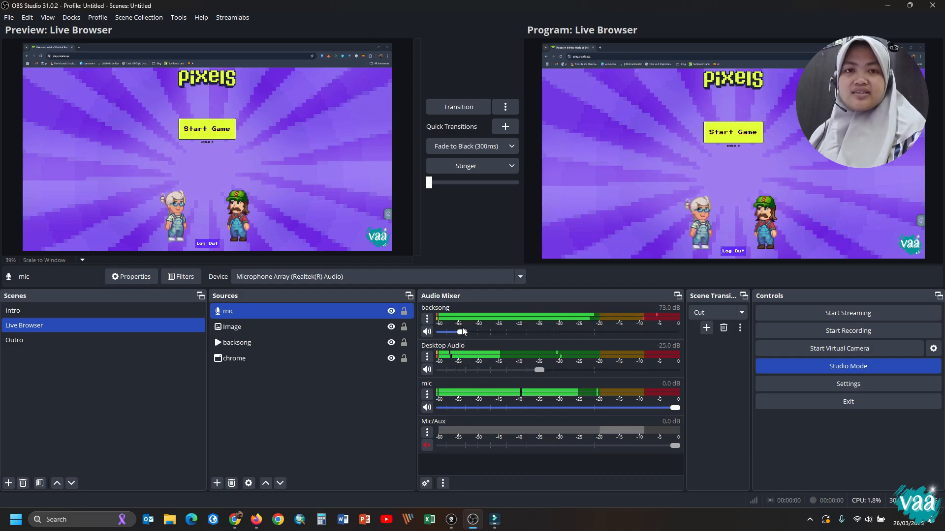
pyautogui.moveTo(463, 332); pyautogui.dragTo(442, 331)
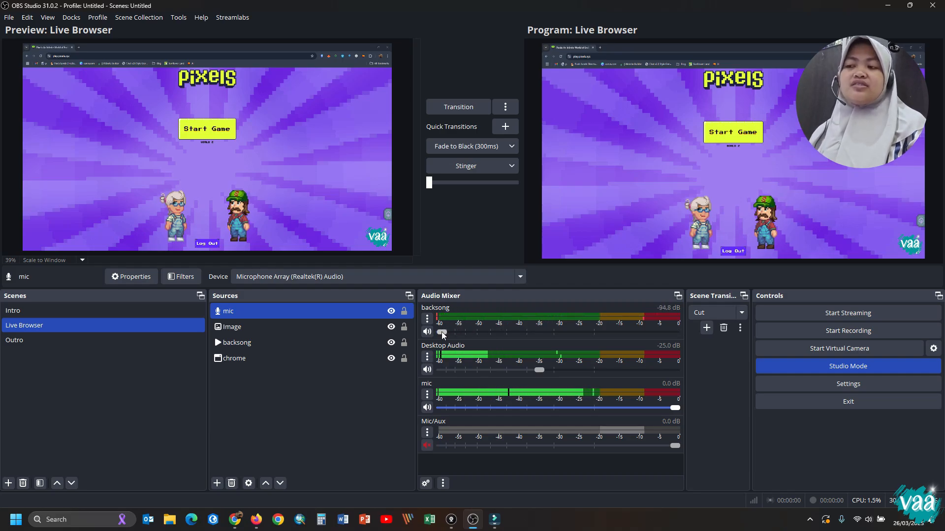
pyautogui.click(462, 332)
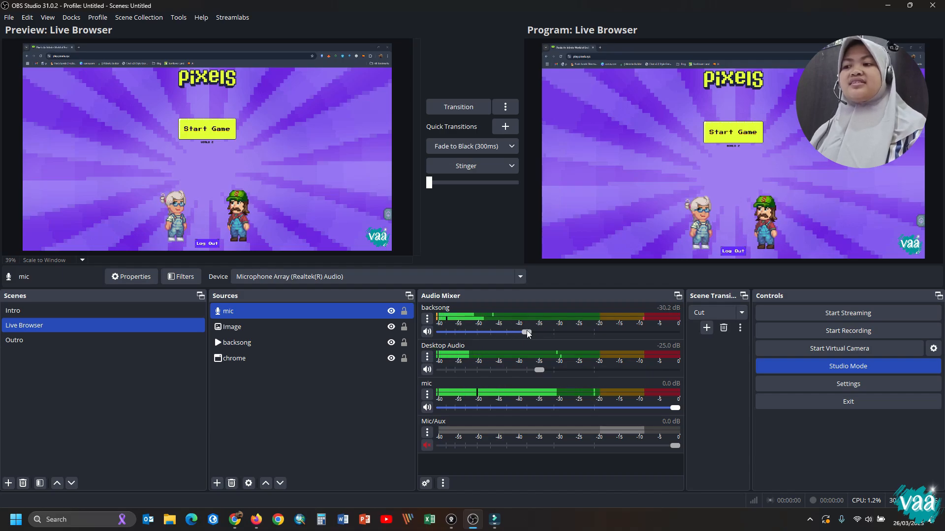
pyautogui.click(549, 332)
pyautogui.moveTo(549, 331); pyautogui.dragTo(530, 332)
pyautogui.click(528, 333)
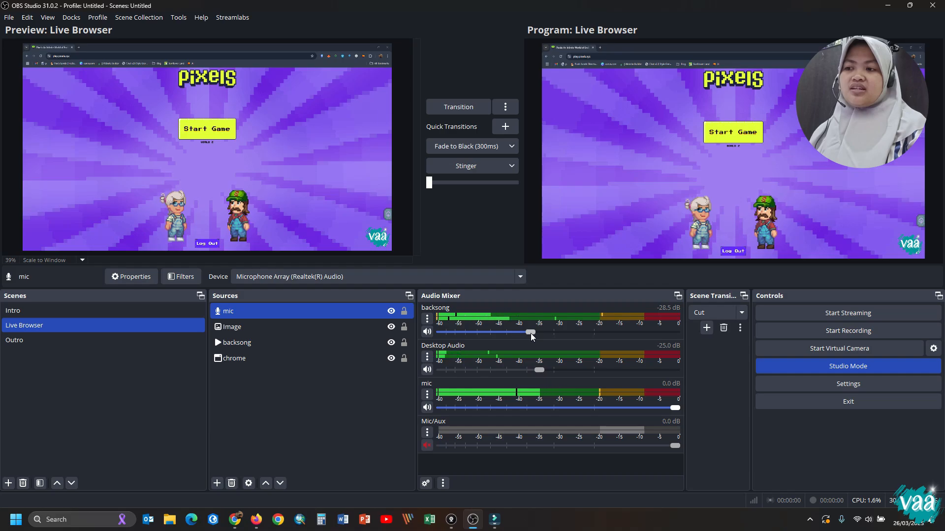
pyautogui.moveTo(531, 333); pyautogui.dragTo(542, 333)
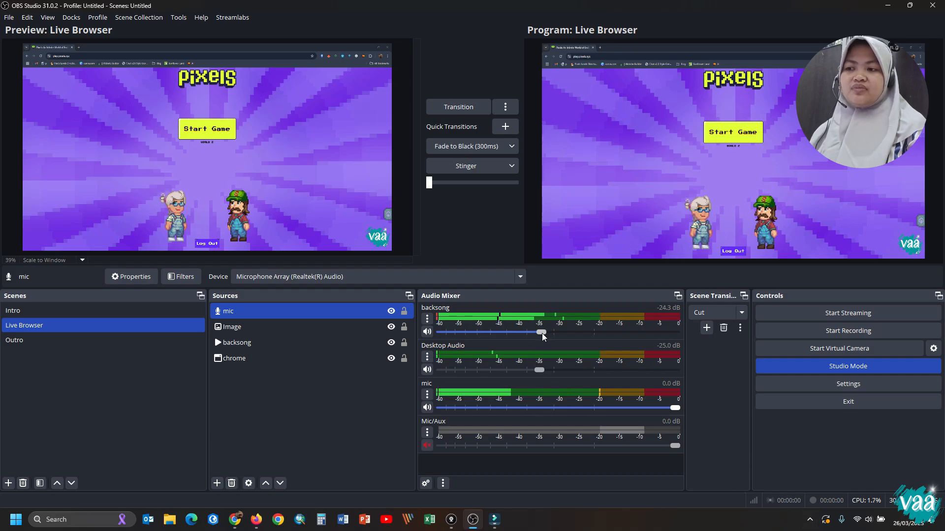
pyautogui.moveTo(541, 332)
pyautogui.mouseDown()
pyautogui.moveTo(519, 332)
pyautogui.moveTo(527, 338)
pyautogui.mouseUp()
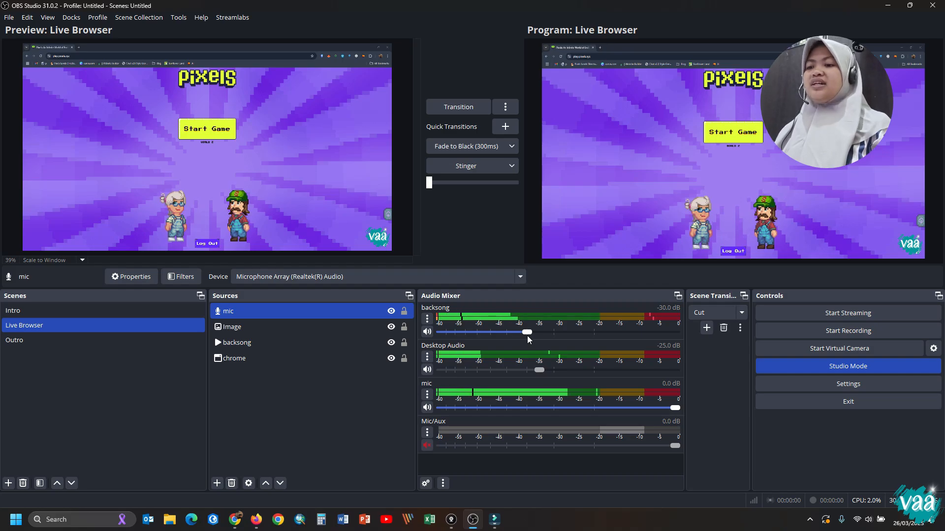
pyautogui.click(472, 106)
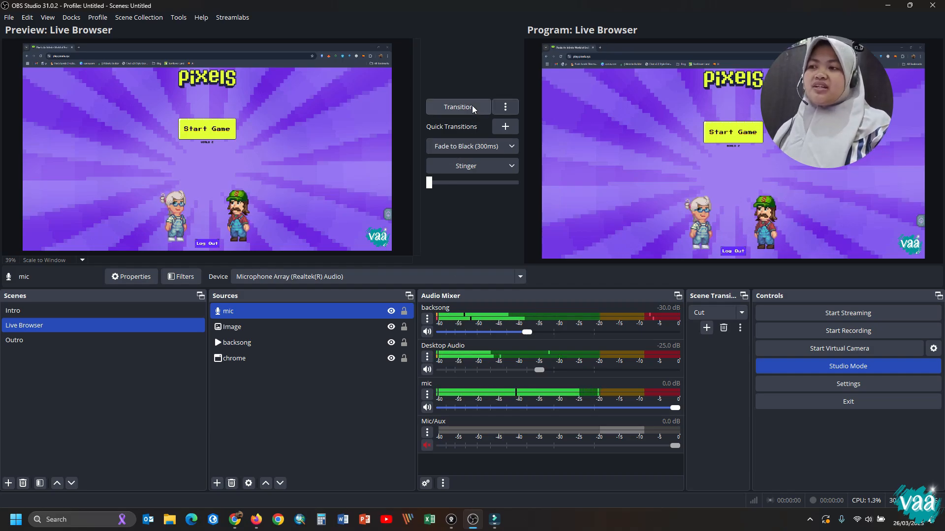
pyautogui.click(472, 106)
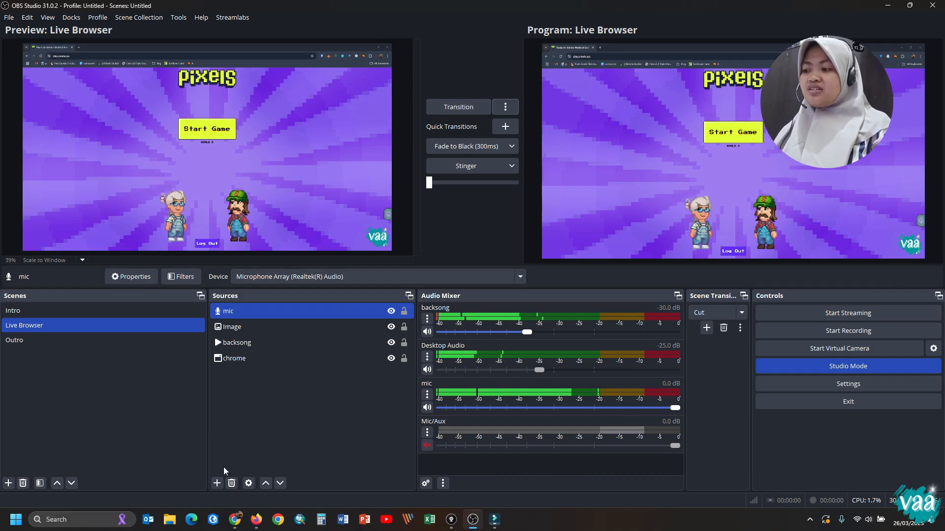
# - Add a new Video Capture Device source named "camera facecam" to the Live Browser scene
pyautogui.click(217, 483)
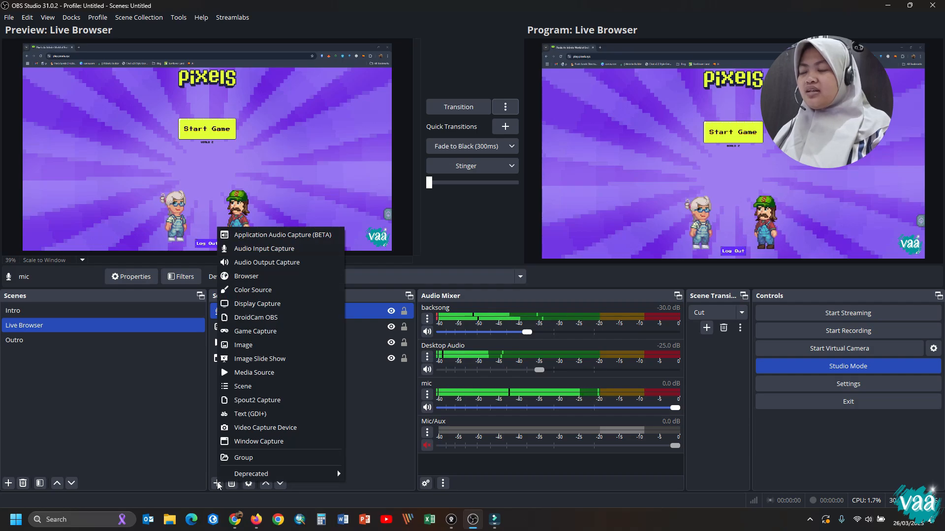
pyautogui.click(255, 428)
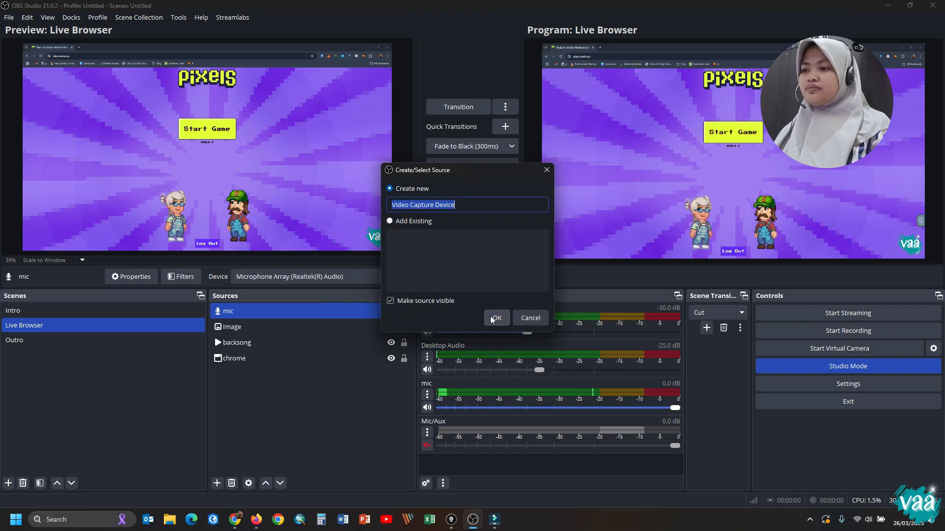
pyautogui.write('camera')
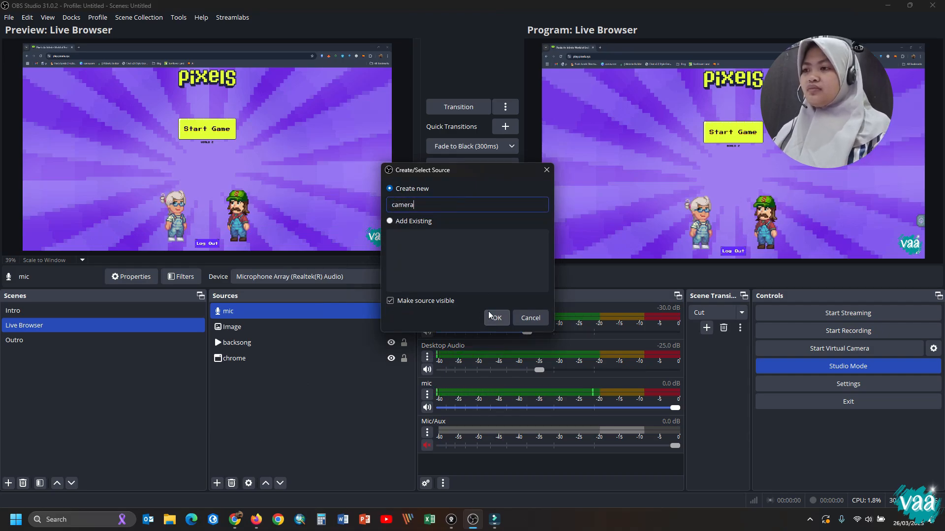
pyautogui.write(' facecam')
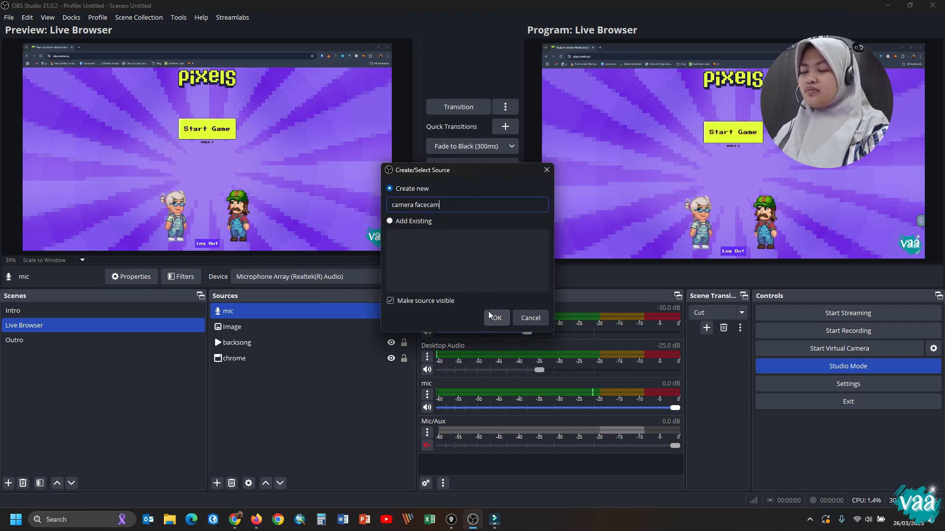
pyautogui.click(489, 313)
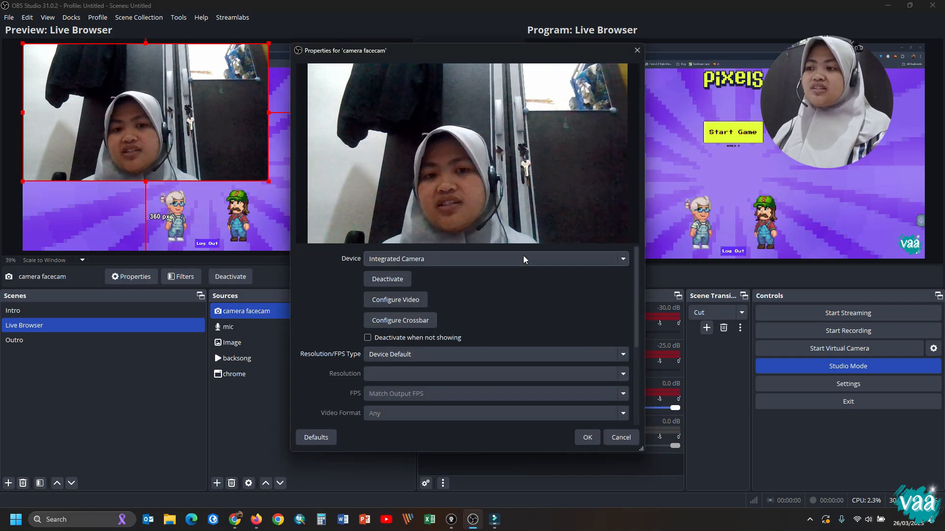
# - Set the camera facecam source's device to Integrated Camera and accept its properties
pyautogui.click(524, 258)
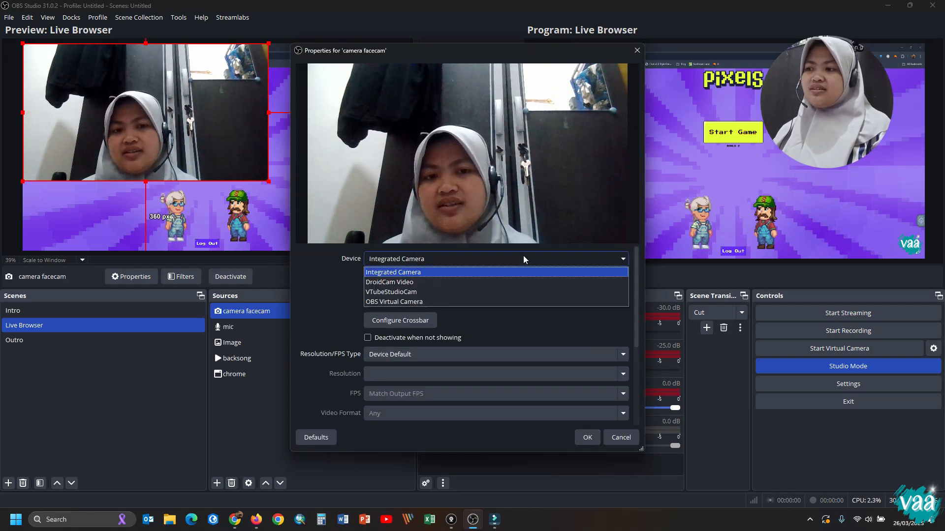
pyautogui.click(427, 274)
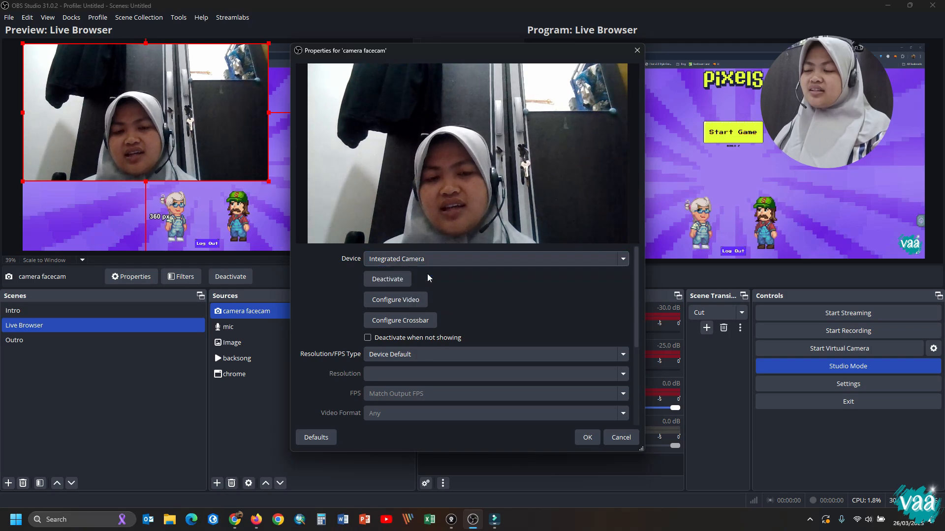
pyautogui.click(588, 437)
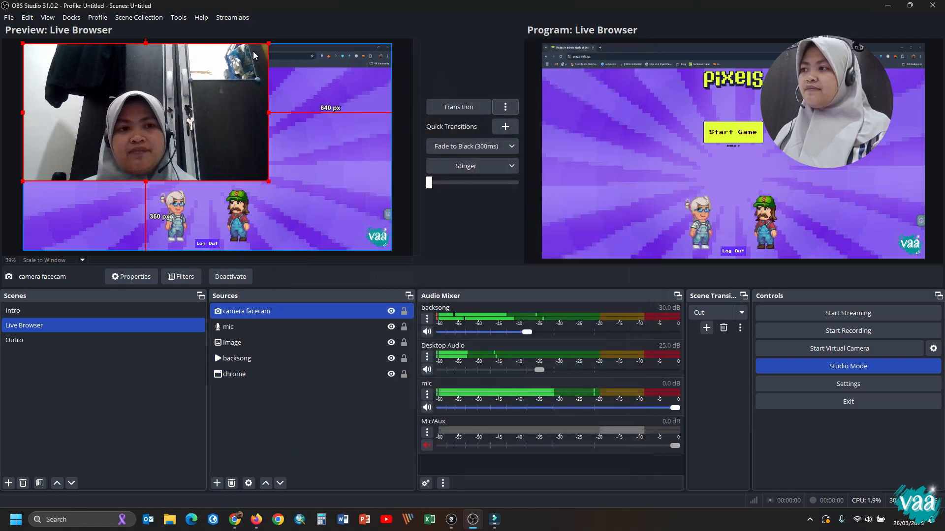
# - Shrink the facecam to a small frame in the canvas's lower-left corner and transition the scene to the program output
pyautogui.moveTo(268, 43); pyautogui.dragTo(99, 139)
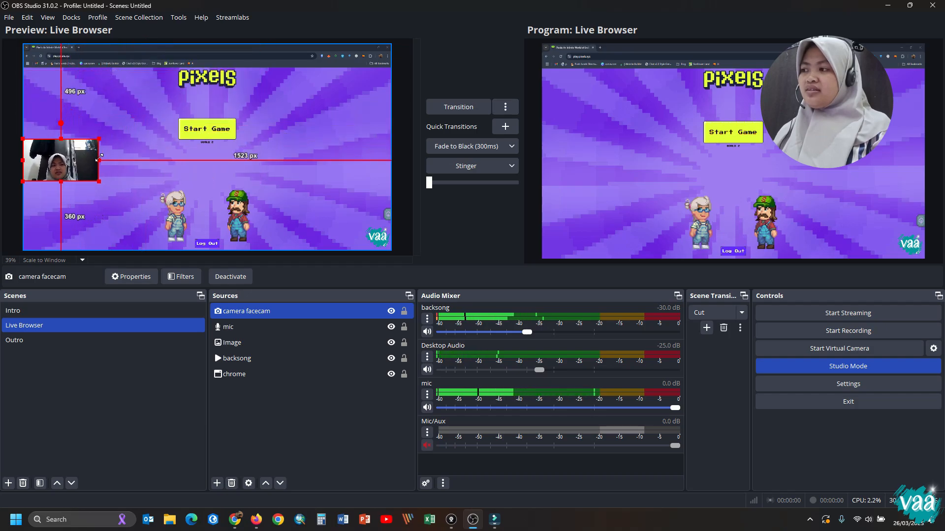
pyautogui.moveTo(86, 172); pyautogui.dragTo(81, 225)
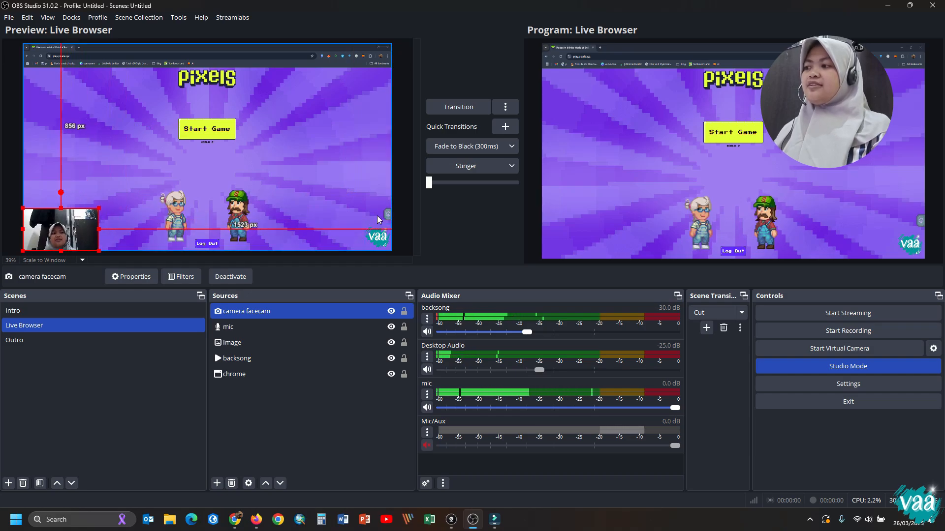
pyautogui.click(458, 107)
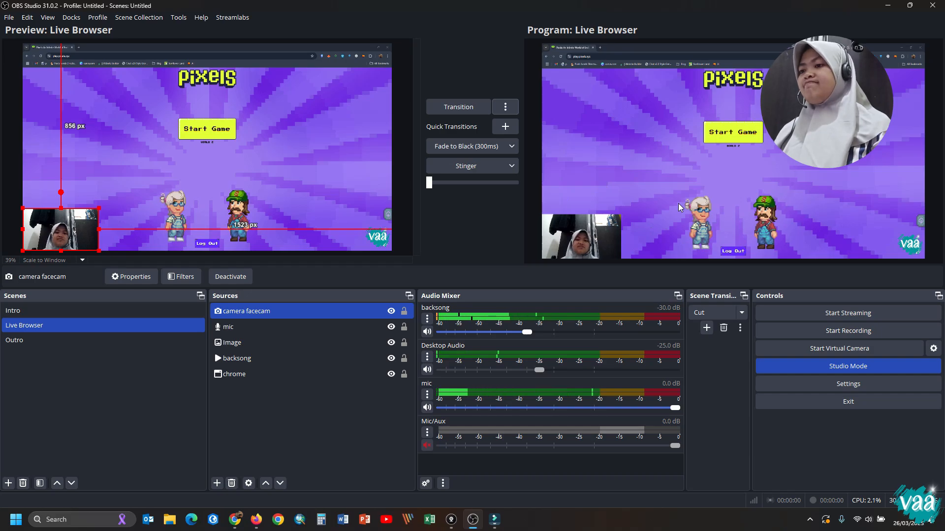
# - Toggle the camera facecam's visibility several times, leave it hidden, and transition the scene to the program output
pyautogui.click(392, 312)
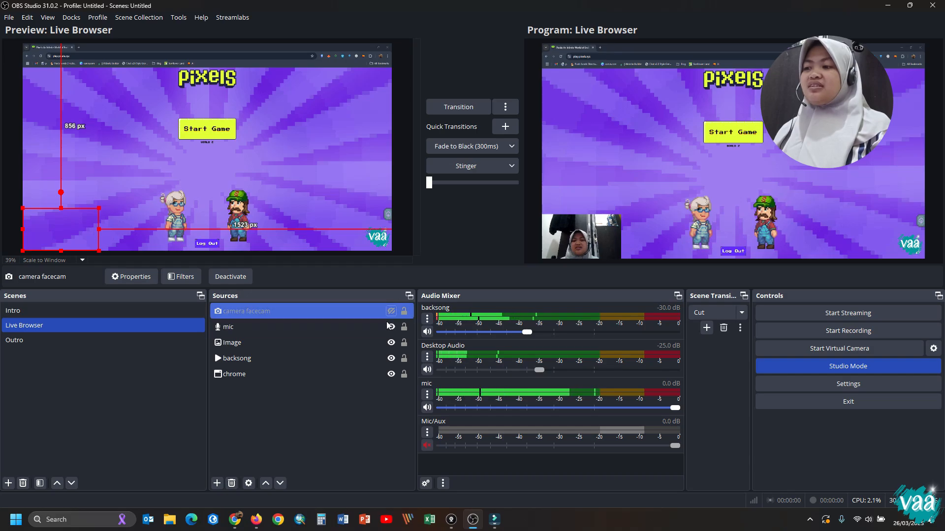
pyautogui.click(392, 313)
pyautogui.click(392, 313)
pyautogui.click(392, 312)
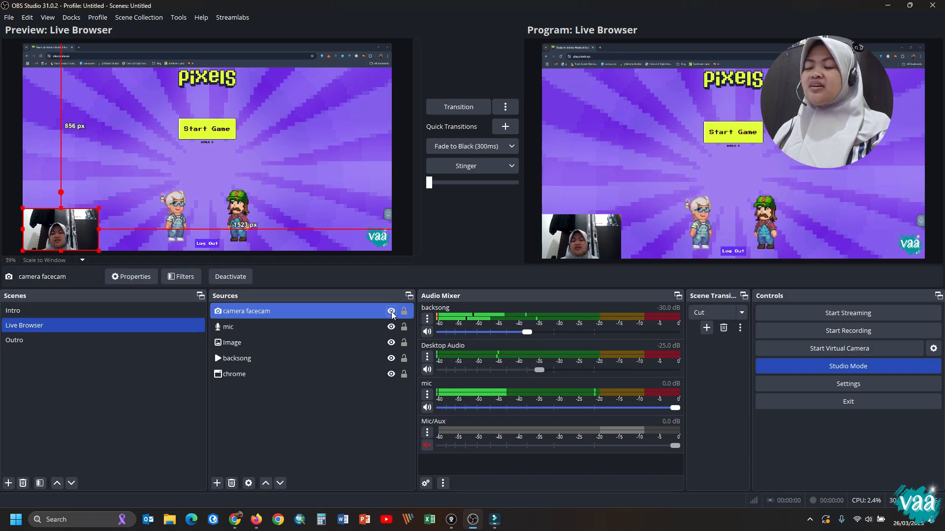
pyautogui.click(392, 313)
pyautogui.click(392, 313)
pyautogui.click(392, 312)
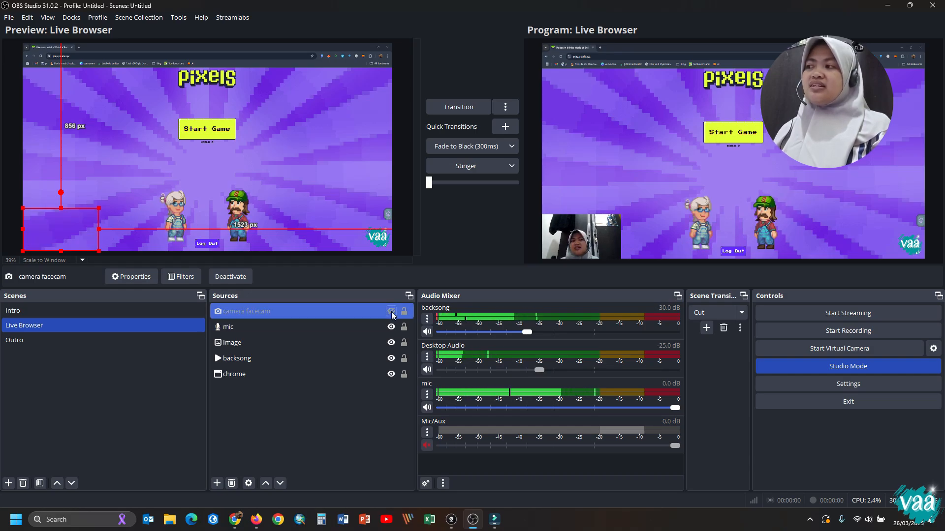
pyautogui.click(393, 312)
pyautogui.click(393, 312)
pyautogui.click(392, 312)
pyautogui.click(392, 312)
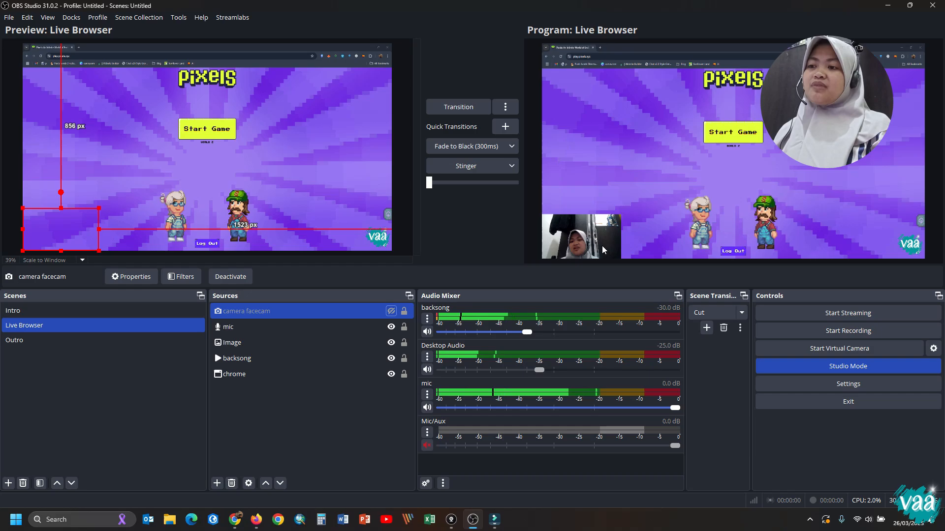
pyautogui.click(457, 107)
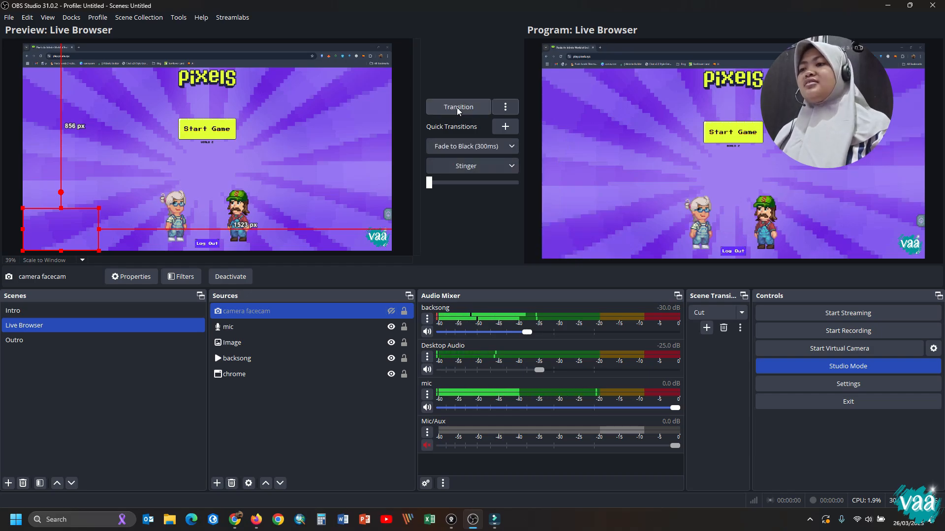
pyautogui.click(296, 449)
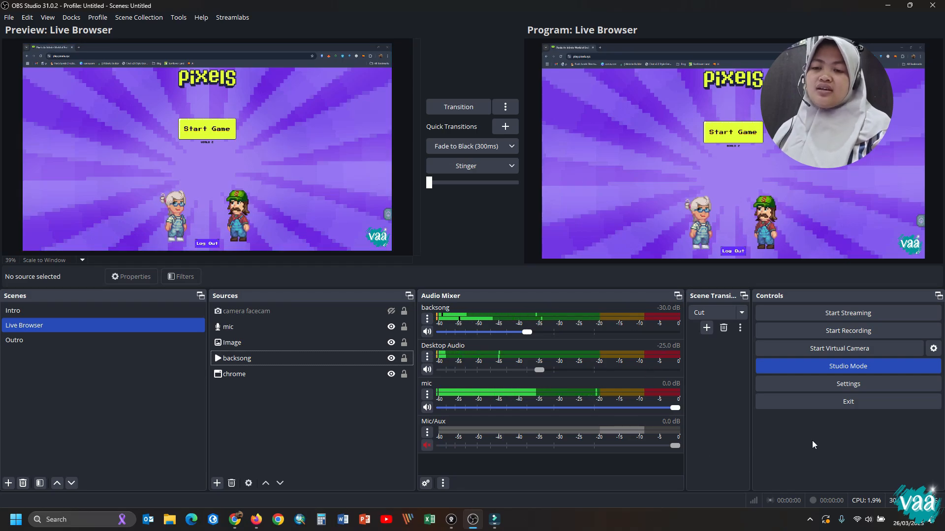
# - Examine the Stream and Output pages of the settings, then close the settings window
pyautogui.click(825, 386)
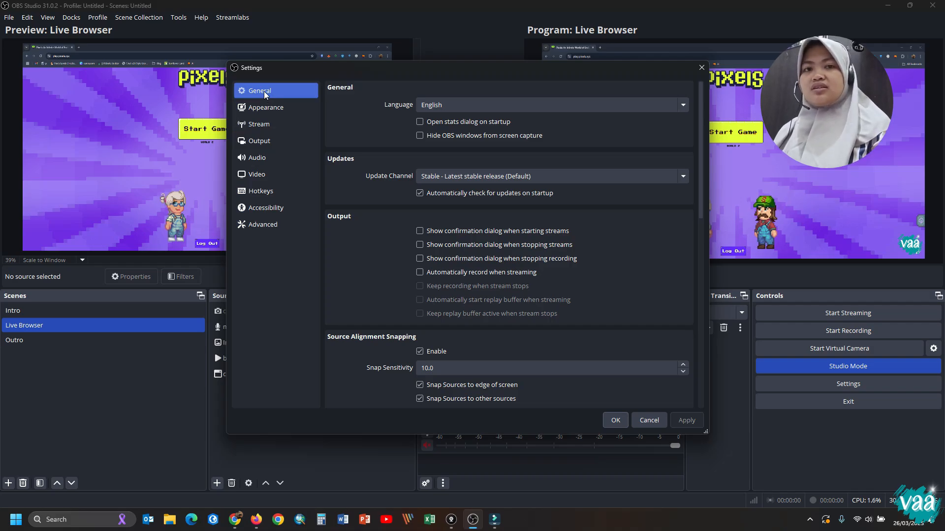
pyautogui.click(262, 126)
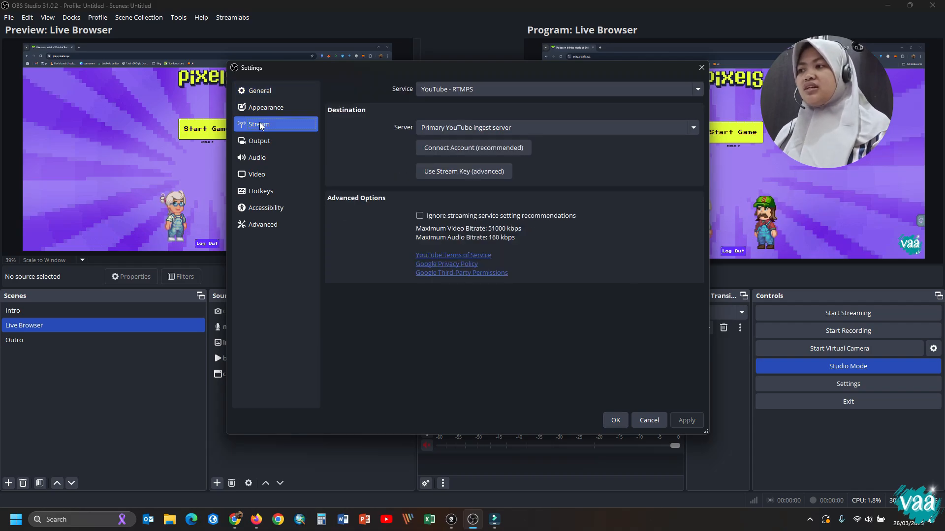
pyautogui.click(261, 142)
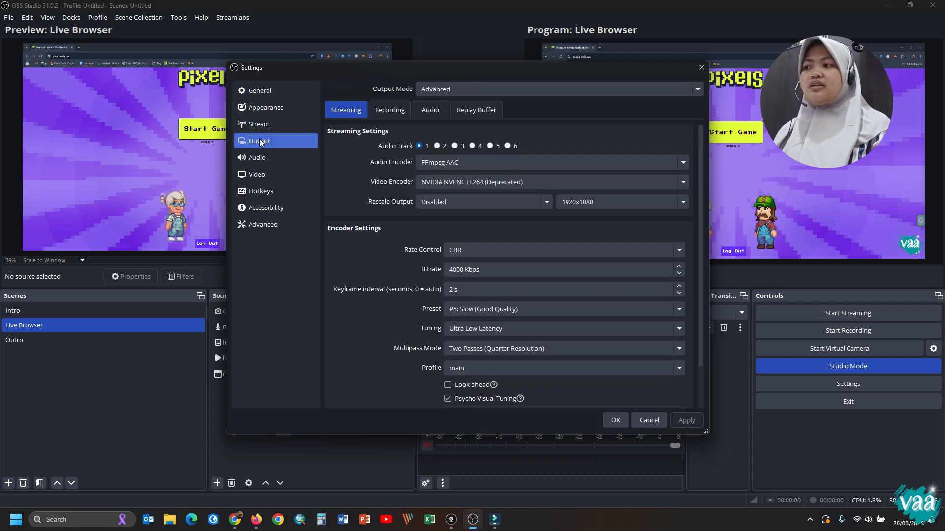
pyautogui.click(261, 126)
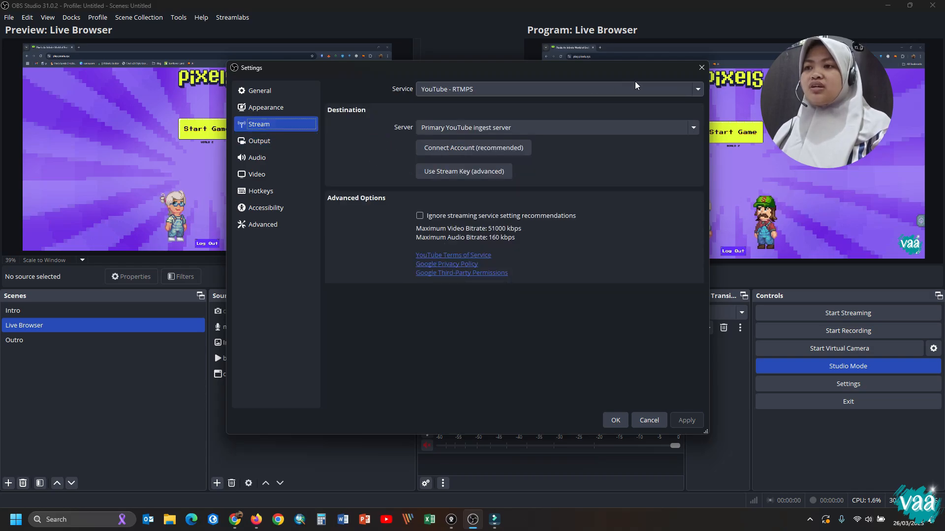
pyautogui.click(701, 68)
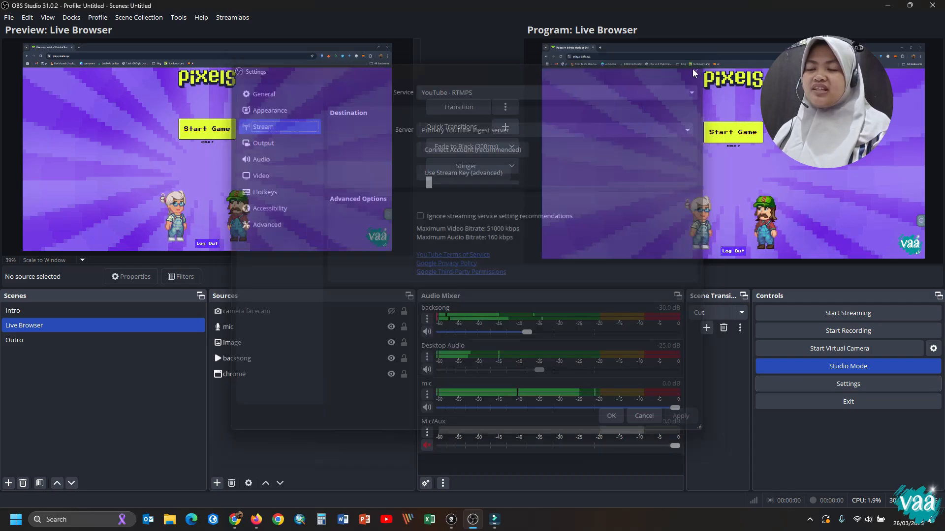
# - Set audio monitoring to Monitor Off for backsong and mic in the advanced audio properties and close them
pyautogui.click(427, 432)
pyautogui.click(442, 426)
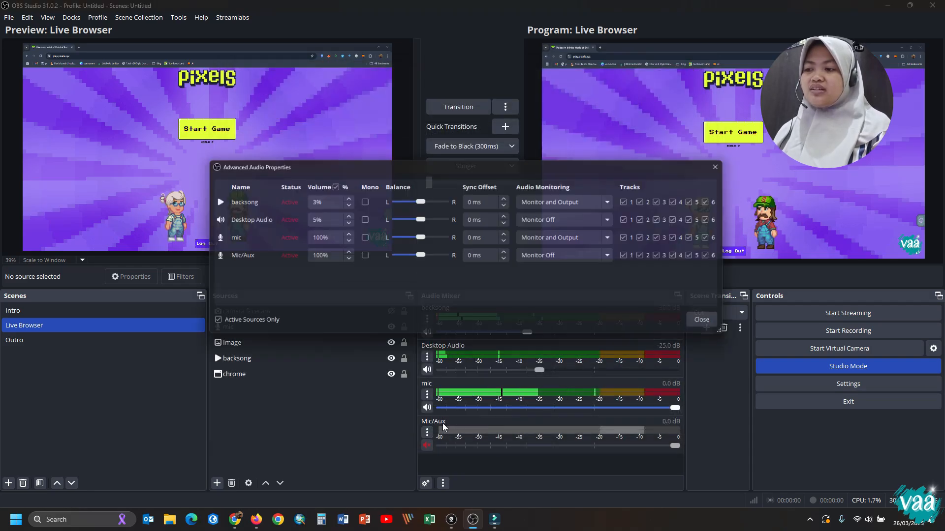
pyautogui.click(616, 201)
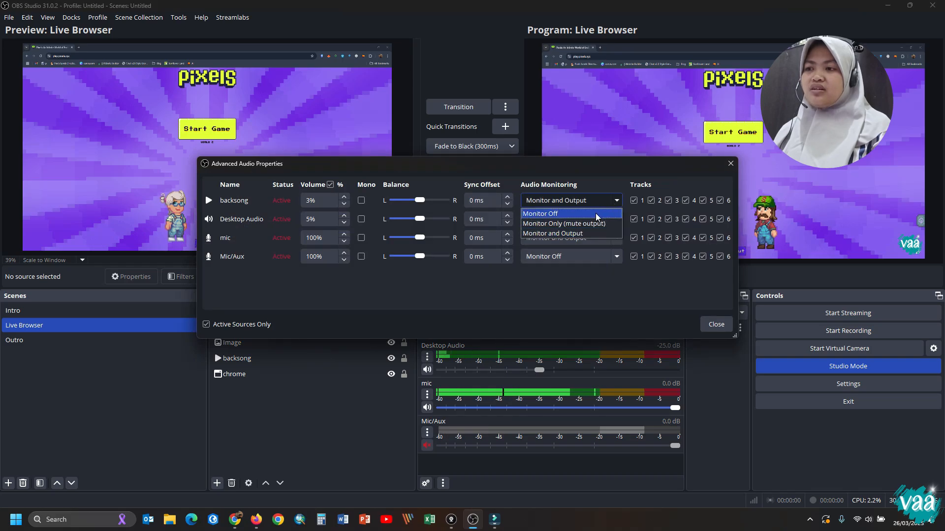
pyautogui.click(595, 214)
pyautogui.click(614, 257)
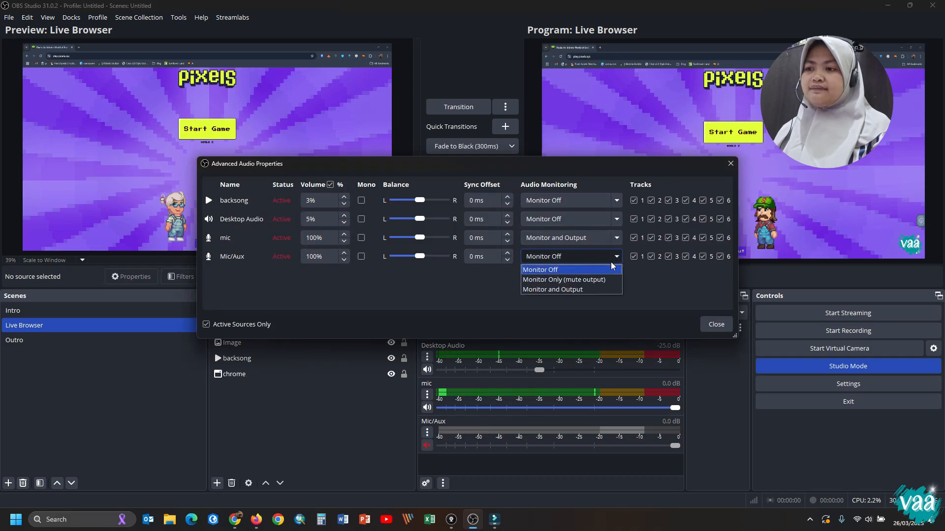
pyautogui.click(617, 237)
pyautogui.click(546, 248)
pyautogui.click(716, 324)
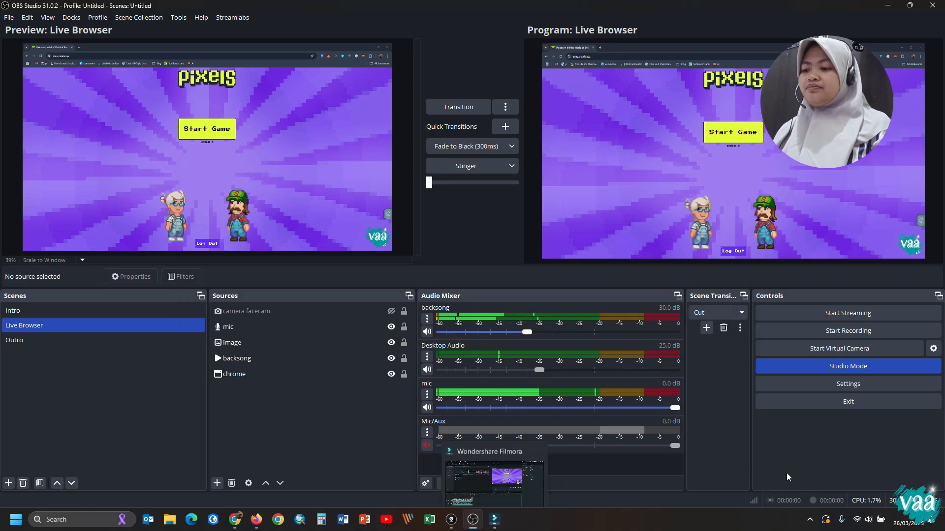
# - Reopen the settings and look through the Stream, Output, General and Appearance pages
pyautogui.click(854, 384)
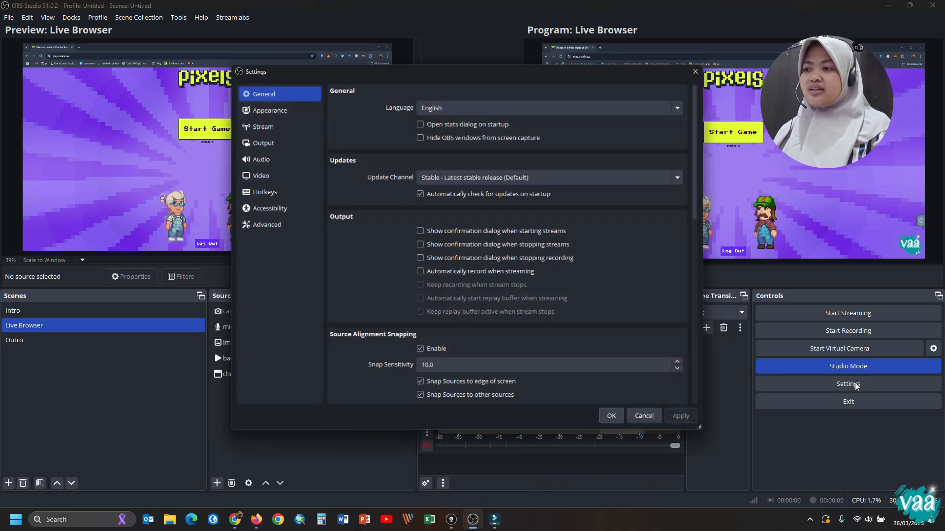
pyautogui.click(267, 123)
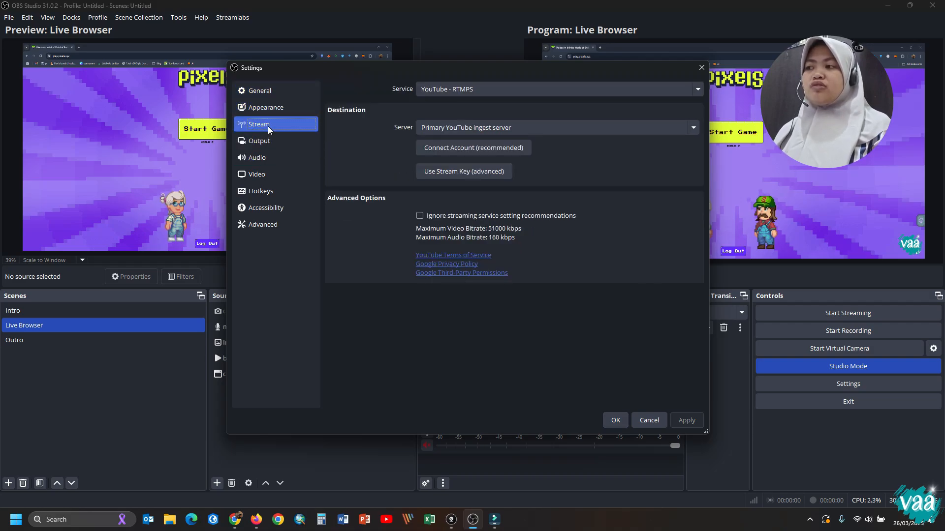
pyautogui.click(261, 141)
pyautogui.click(266, 91)
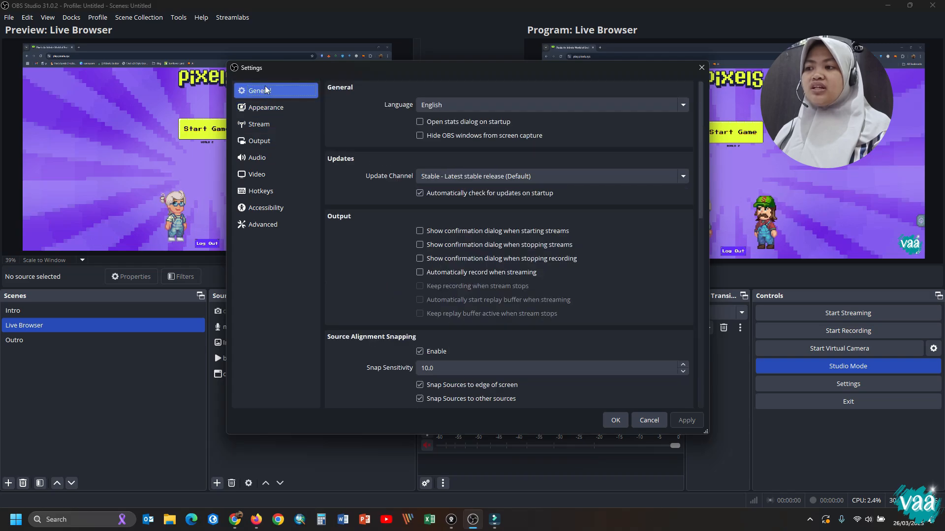
pyautogui.scroll(-3, 402, 307)
pyautogui.scroll(3, 366, 262)
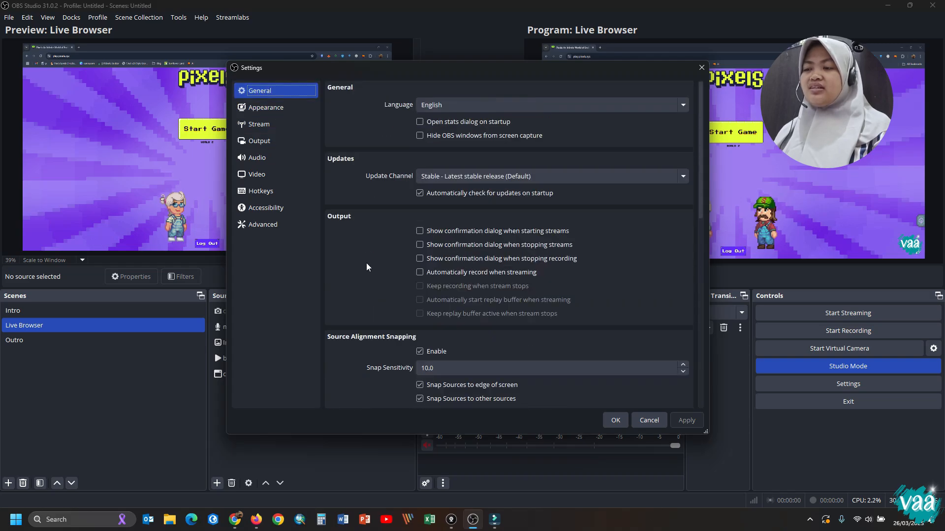
pyautogui.click(266, 107)
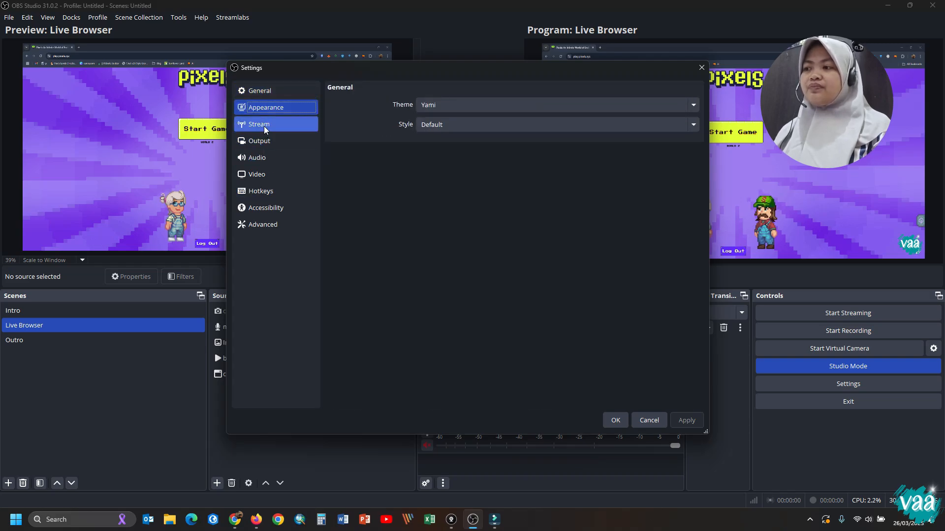
# - Keep YouTube - RTMPS as the streaming service and choose to use a stream key for the destination
pyautogui.click(259, 124)
pyautogui.click(475, 89)
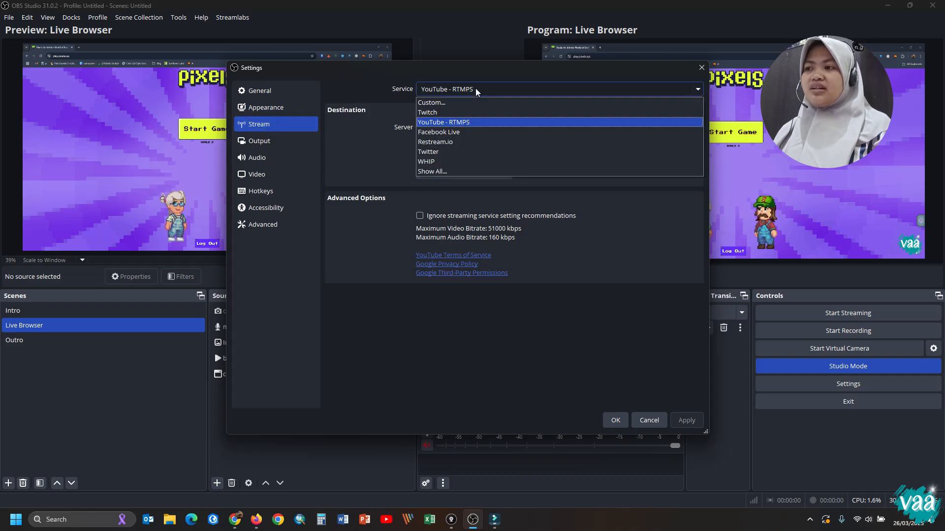
pyautogui.click(476, 89)
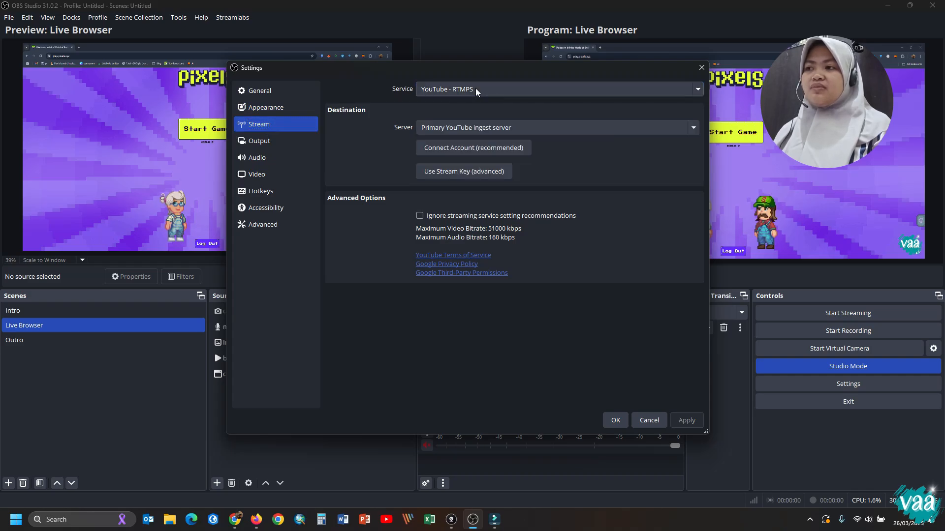
pyautogui.click(463, 171)
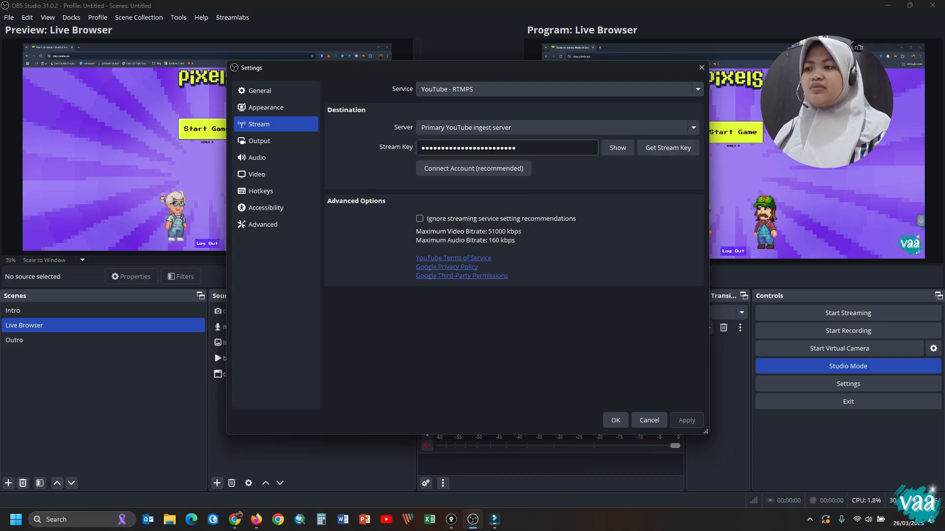
# - Switch to Firefox, open the live streaming page from YouTube's create options, and decline the page translation
pyautogui.moveTo(240, 526)
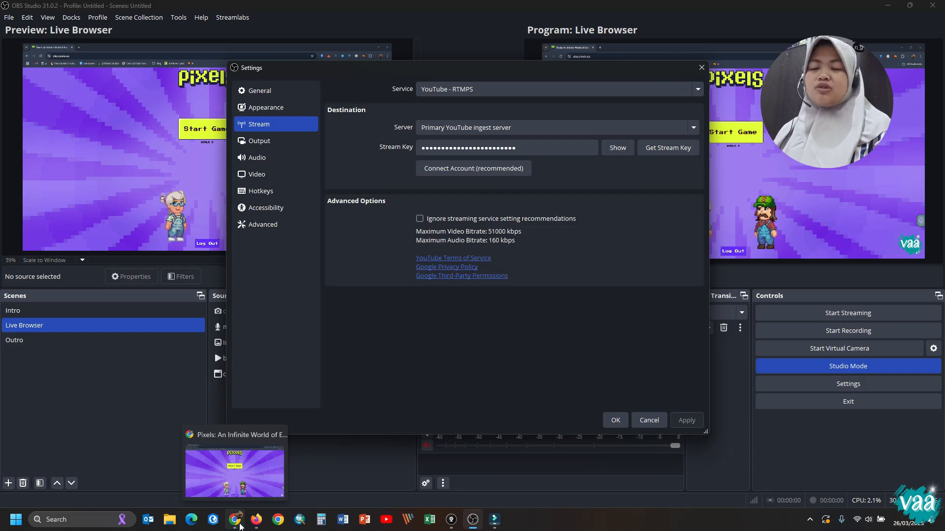
pyautogui.click(257, 523)
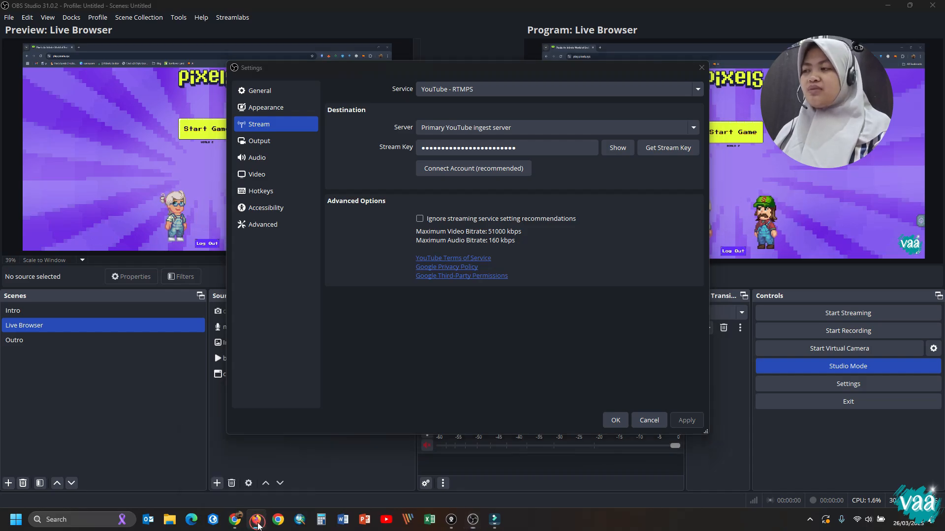
pyautogui.moveTo(265, 467)
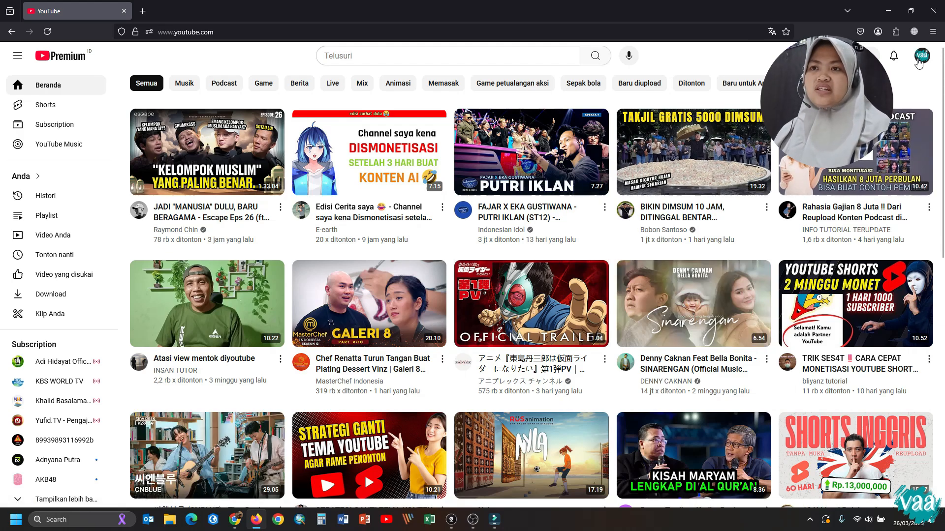
pyautogui.click(856, 56)
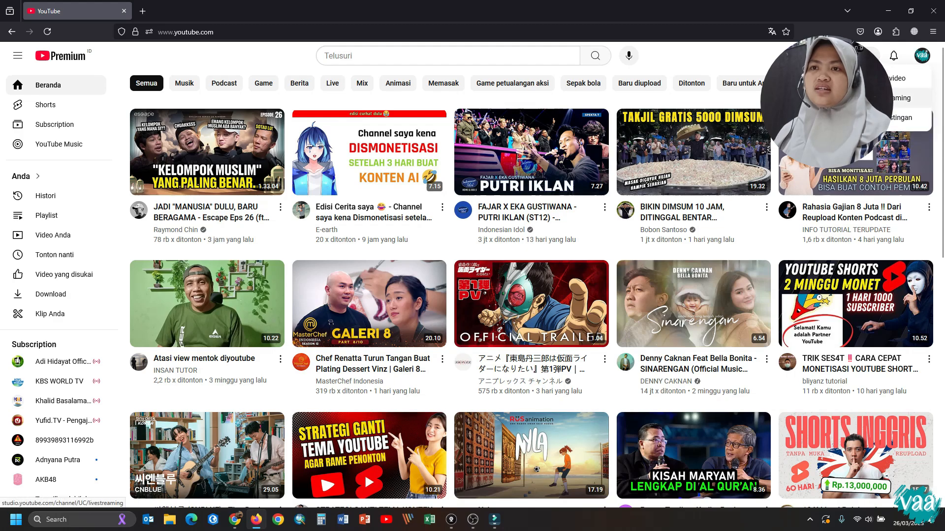
pyautogui.click(876, 98)
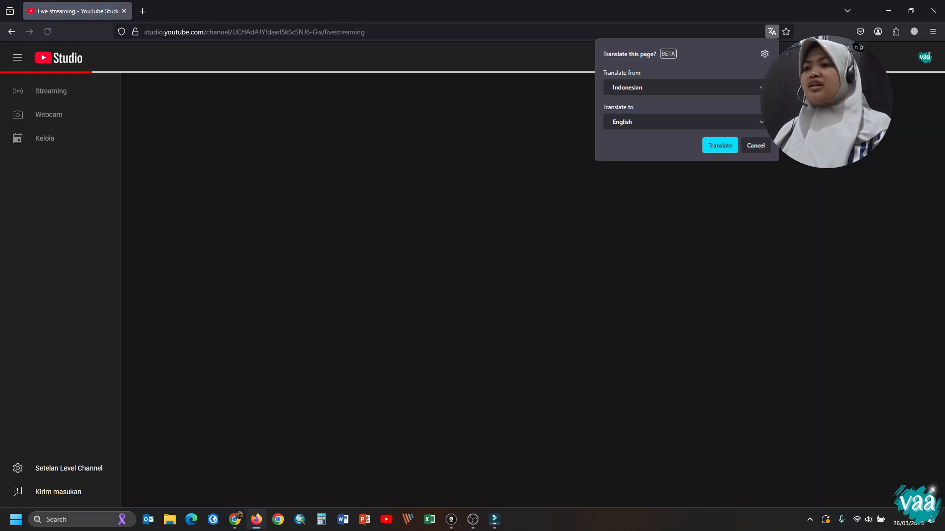
pyautogui.click(763, 144)
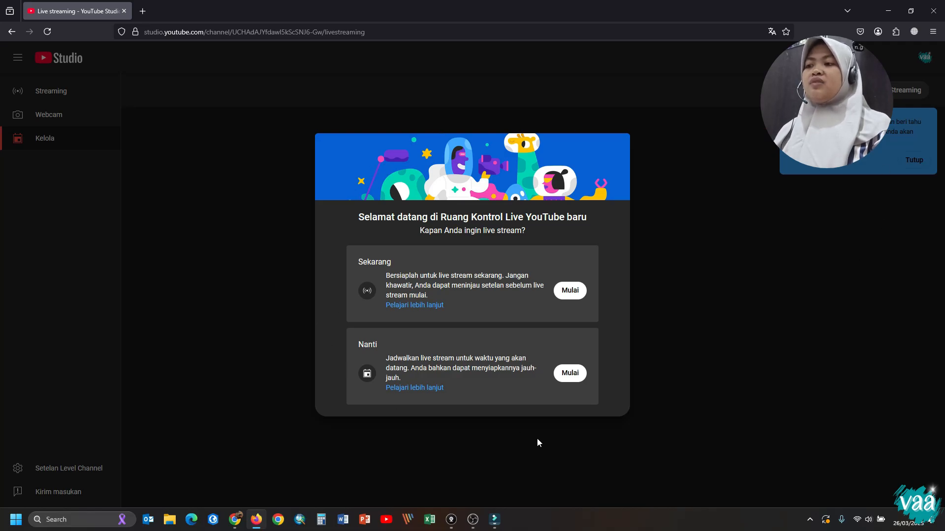
# - Try to start a webcam live stream now, allowing and remembering access to Integrated Camera and Microphone (Realtek(R) Audio)
pyautogui.click(570, 290)
pyautogui.click(572, 271)
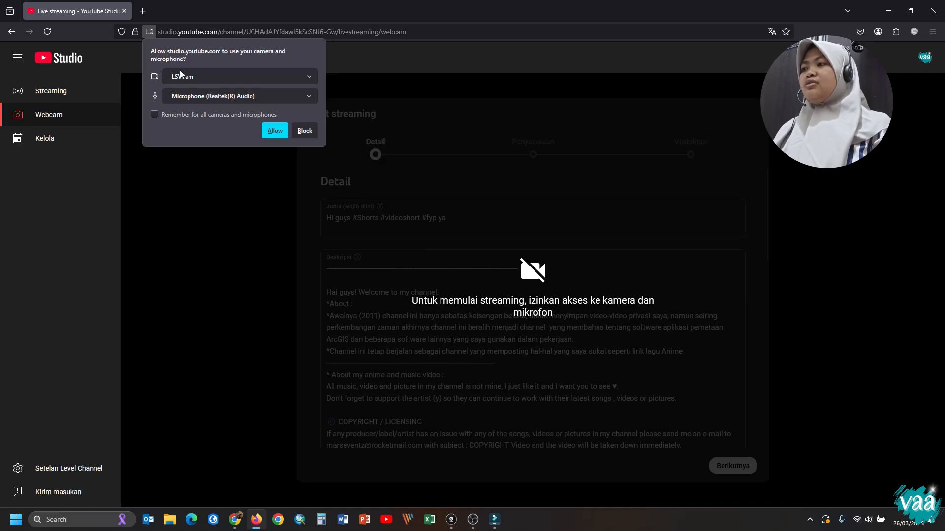
pyautogui.click(189, 78)
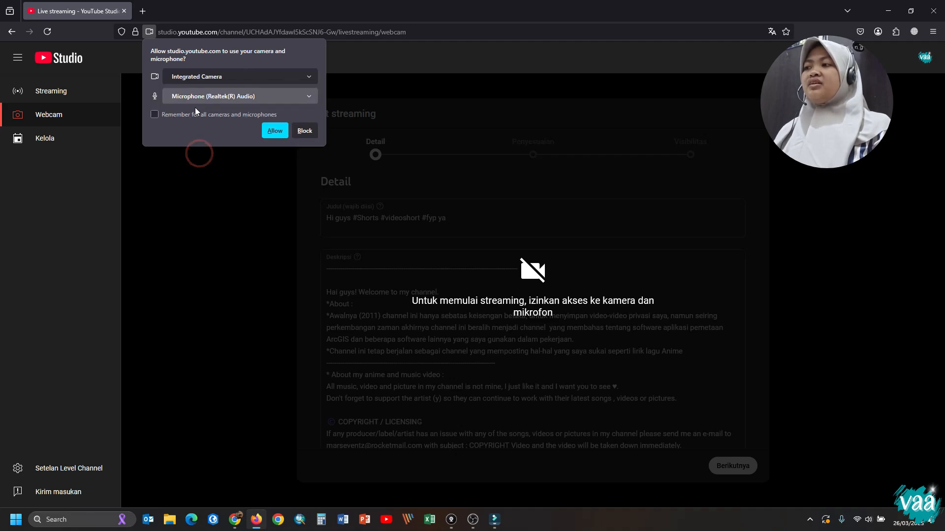
pyautogui.click(263, 114)
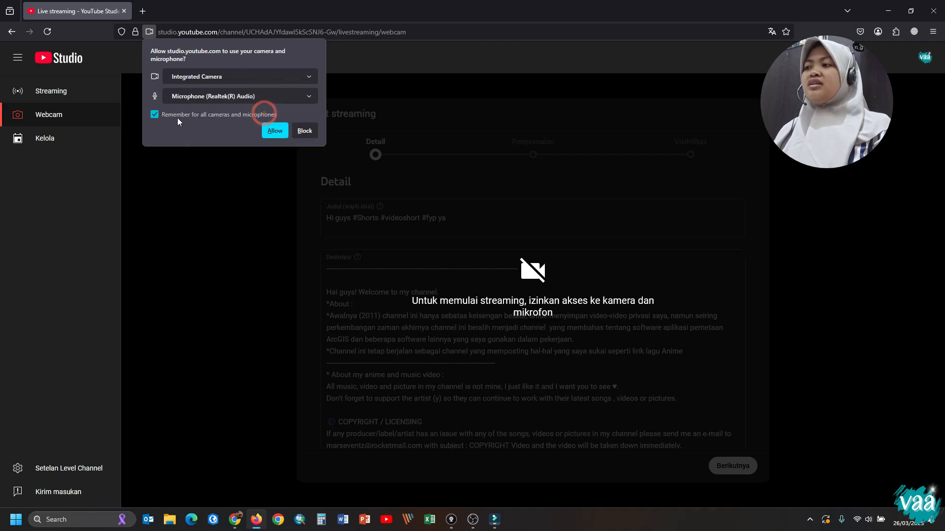
pyautogui.click(275, 131)
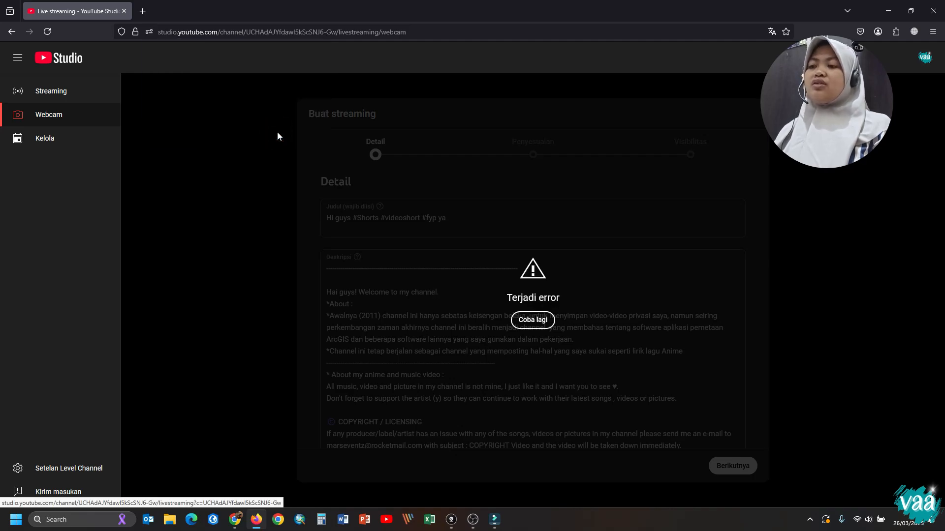
pyautogui.click(532, 322)
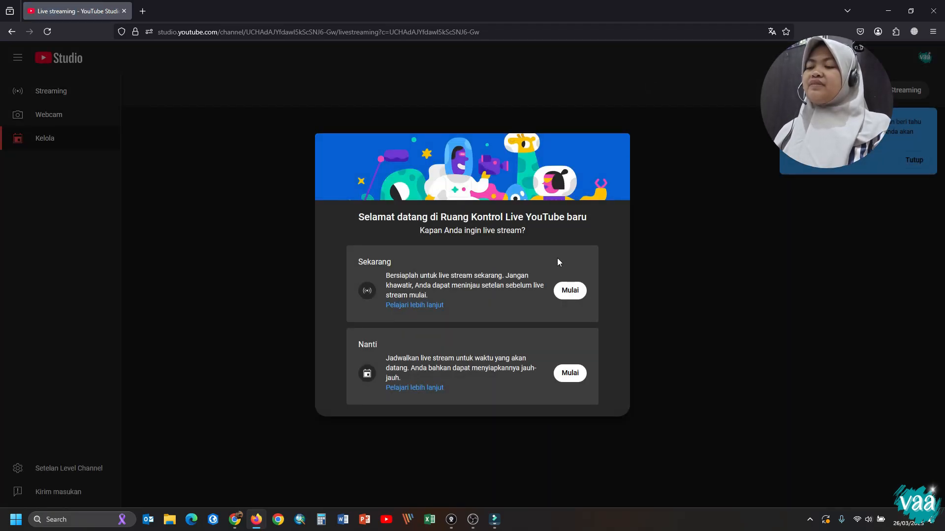
pyautogui.click(929, 9)
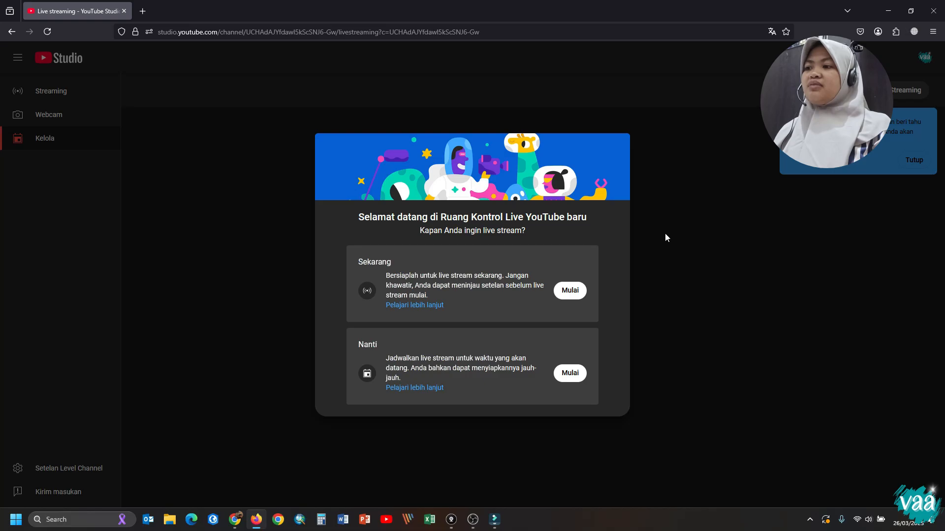
# - Start an immediate live stream through streaming software, decline saving the password, and dismiss the stream dashboard tip
pyautogui.click(570, 291)
pyautogui.click(571, 283)
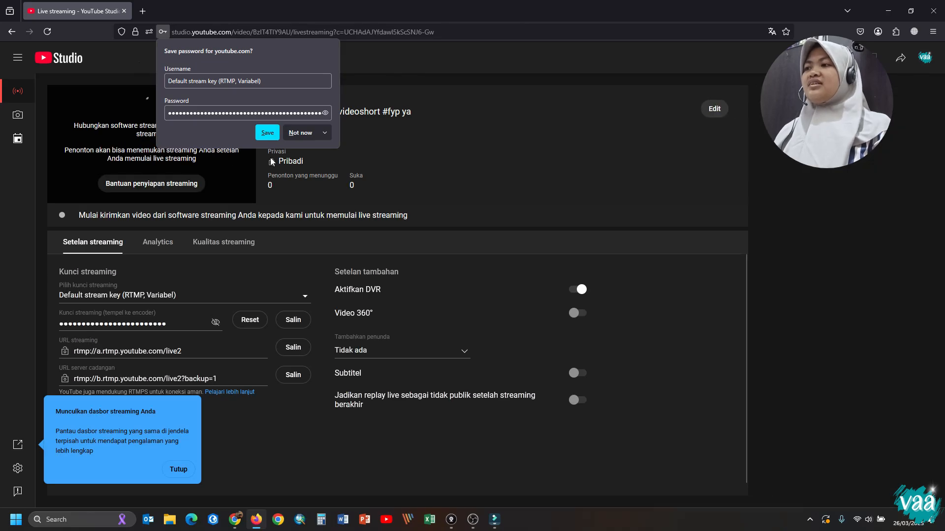
pyautogui.click(301, 133)
pyautogui.click(687, 168)
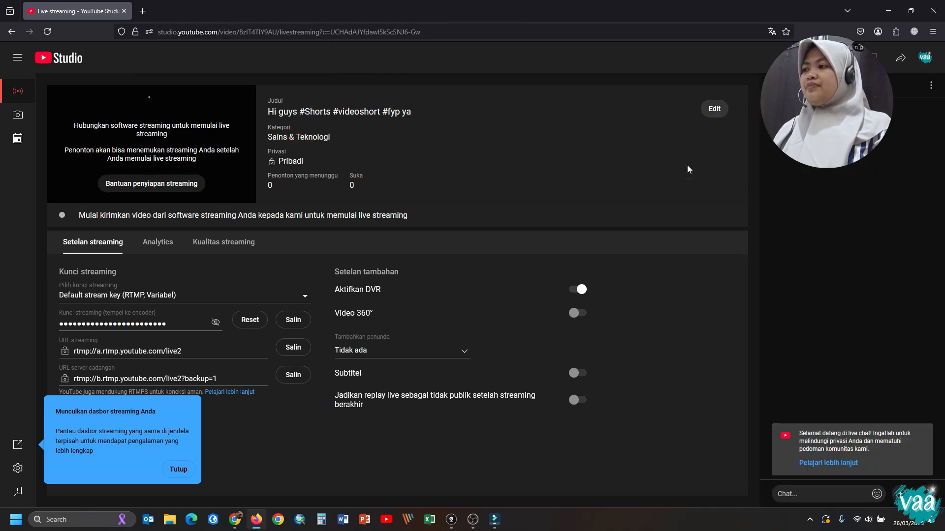
pyautogui.click(178, 469)
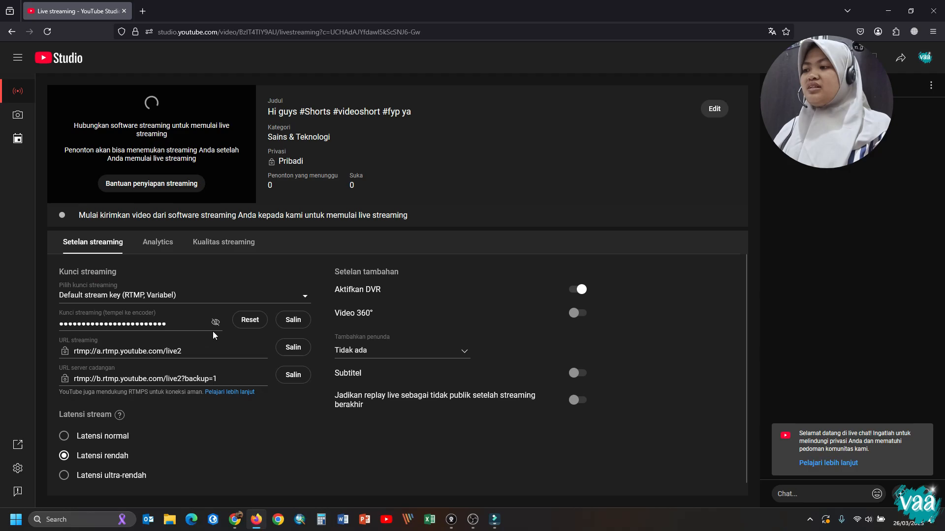
# - Examine the stream key choices in the stream settings, keeping Default stream key (RTMP, Variabel)
pyautogui.click(206, 289)
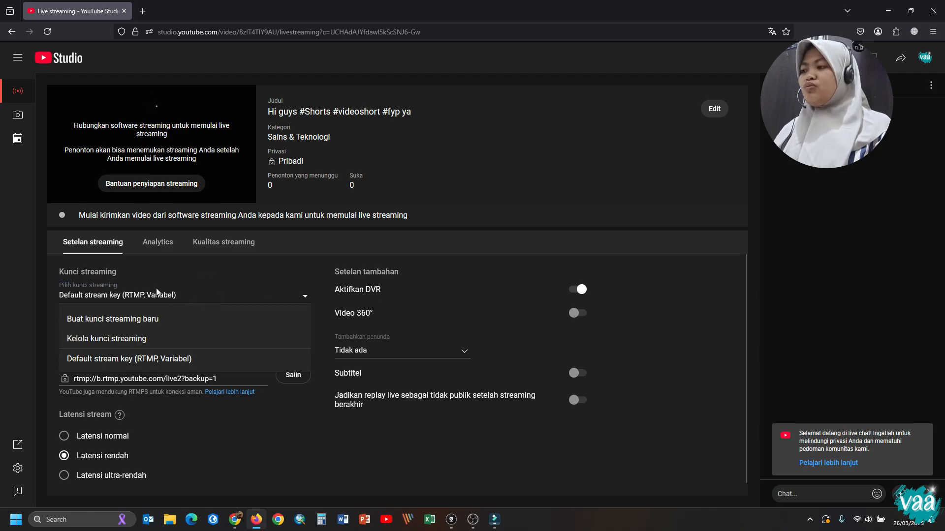
pyautogui.click(160, 285)
pyautogui.click(141, 294)
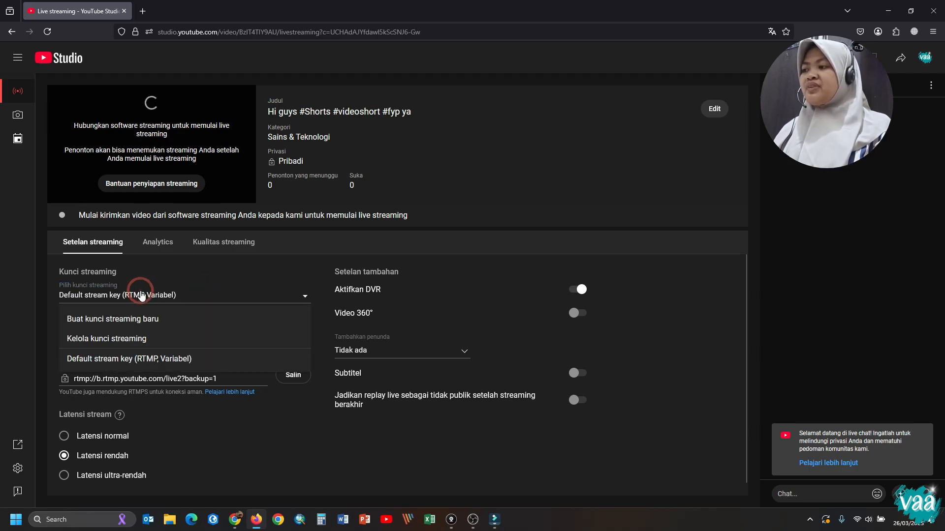
pyautogui.click(99, 285)
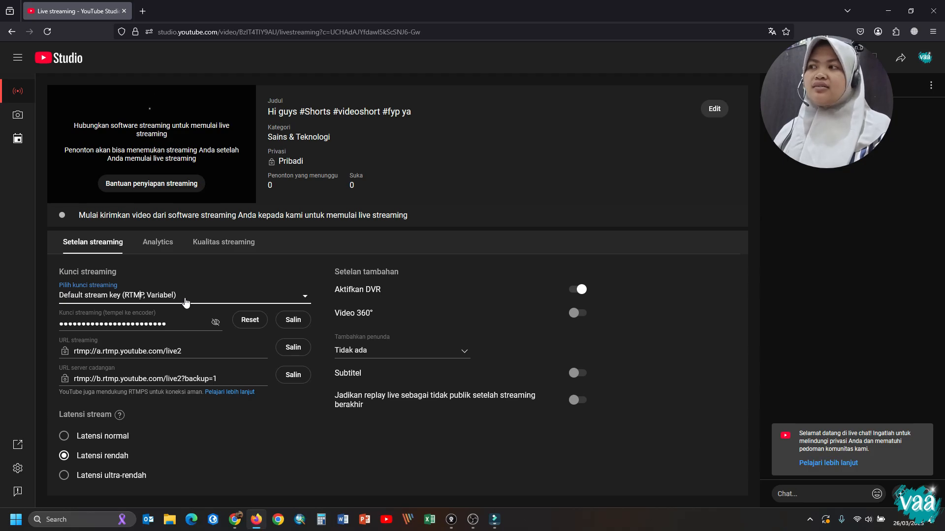
# - Search the web for speedtest in a new tab and open the Speedtest by Ookla site
pyautogui.click(143, 17)
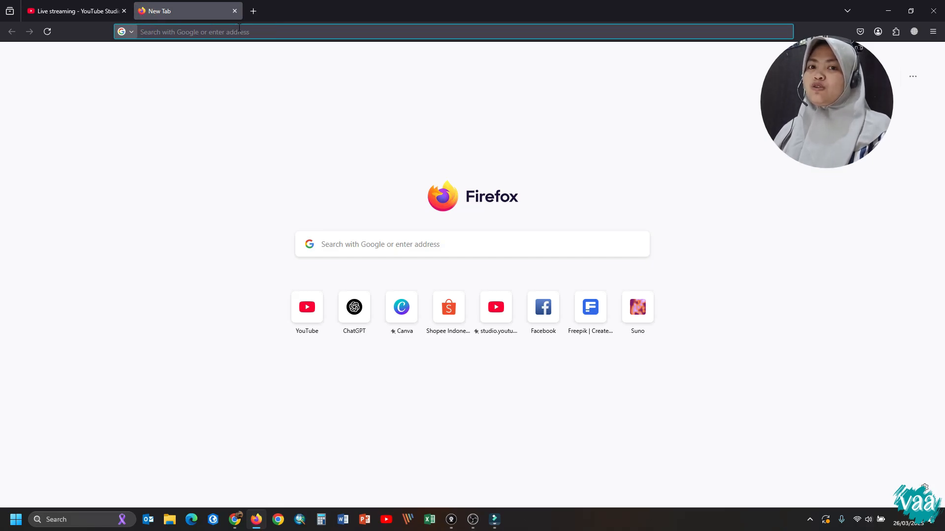
pyautogui.write('spedd')
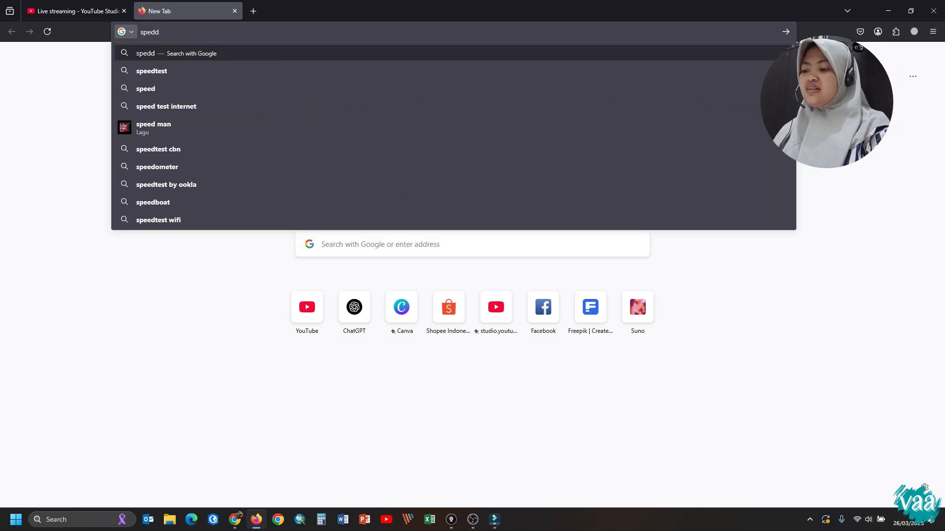
pyautogui.press('BackSpace')
pyautogui.write('test')
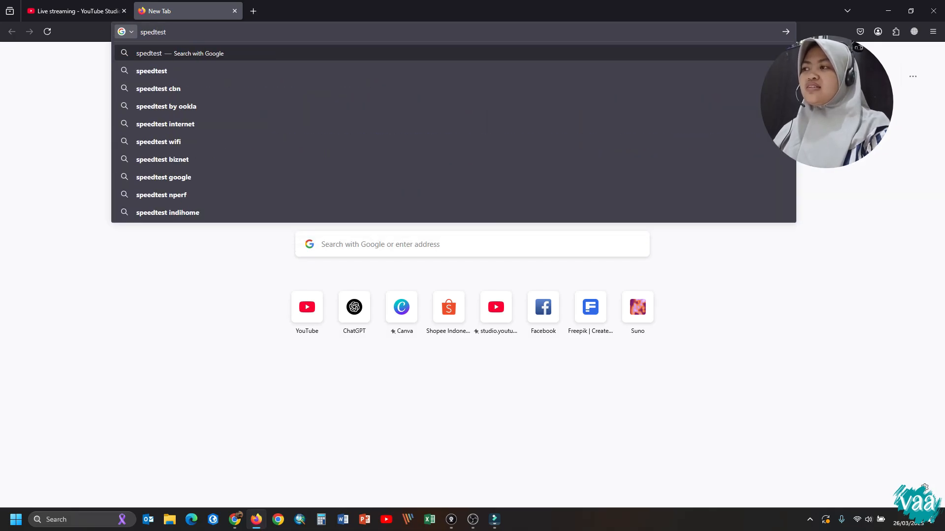
pyautogui.press('Return')
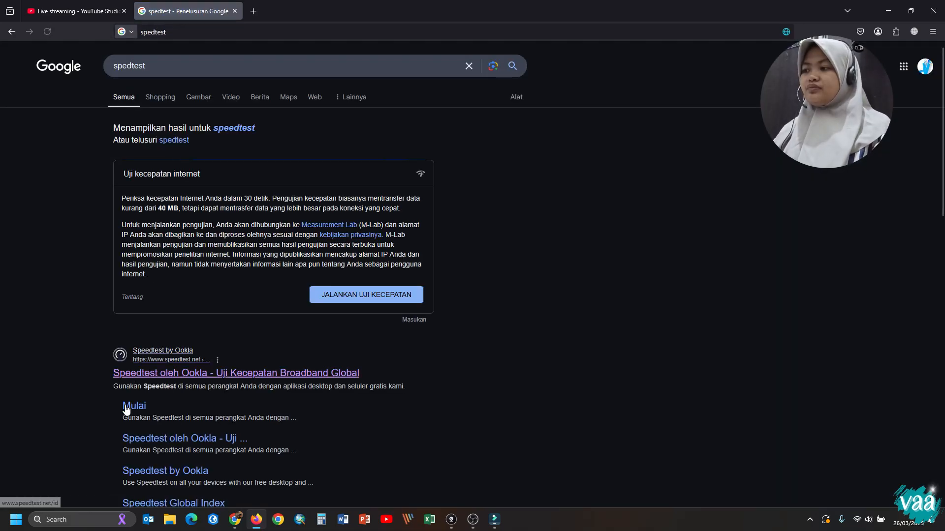
pyautogui.click(154, 374)
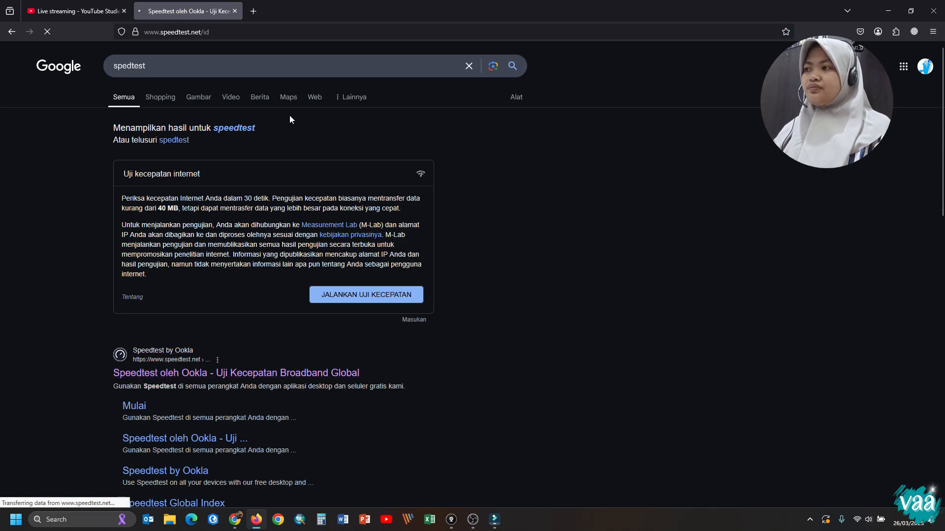
pyautogui.click(755, 145)
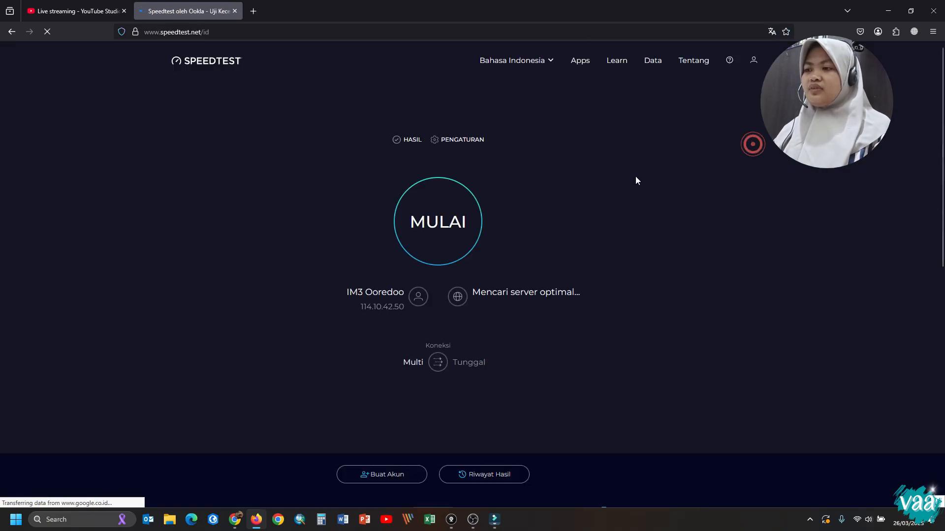
# - Run the internet speed test, allowing speedtest.net to access the location
pyautogui.click(426, 217)
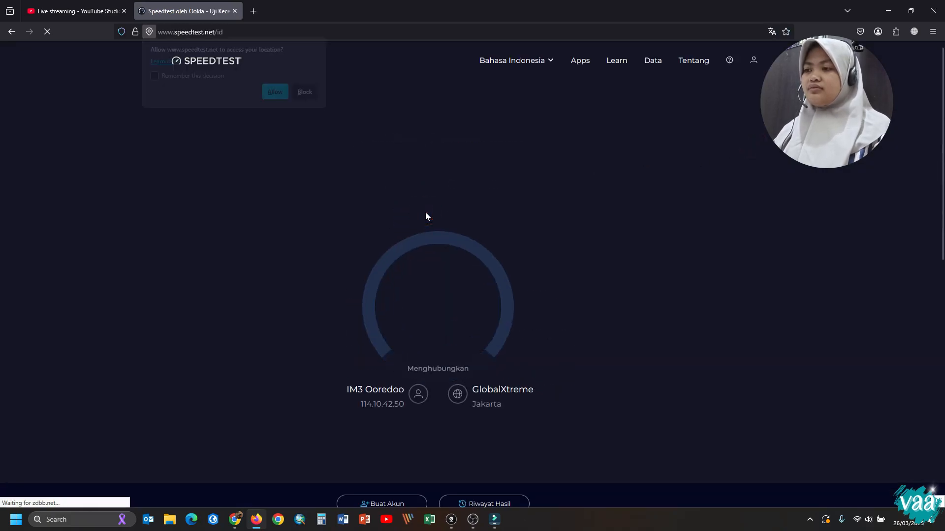
pyautogui.click(275, 93)
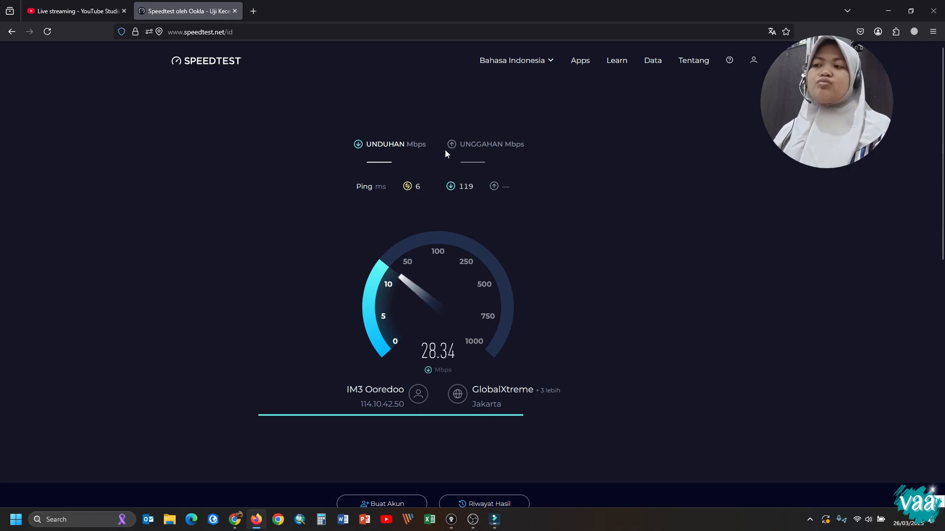
pyautogui.click(396, 176)
pyautogui.click(506, 167)
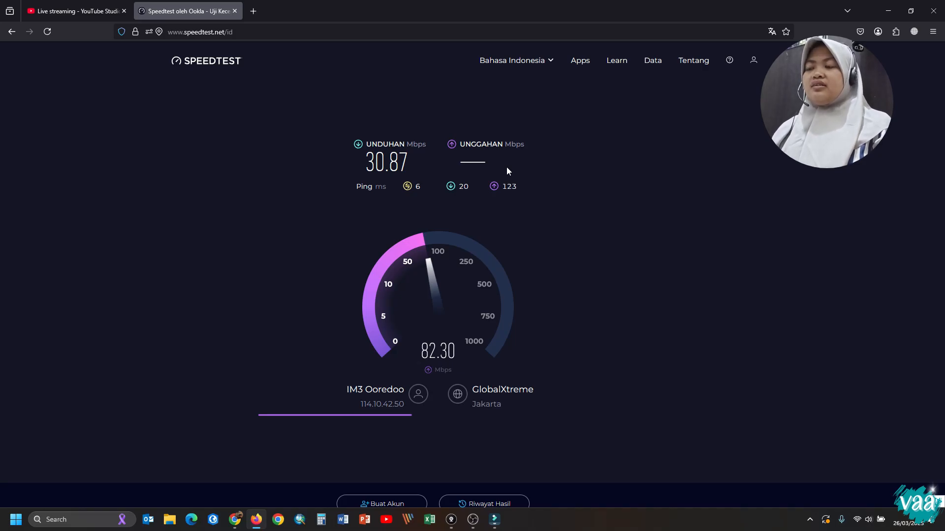
# - Show the stream key choices on the YouTube live streaming page and examine the upload speed in the Speedtest result
pyautogui.click(88, 12)
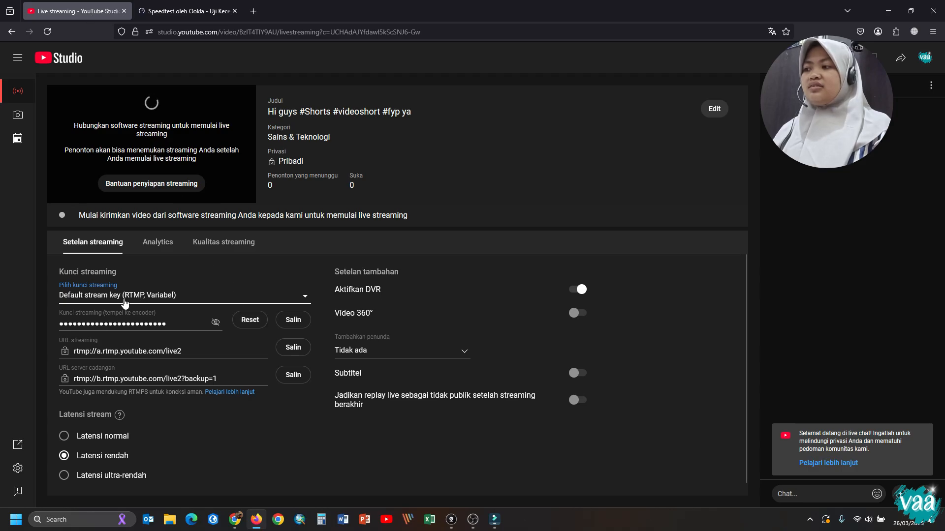
pyautogui.click(124, 300)
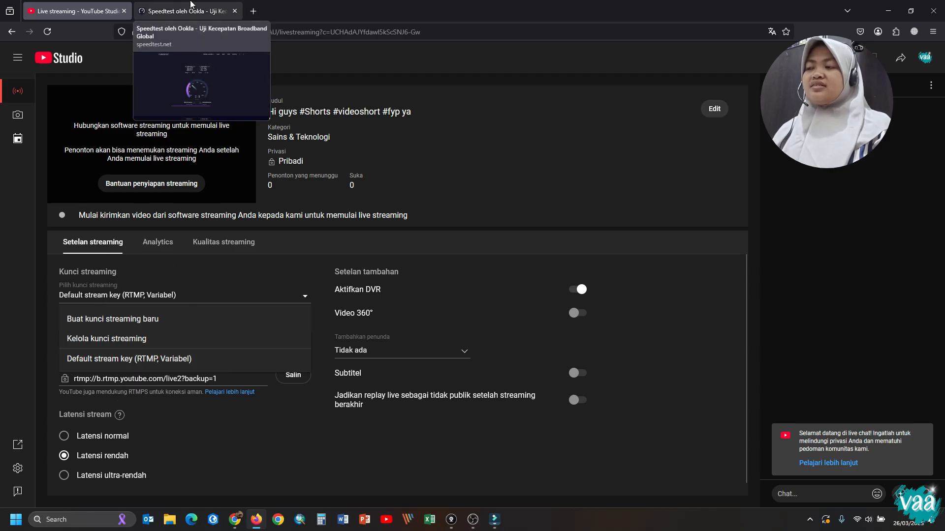
pyautogui.click(191, 3)
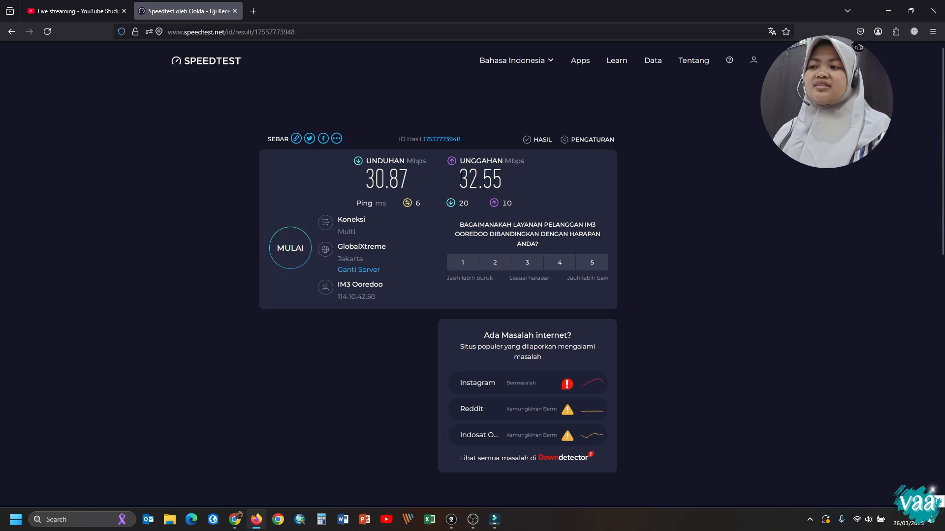
pyautogui.doubleClick(460, 178)
pyautogui.click(538, 175)
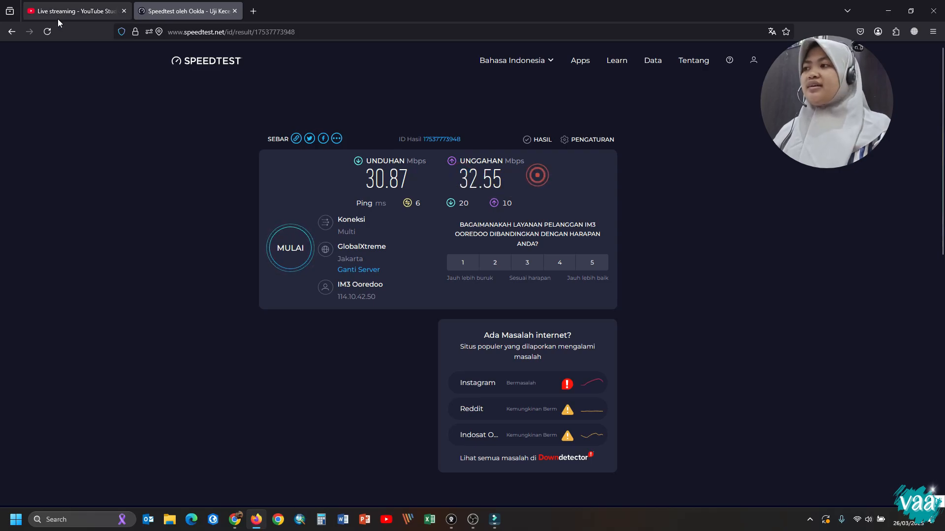
# - Begin a new YouTube stream key named live game, keeping the RTMP (Default) protocol and enabling manual resolution settings
pyautogui.click(56, 12)
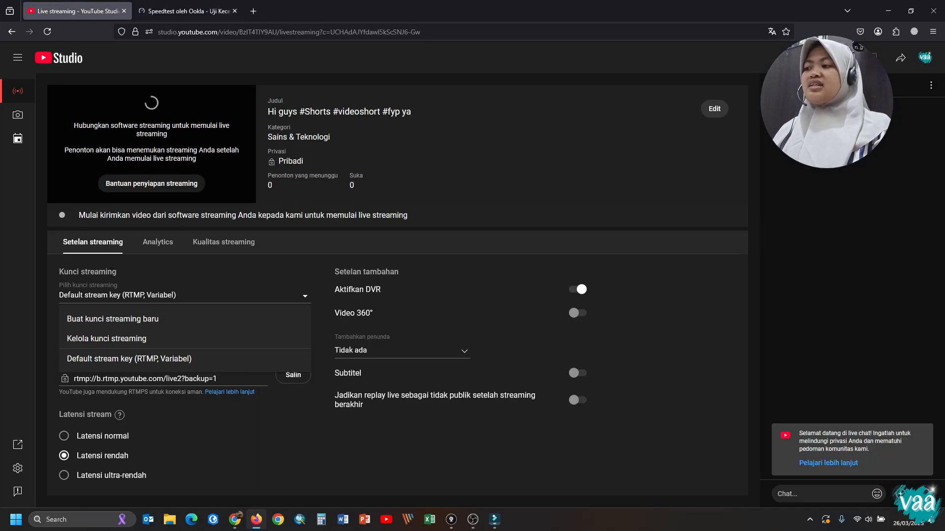
pyautogui.click(123, 319)
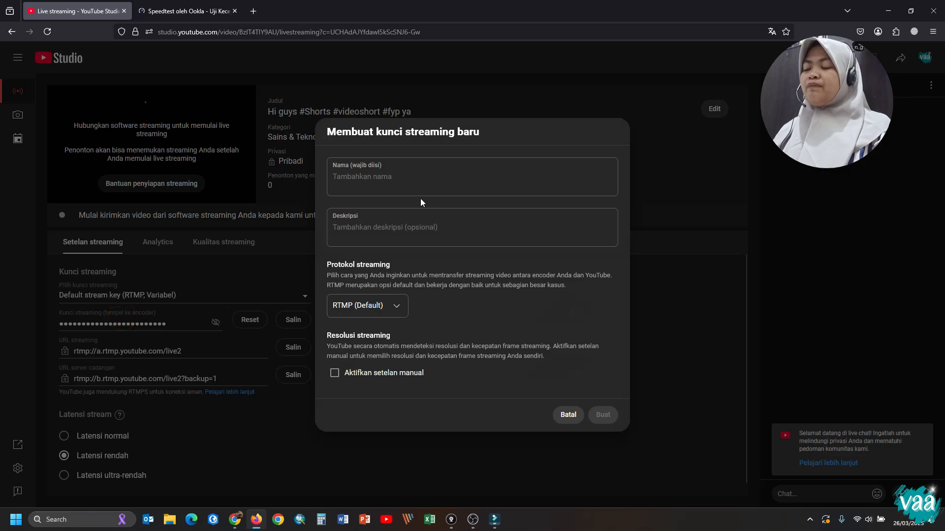
pyautogui.click(420, 173)
pyautogui.write('live')
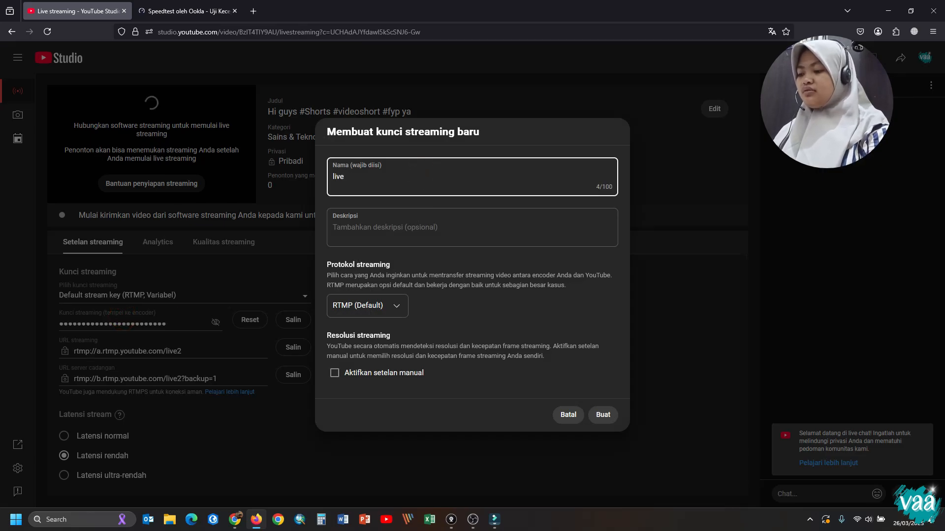
pyautogui.write(' game')
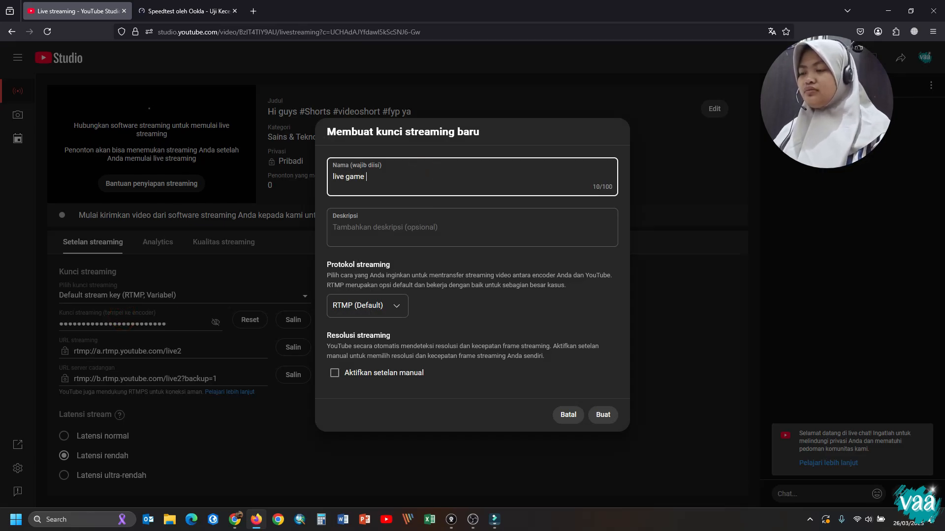
pyautogui.click(402, 307)
pyautogui.click(402, 307)
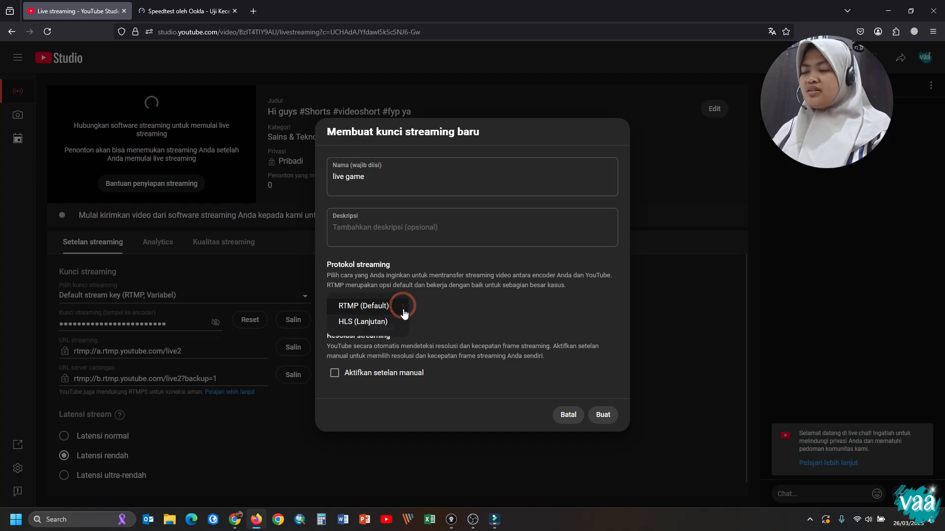
pyautogui.click(436, 300)
pyautogui.click(404, 377)
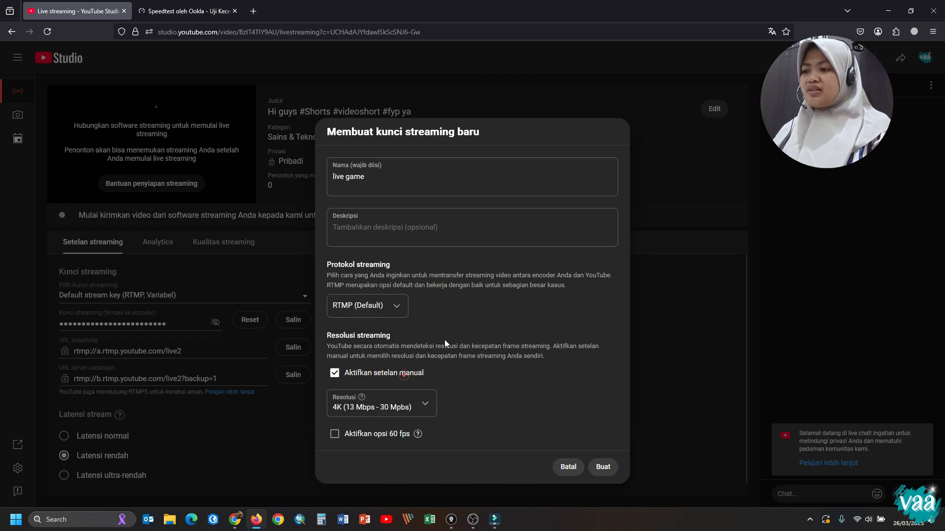
# - Check the upload speed in the Speedtest result and return to the new stream key form
pyautogui.click(187, 11)
pyautogui.moveTo(458, 175); pyautogui.dragTo(479, 186)
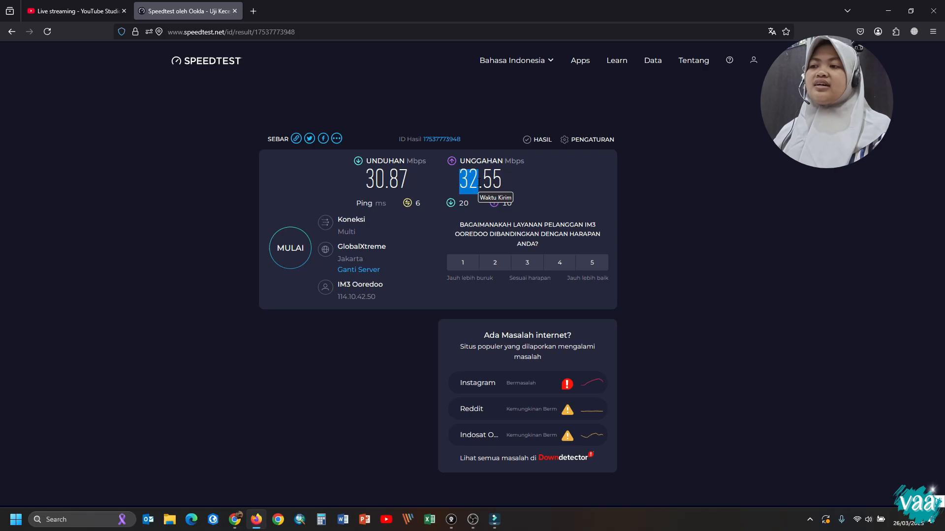
pyautogui.moveTo(479, 182)
pyautogui.mouseDown()
pyautogui.moveTo(459, 179)
pyautogui.moveTo(481, 176)
pyautogui.mouseUp()
pyautogui.click(462, 180)
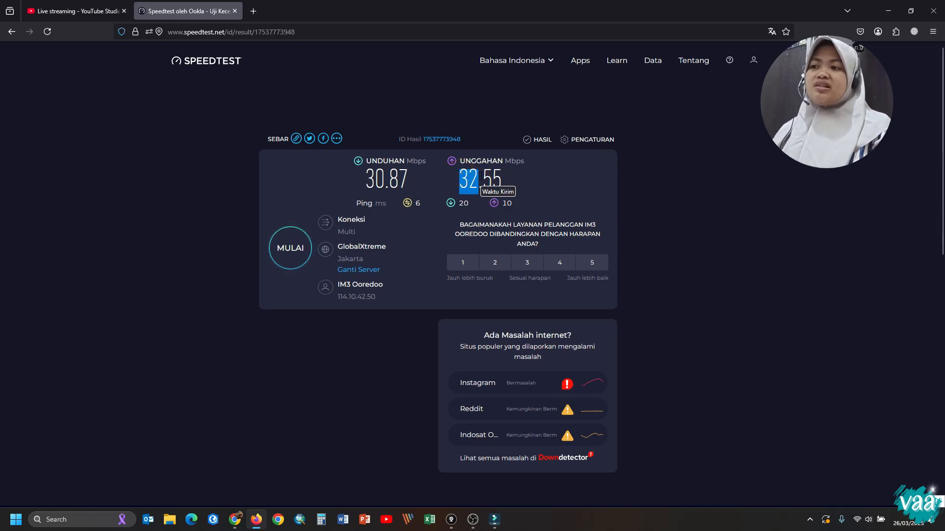
pyautogui.click(77, 11)
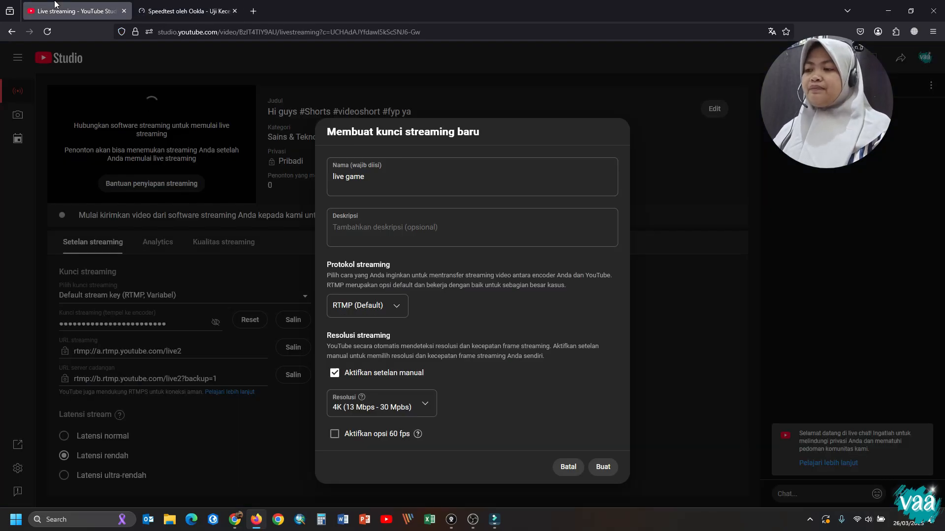
# - Set the new stream key's resolution to 720p (1500 Kbps - 4000 Kbps)
pyautogui.click(417, 403)
pyautogui.click(495, 380)
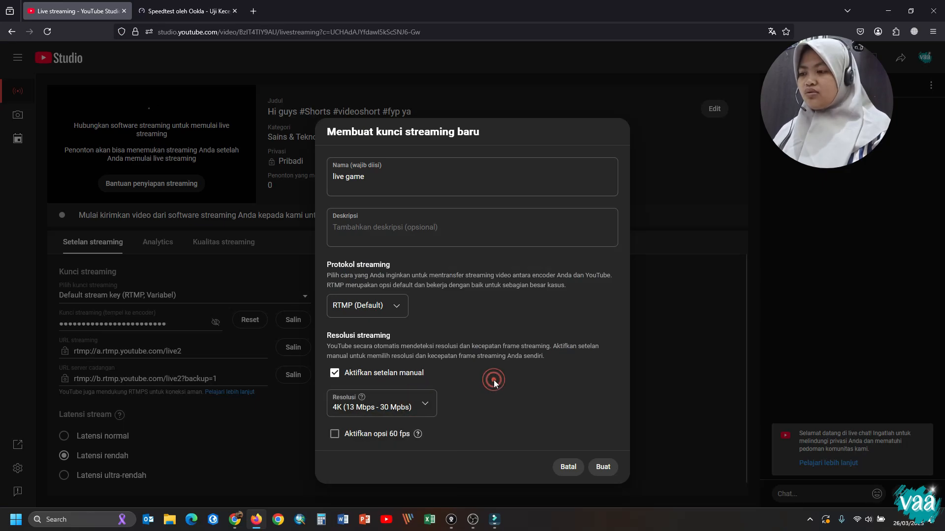
pyautogui.click(426, 406)
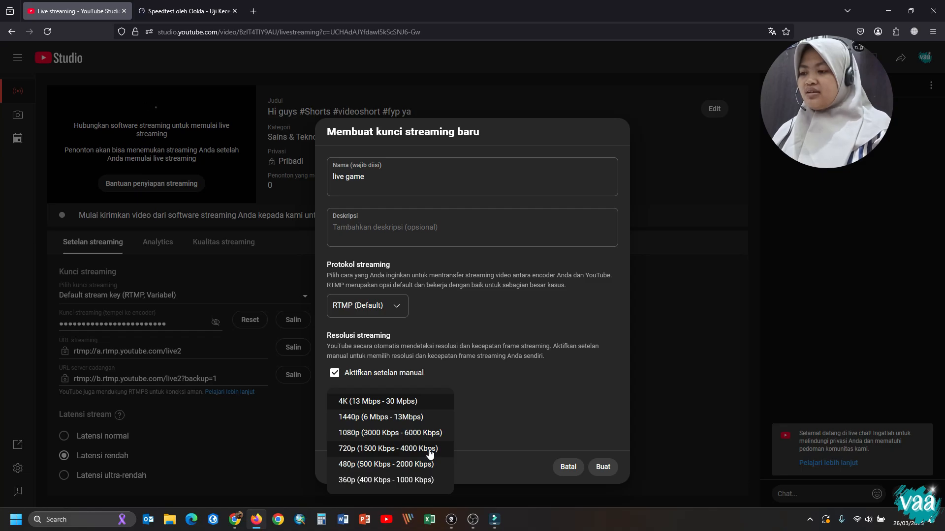
pyautogui.click(354, 449)
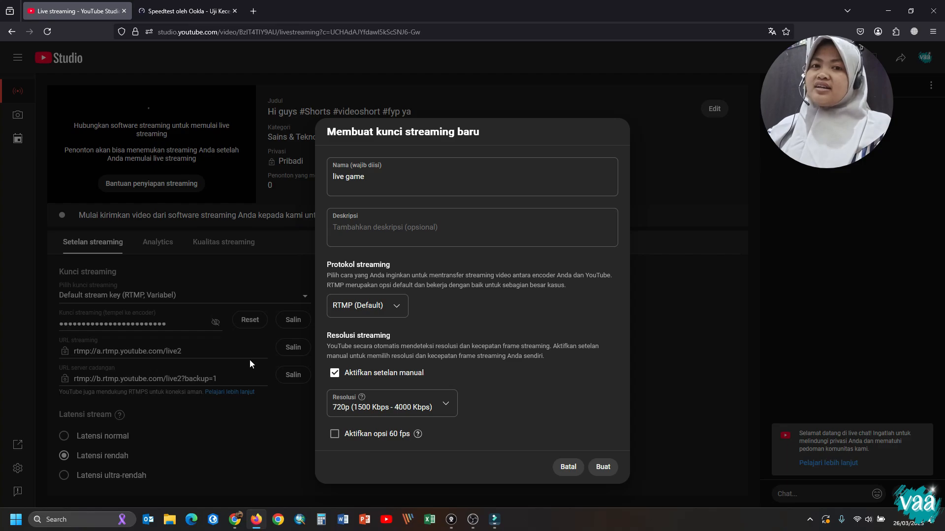
# - Compare the Speedtest result with the bitrates of the stream key's resolution options, keeping 720p
pyautogui.click(172, 15)
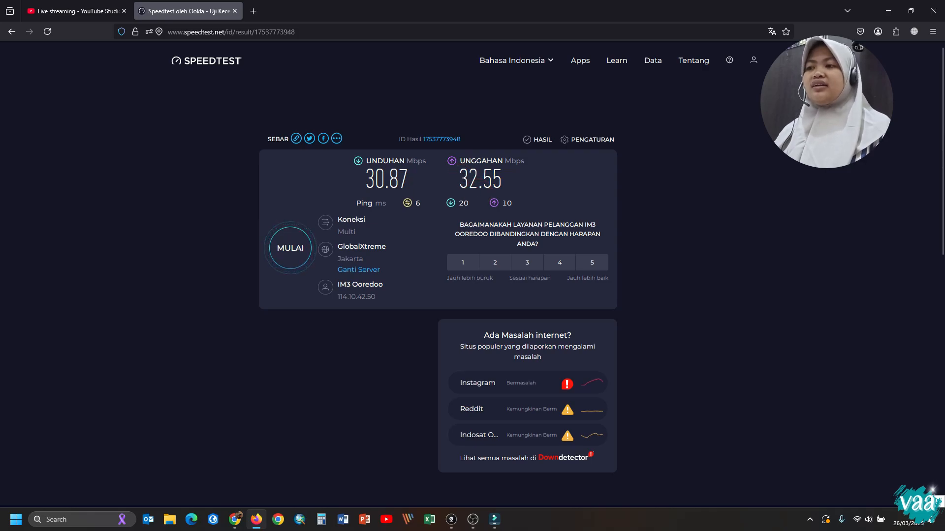
pyautogui.click(88, 6)
pyautogui.click(443, 408)
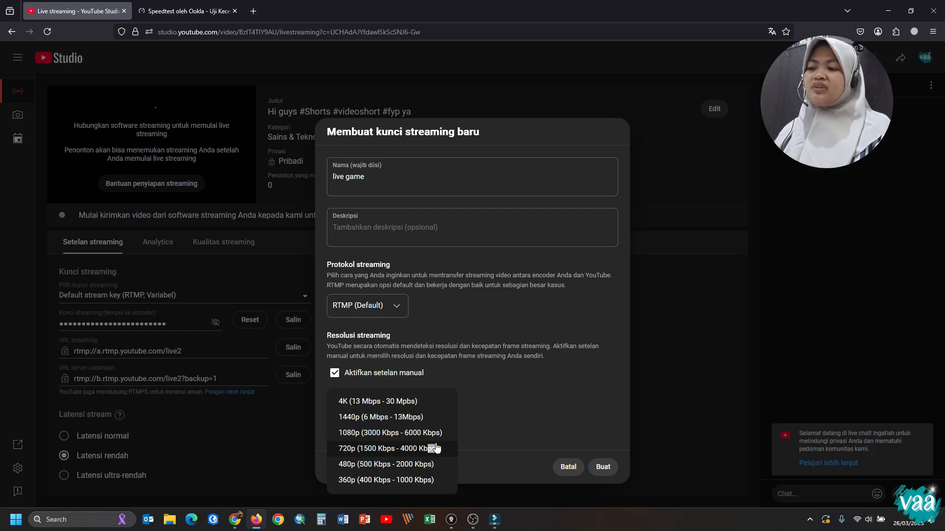
pyautogui.click(437, 448)
# - Set the stream key's resolution to 1080p (3000 Kbps - 6000 Kbps) and create the key
pyautogui.click(446, 409)
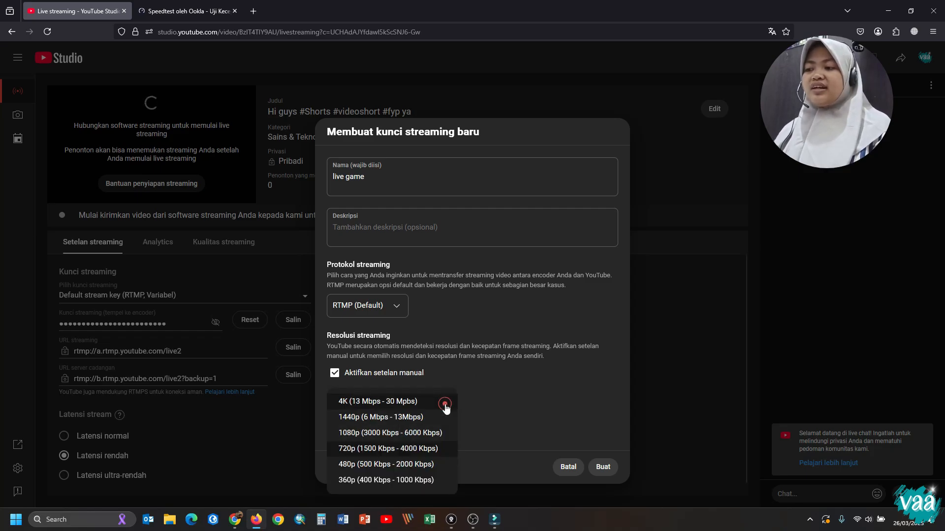
pyautogui.click(433, 434)
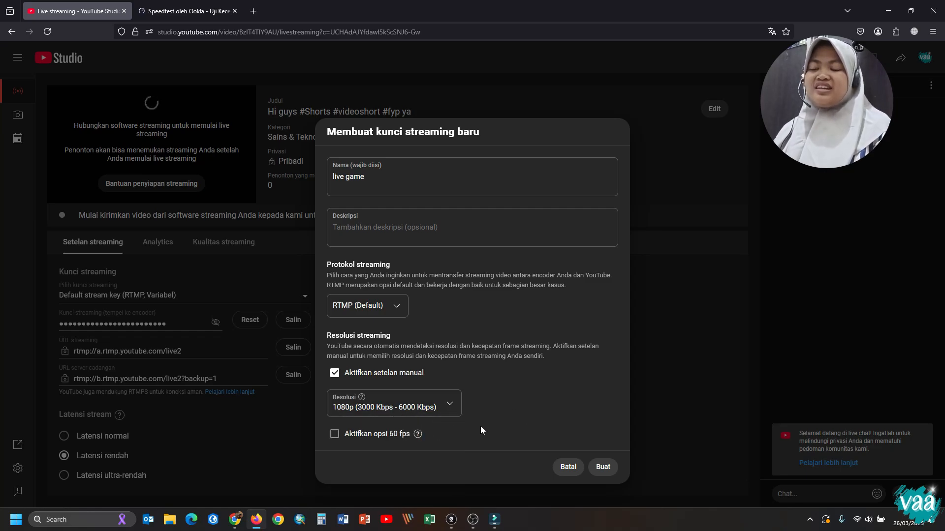
pyautogui.click(454, 409)
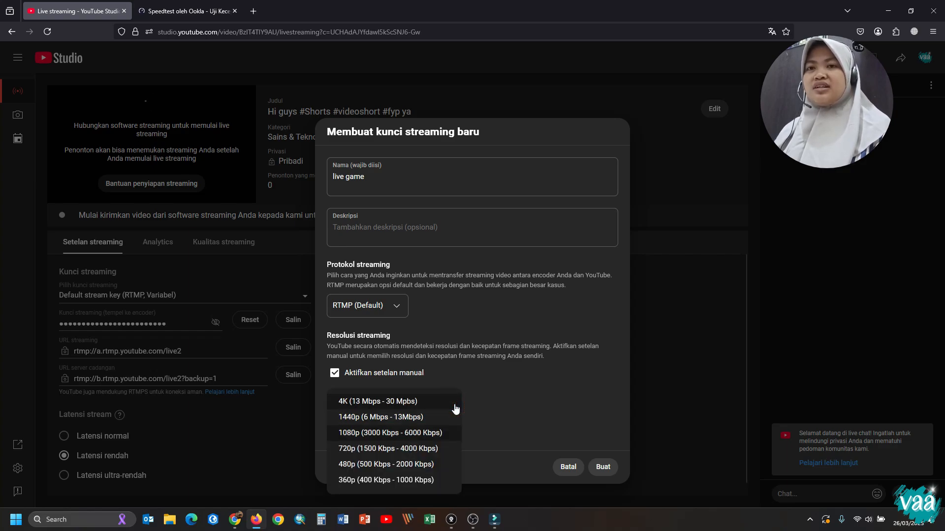
pyautogui.click(441, 433)
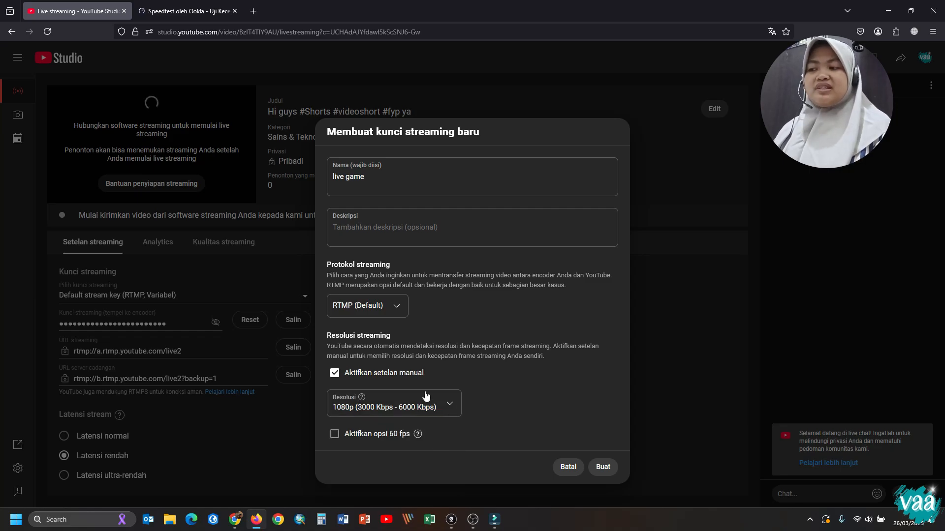
pyautogui.click(598, 469)
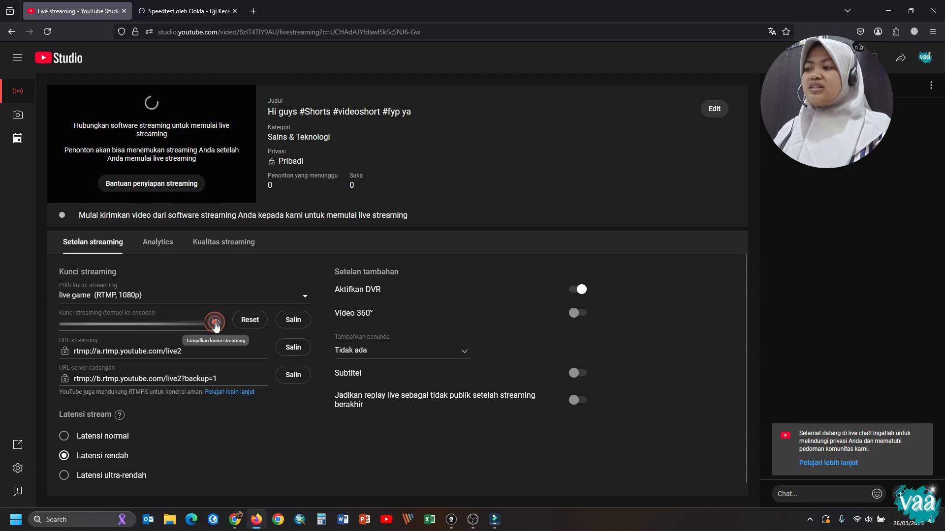
# - Reveal and hide the live game stream key, and copy it to the clipboard
pyautogui.click(216, 323)
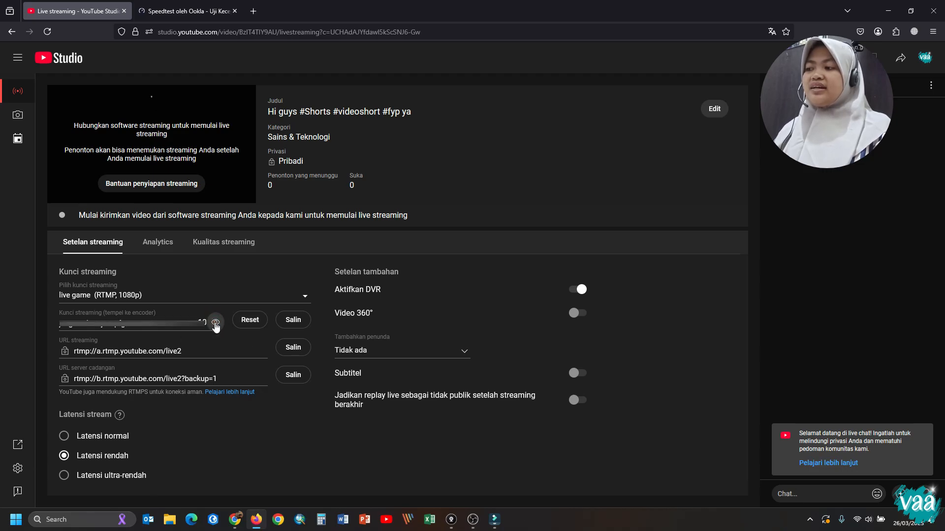
pyautogui.click(216, 323)
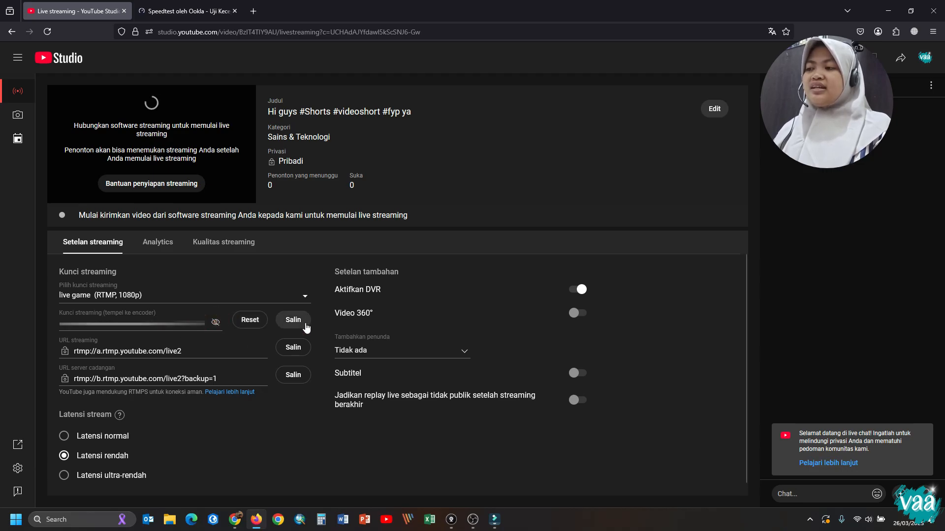
pyautogui.click(294, 321)
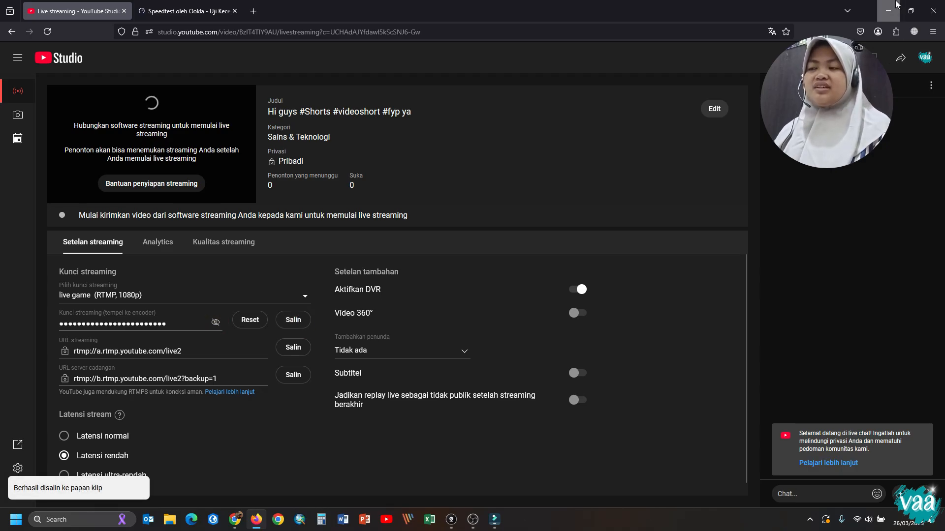
# - Switch to OBS Studio, replace the YouTube stream key with the copied one, and apply the stream settings
pyautogui.click(896, 4)
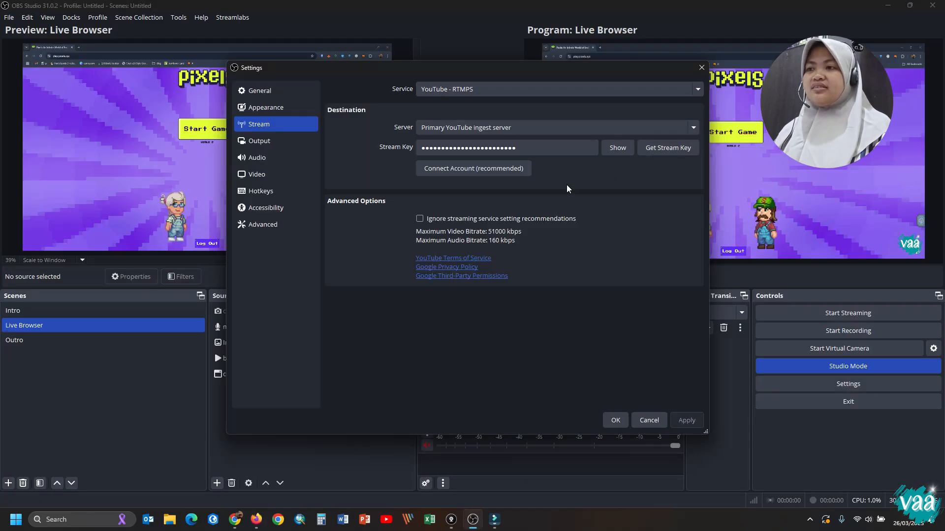
pyautogui.click(532, 148)
pyautogui.hotkey('ctrl', 'a')
pyautogui.hotkey('ctrl', 'v')
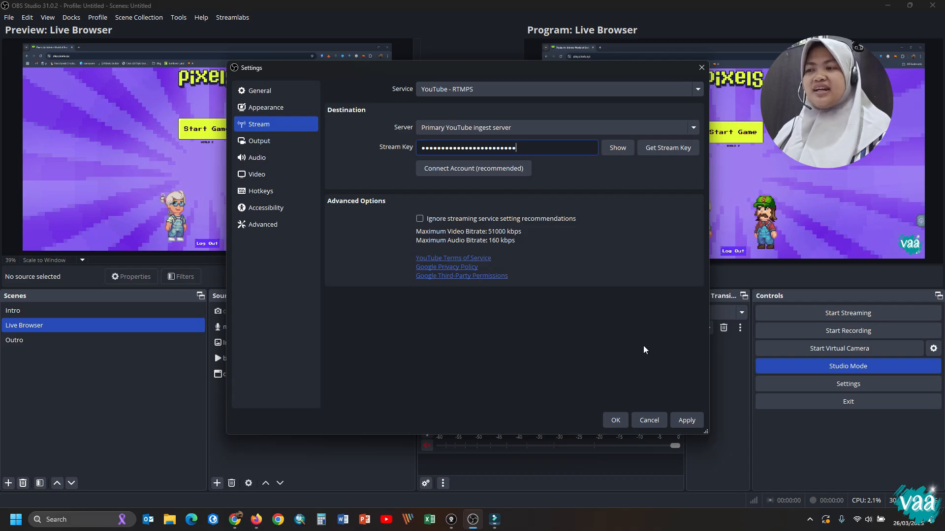
pyautogui.click(274, 143)
pyautogui.click(278, 124)
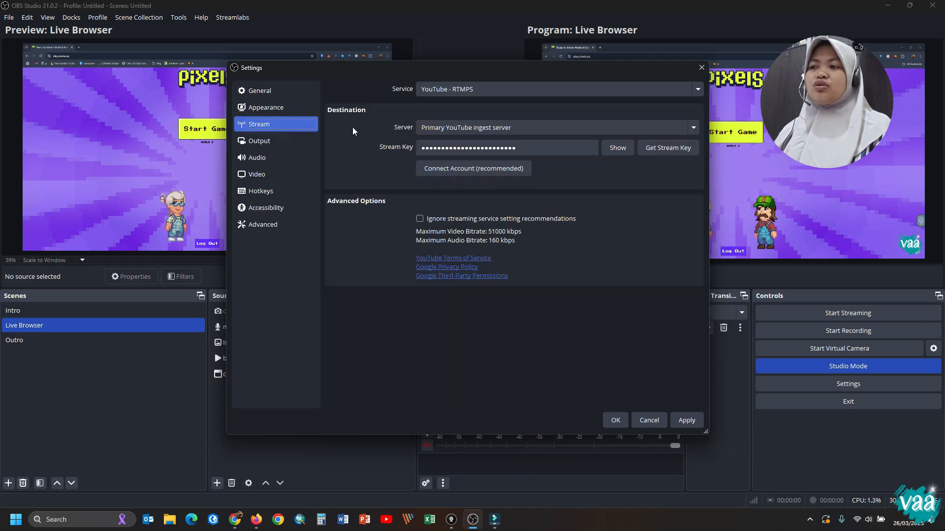
pyautogui.click(687, 421)
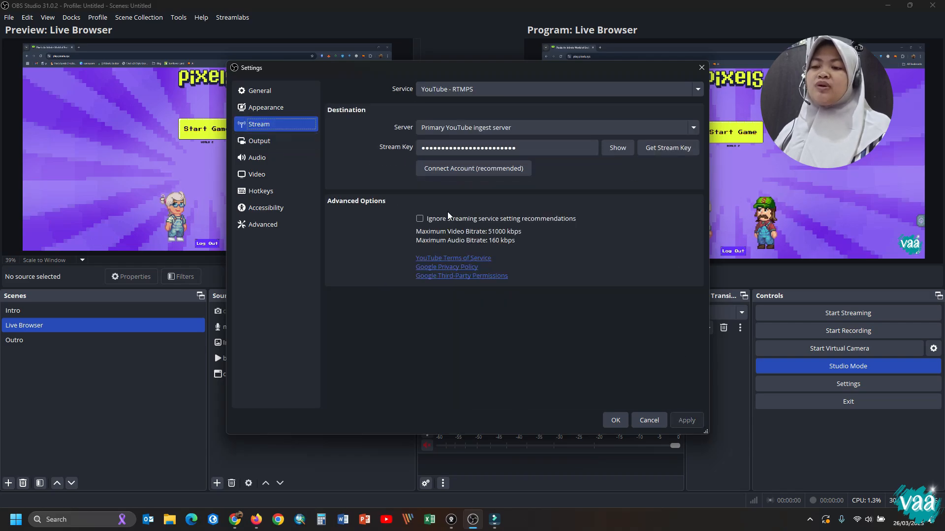
# - Open the streaming output settings and choose NVIDIA NVENC H.264 (Deprecated) as the video encoder
pyautogui.click(293, 142)
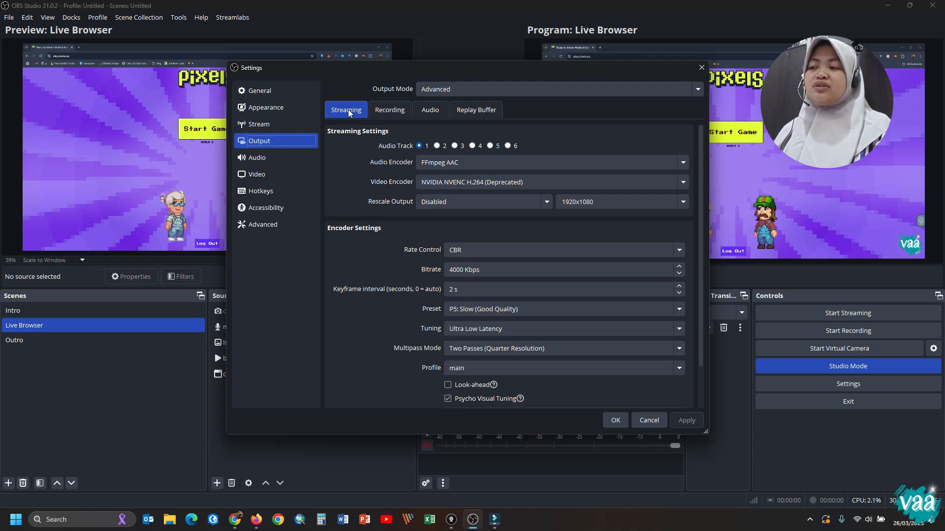
pyautogui.click(389, 111)
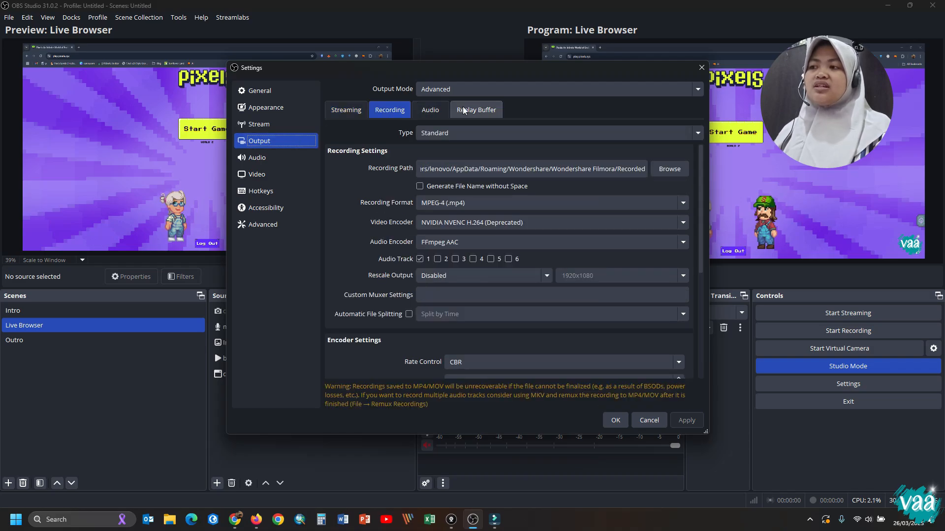
pyautogui.click(463, 111)
pyautogui.click(344, 111)
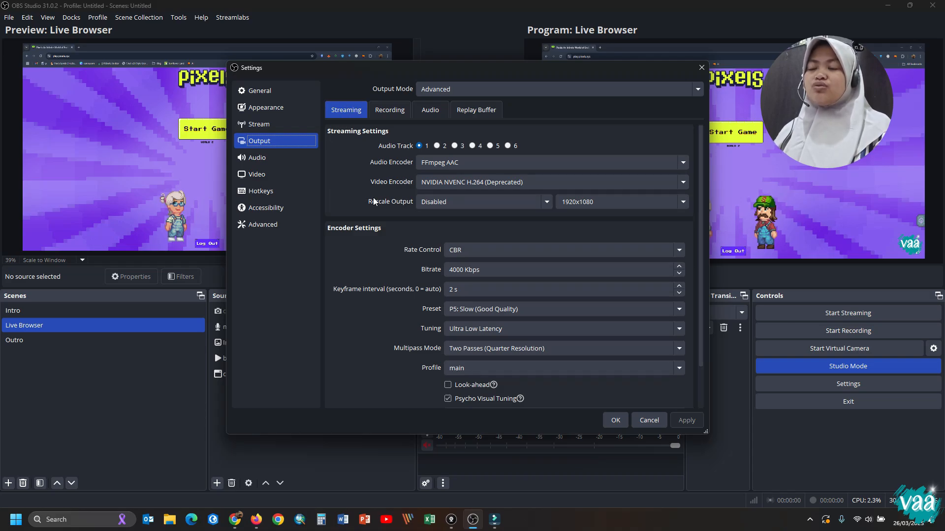
pyautogui.click(541, 183)
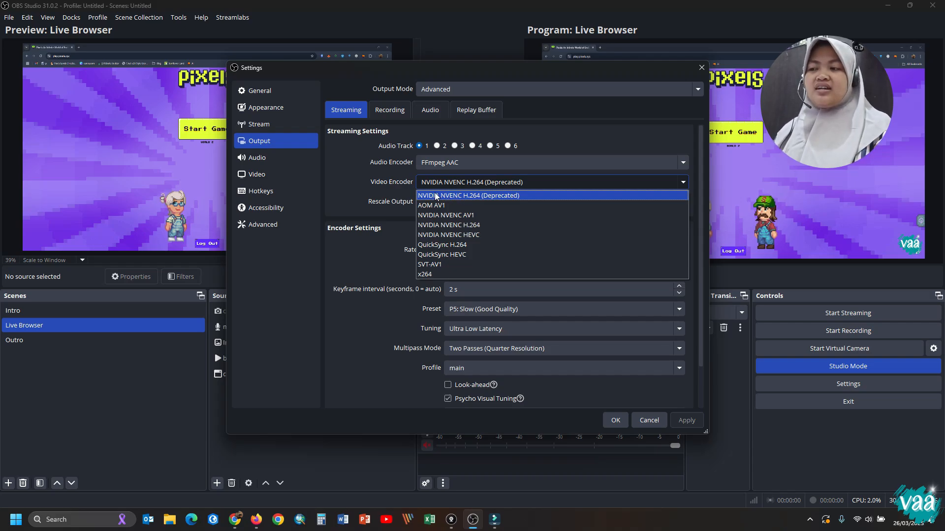
pyautogui.click(477, 195)
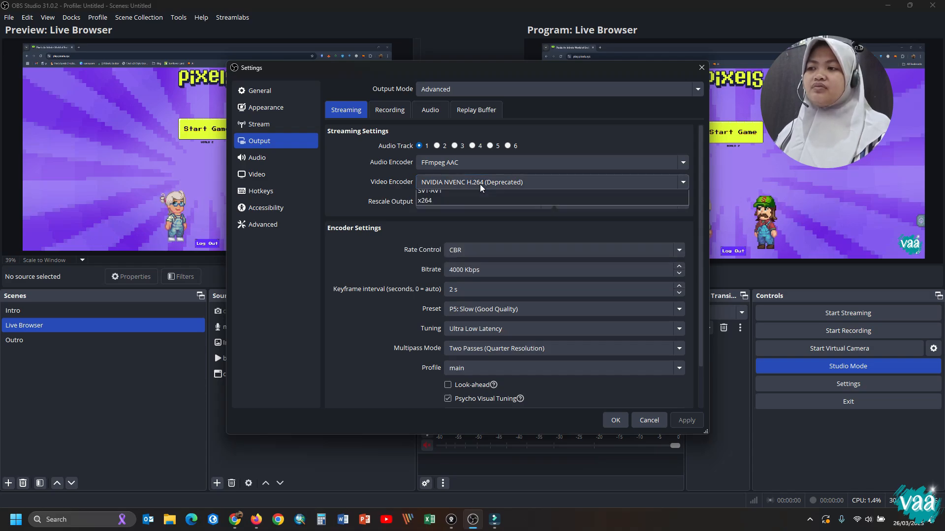
pyautogui.click(479, 183)
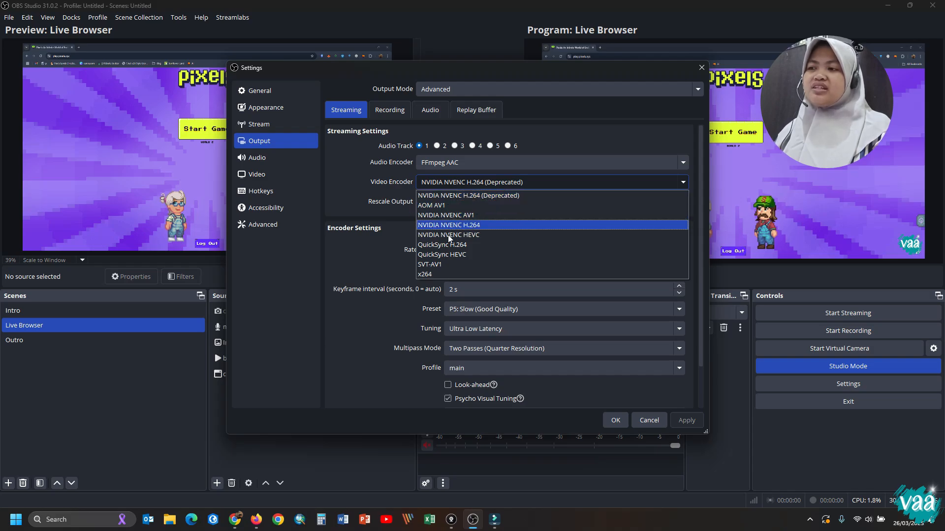
pyautogui.click(465, 195)
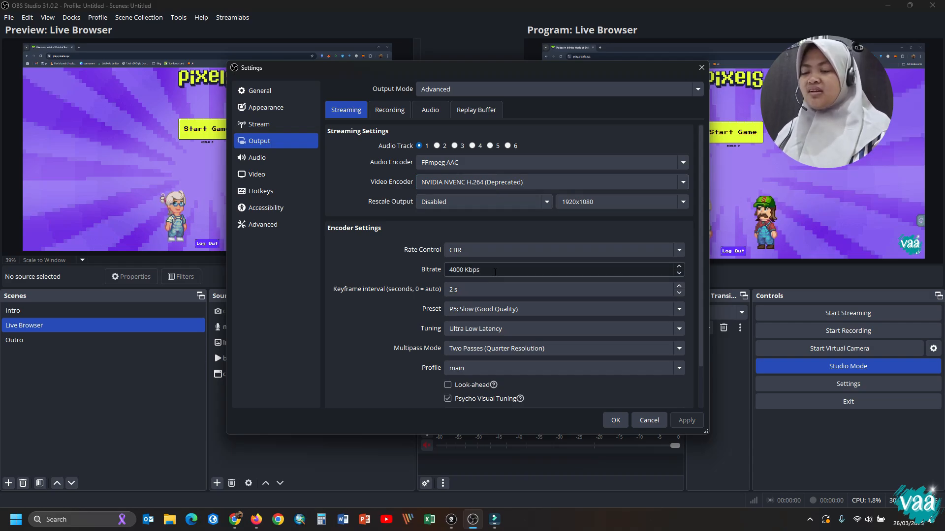
# - Try a streaming bitrate of 5000 Kbps, and set it back to 4000 Kbps
pyautogui.click(451, 270)
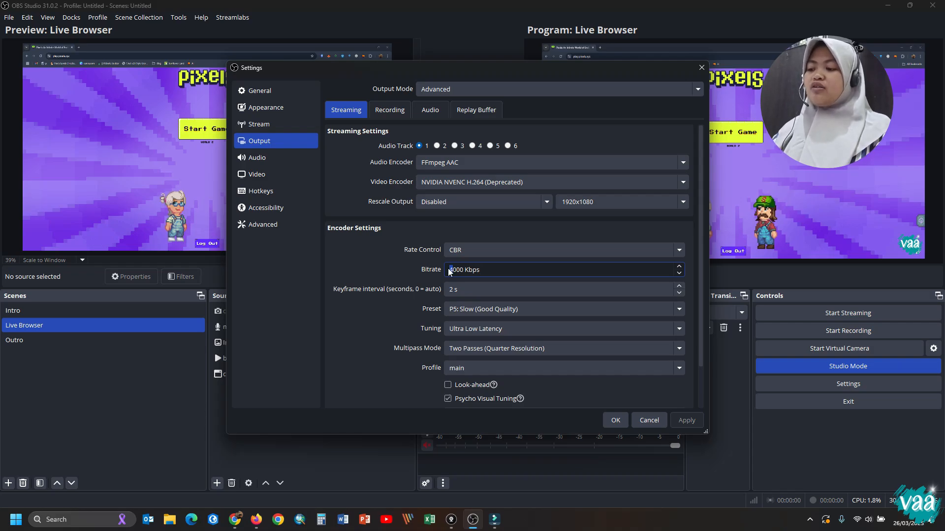
pyautogui.write('5')
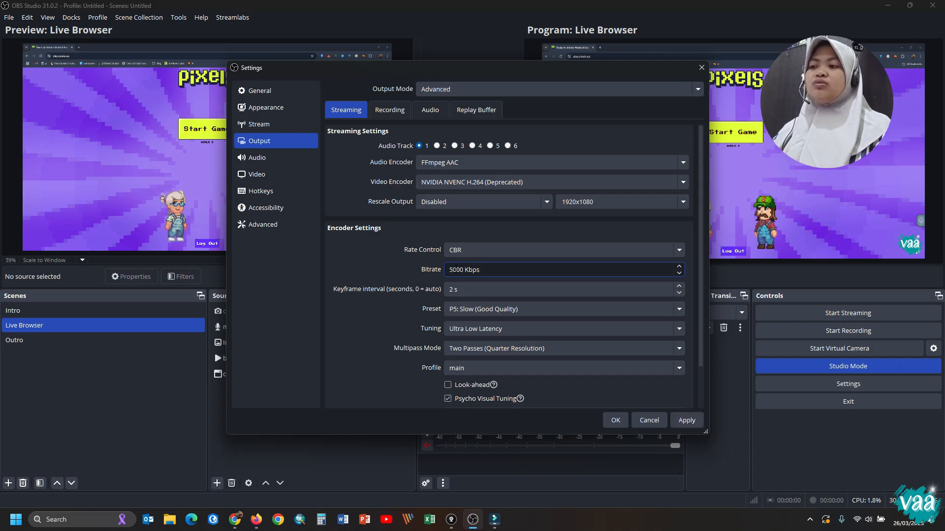
pyautogui.moveTo(453, 269); pyautogui.dragTo(446, 271)
pyautogui.write('4')
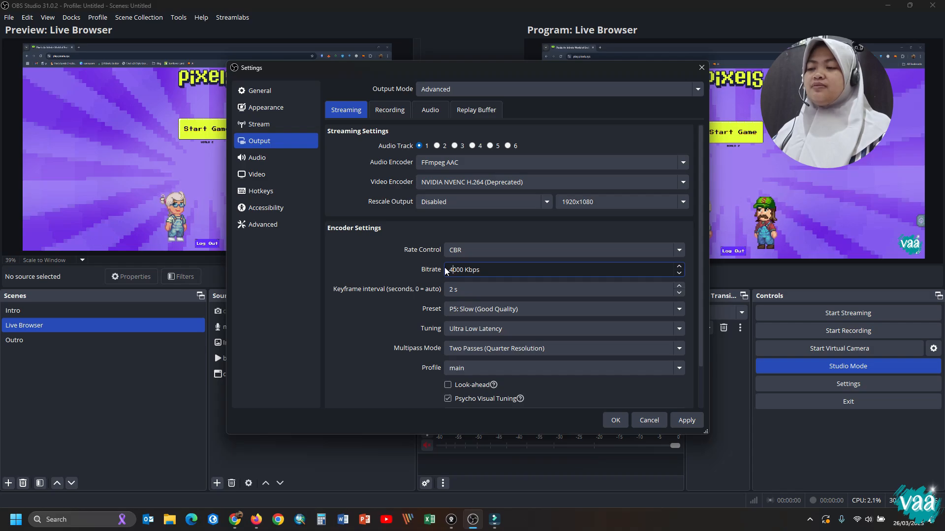
pyautogui.click(418, 276)
# - Set the streaming encoder preset to P4: Medium (Medium Quality)
pyautogui.scroll(-1, 433, 281)
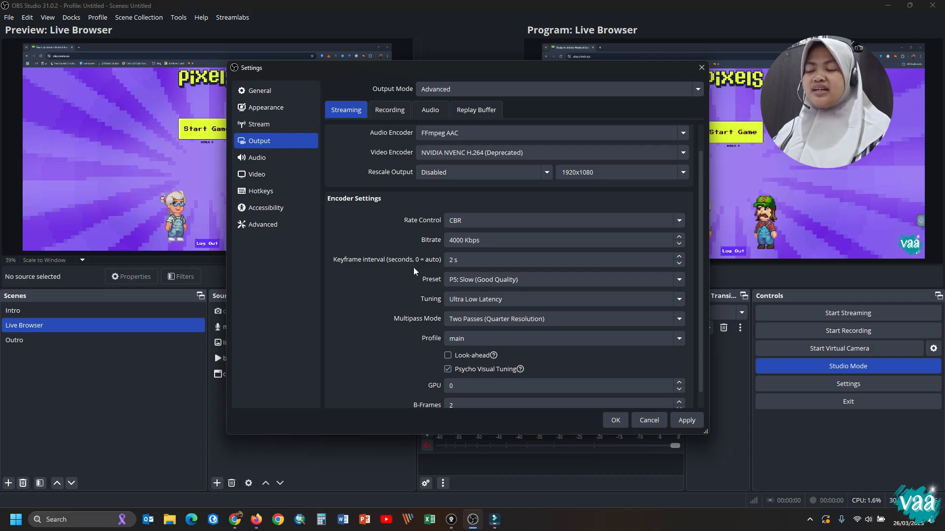
pyautogui.scroll(-1, 413, 271)
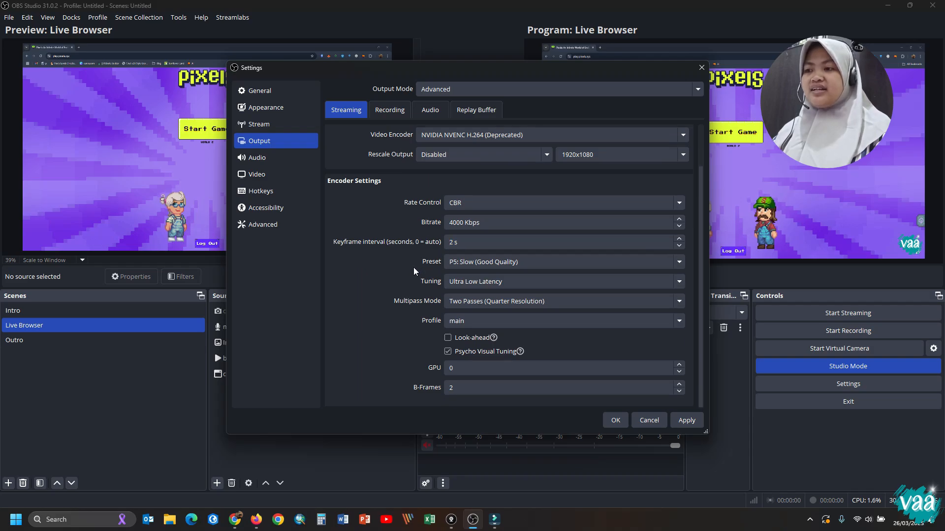
pyautogui.click(449, 243)
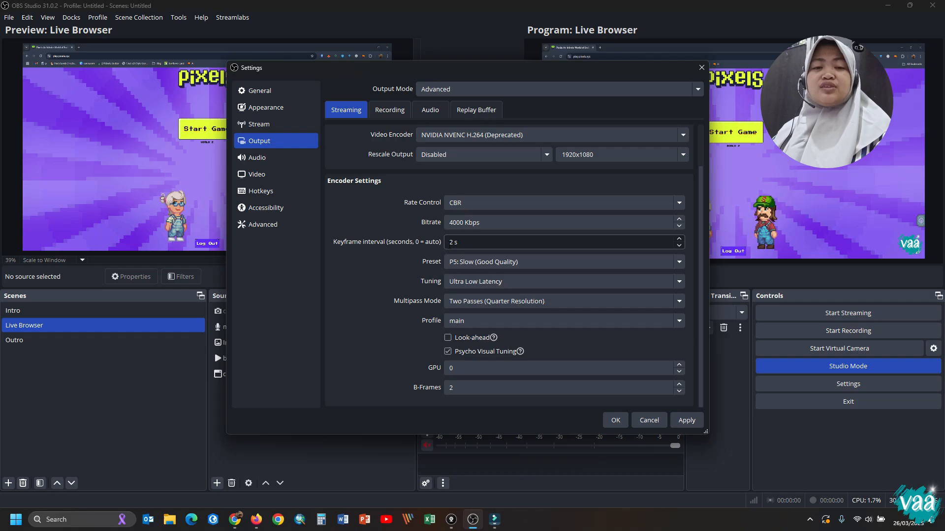
pyautogui.click(491, 261)
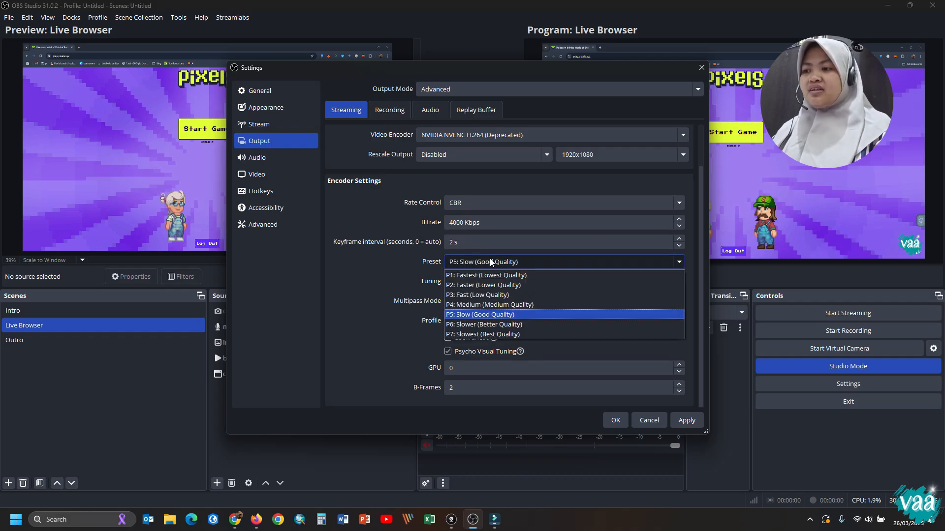
pyautogui.click(536, 304)
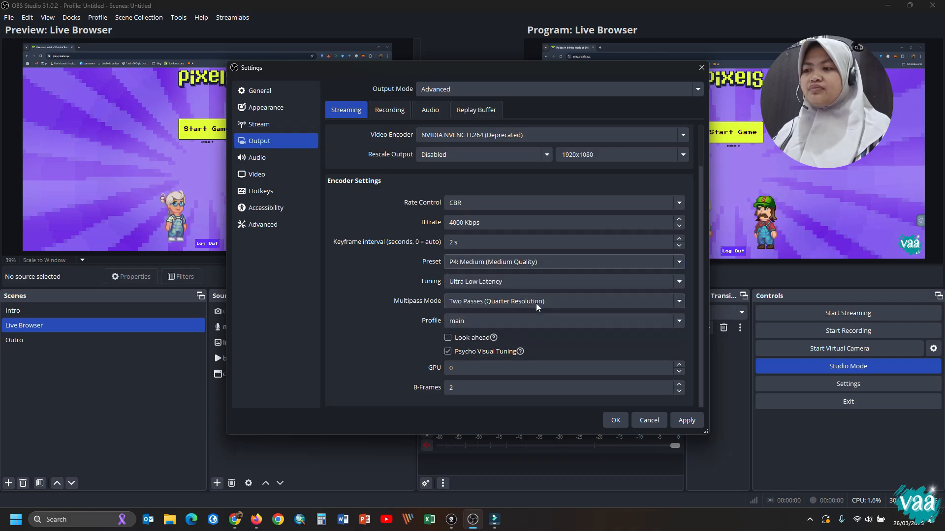
# - Choose Ultra Low Latency as the streaming encoder's tuning and main as its profile
pyautogui.click(525, 283)
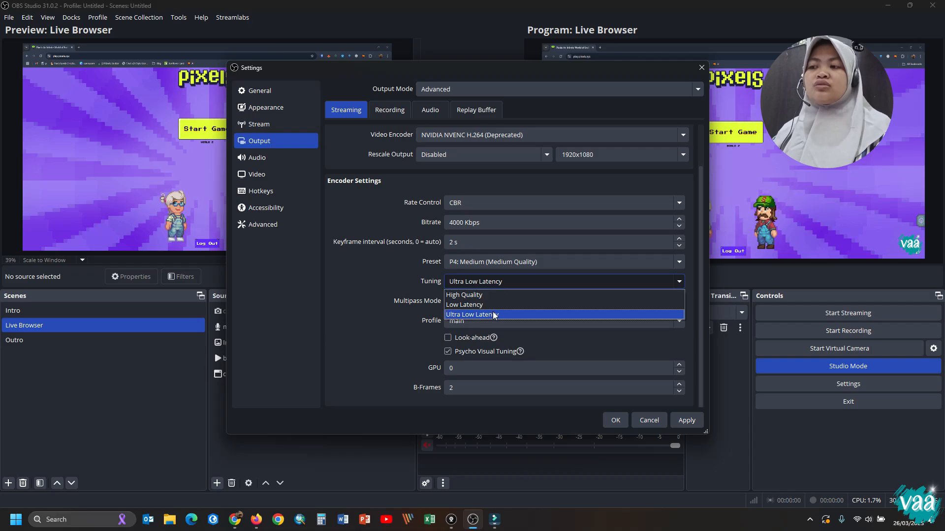
pyautogui.click(495, 315)
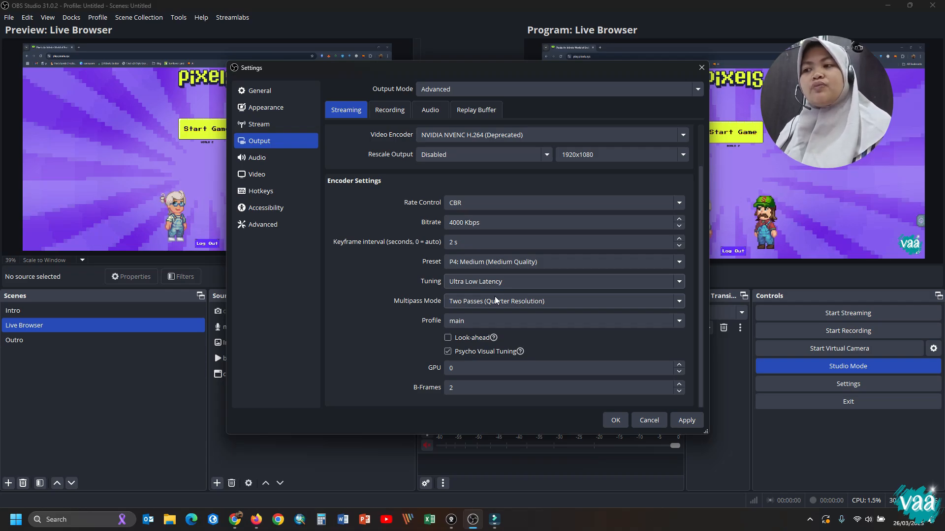
pyautogui.click(507, 284)
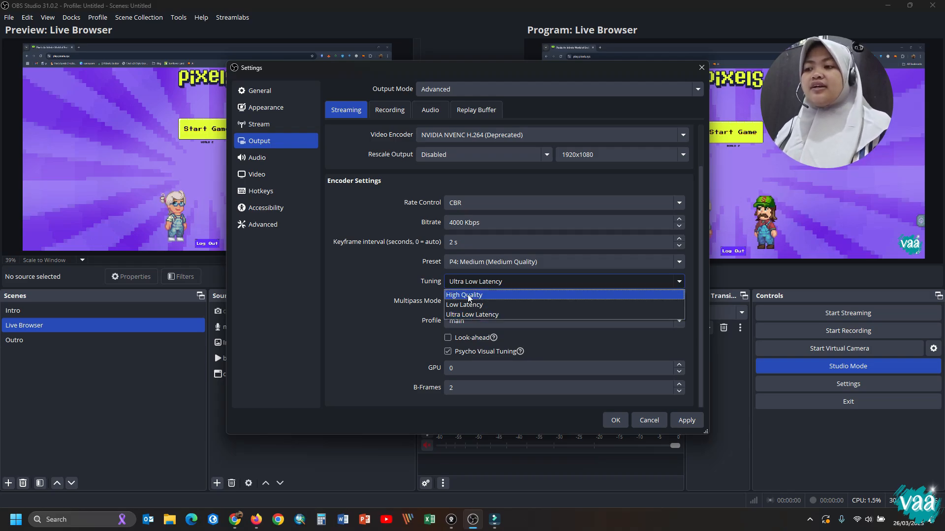
pyautogui.click(410, 323)
pyautogui.click(484, 280)
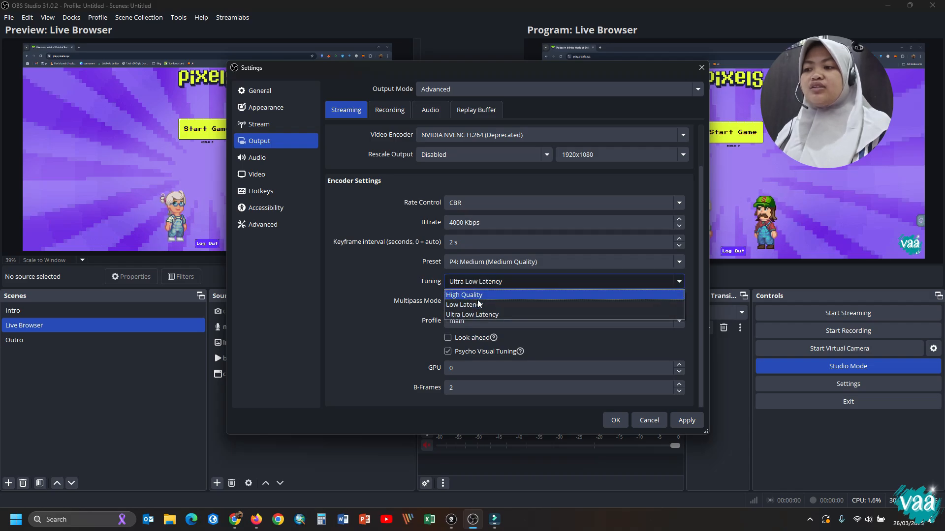
pyautogui.click(474, 314)
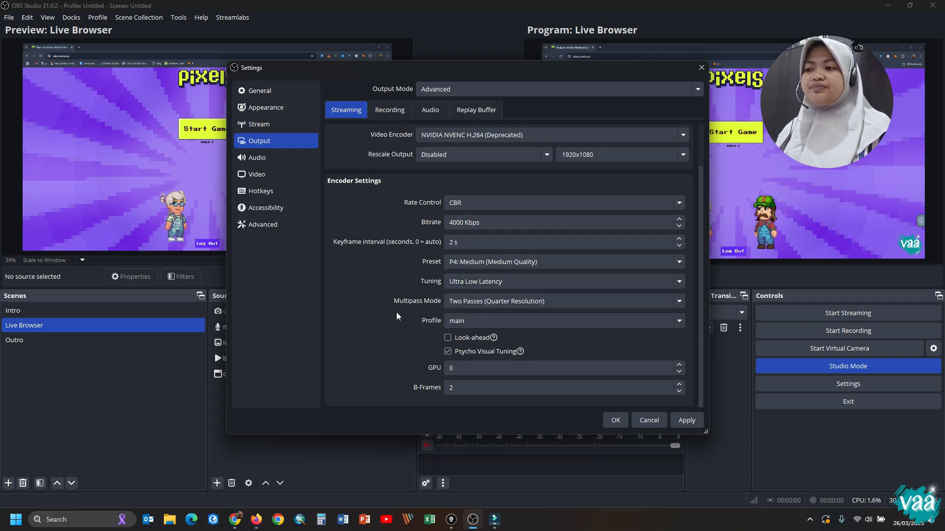
pyautogui.click(477, 327)
pyautogui.click(483, 324)
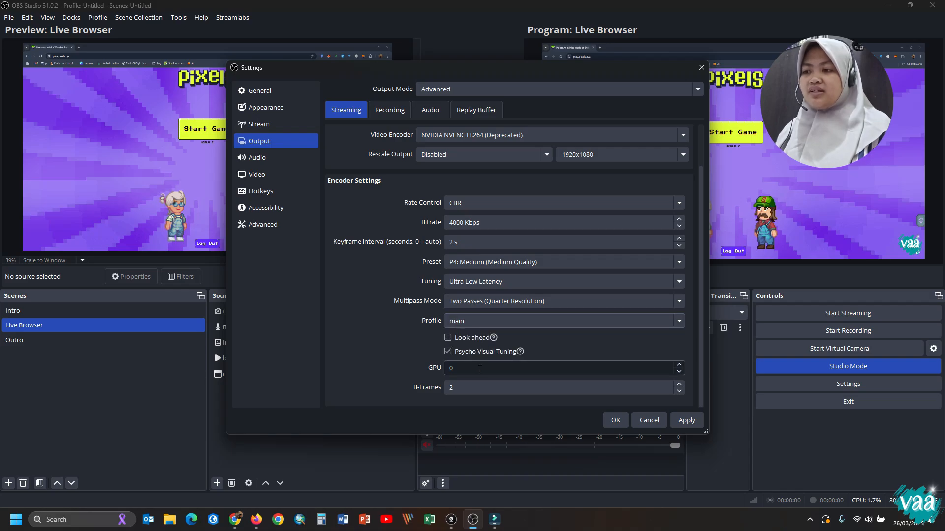
# - Check the recording and replay buffer output settings, enabling the replay buffer and disabling it again, and return to the streaming settings
pyautogui.click(434, 113)
pyautogui.click(390, 110)
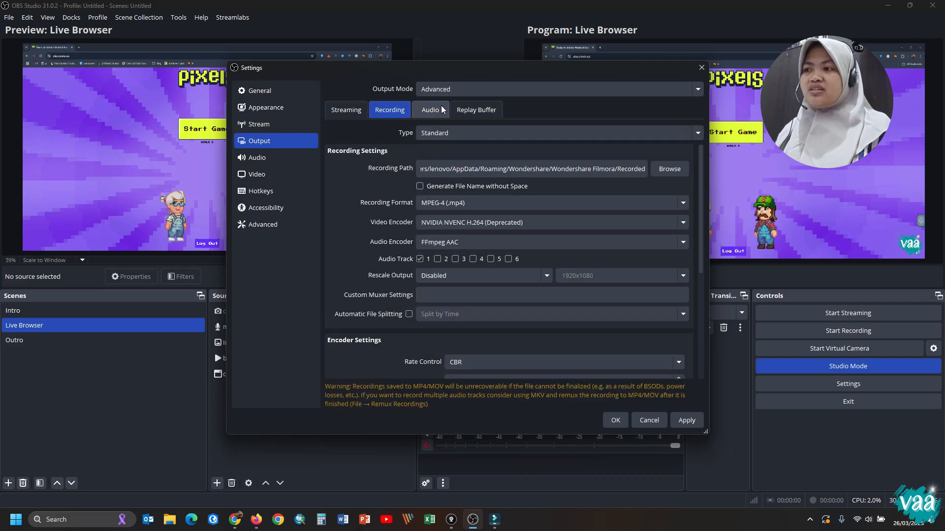
pyautogui.click(473, 110)
pyautogui.click(393, 111)
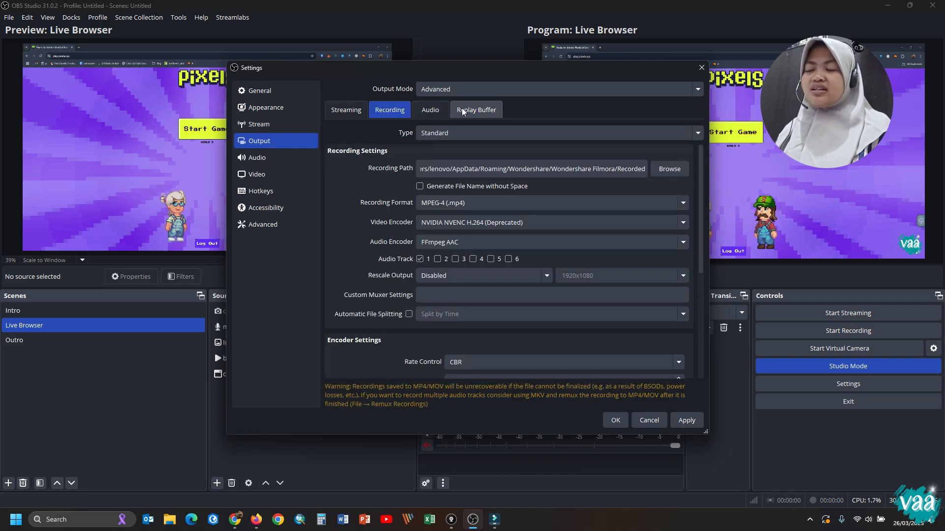
pyautogui.click(473, 111)
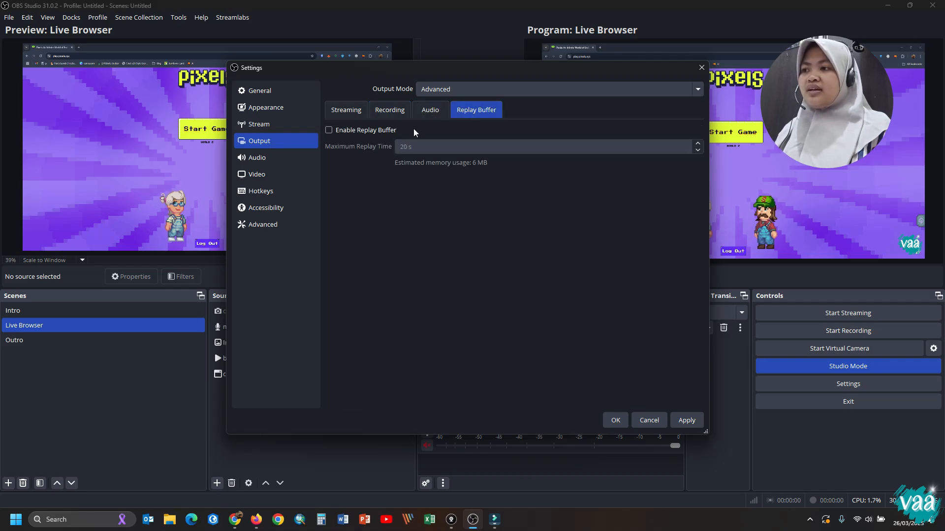
pyautogui.click(377, 130)
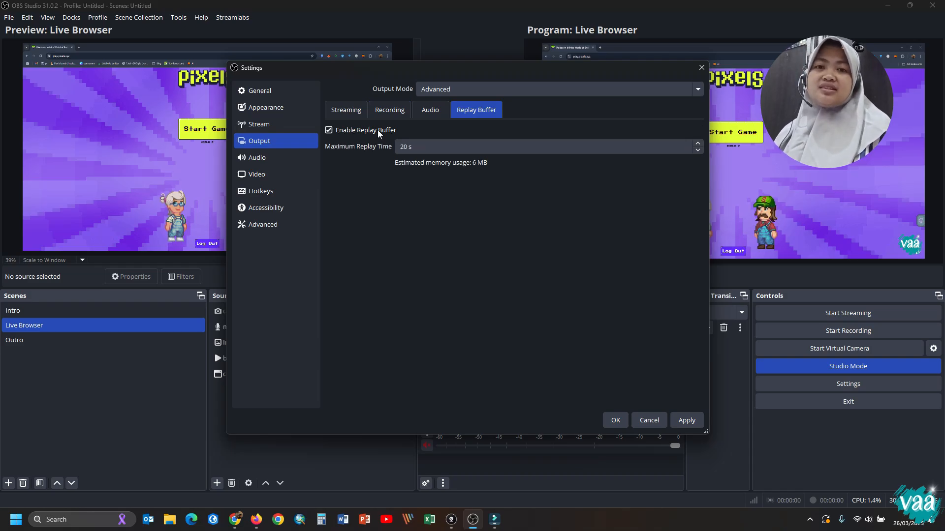
pyautogui.click(377, 129)
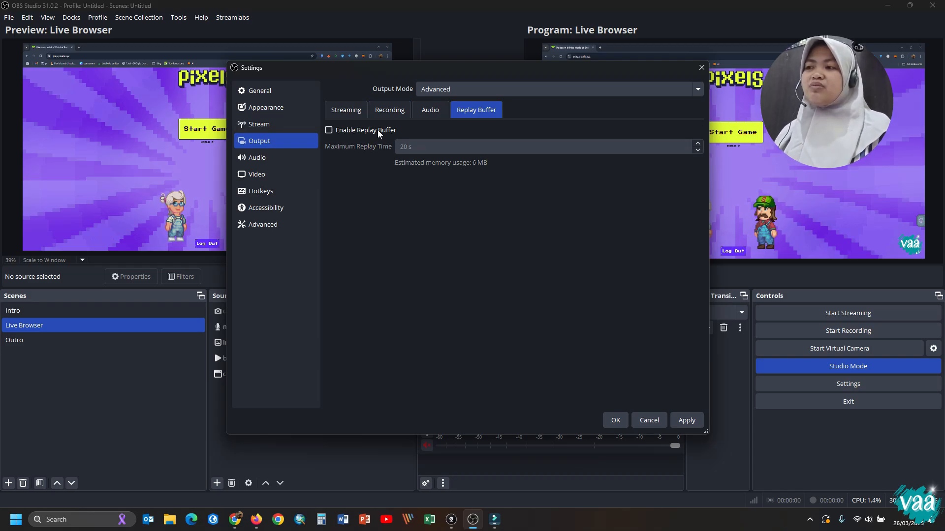
pyautogui.click(336, 113)
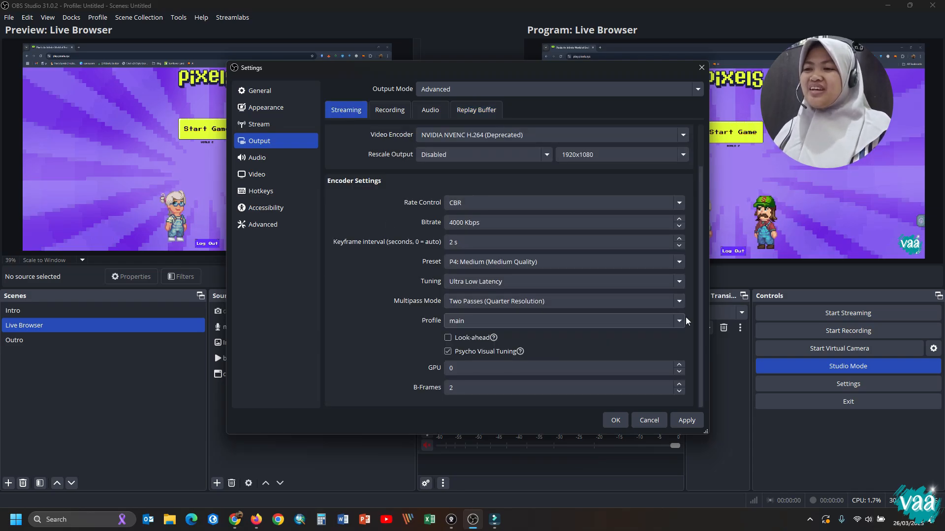
pyautogui.moveTo(701, 255); pyautogui.dragTo(710, 326)
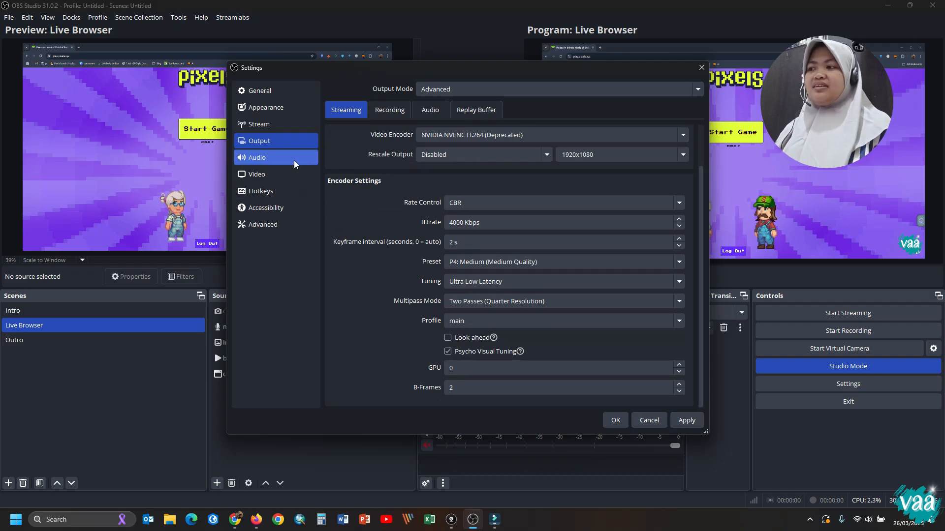
# - Check the audio page and the video resolution and frame rate settings, and apply and close the settings
pyautogui.click(276, 157)
pyautogui.click(263, 174)
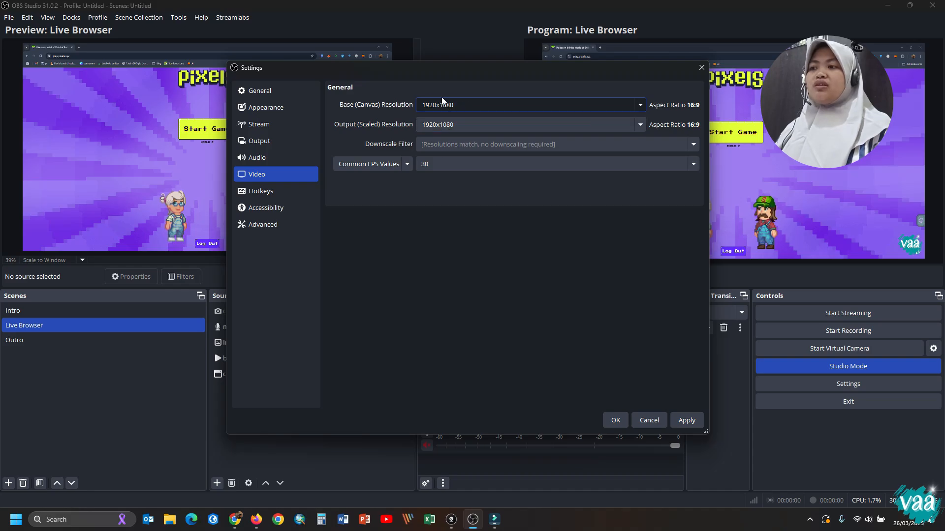
pyautogui.moveTo(433, 69); pyautogui.dragTo(447, 195)
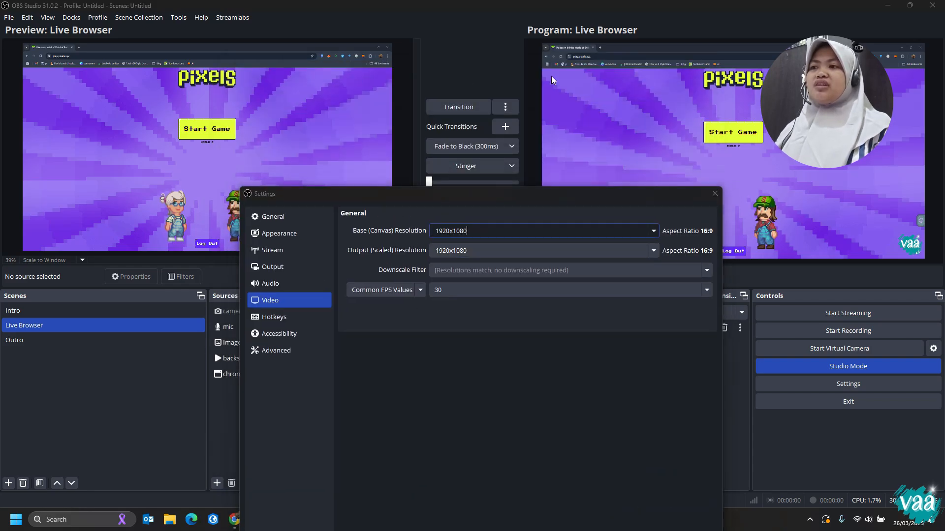
pyautogui.moveTo(482, 199); pyautogui.dragTo(468, 152)
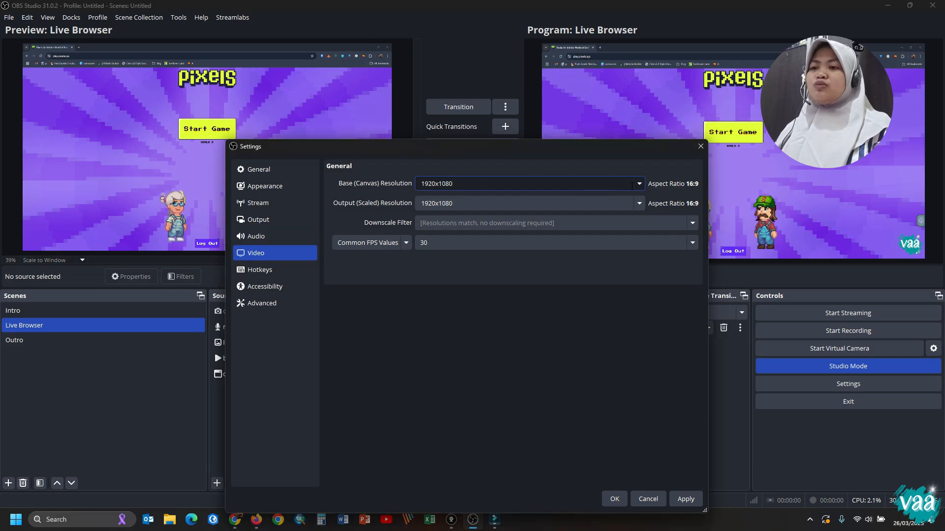
pyautogui.click(678, 495)
pyautogui.click(615, 497)
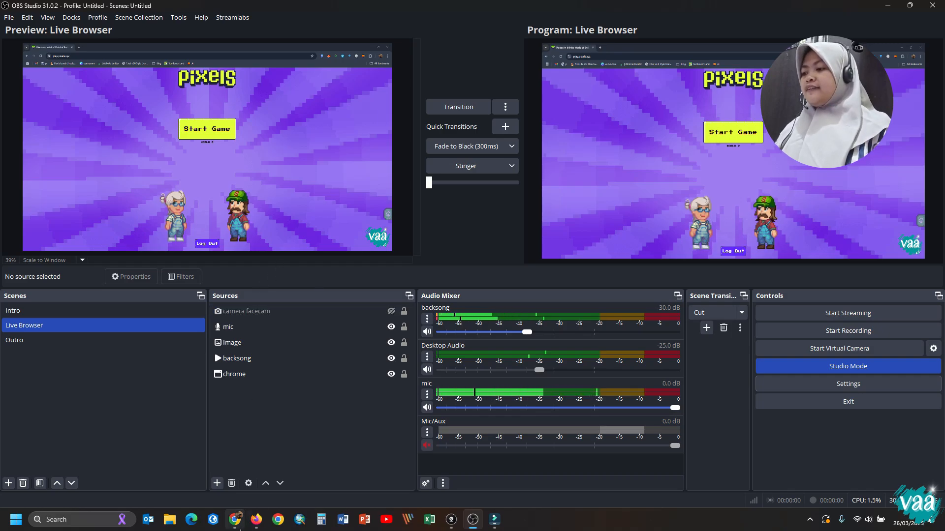
# - Switch to YouTube Studio in Firefox and change the live stream's title to "Test Live Stream | Tutorial"
pyautogui.click(256, 523)
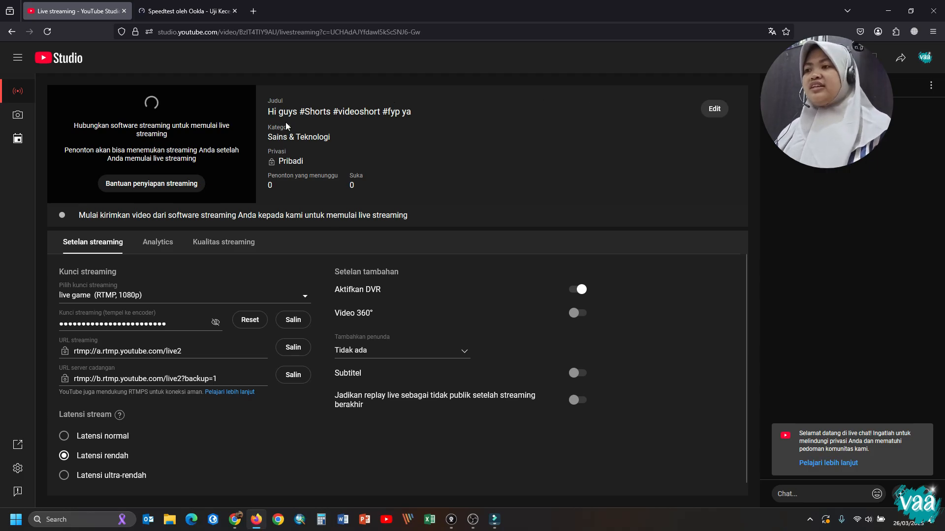
pyautogui.click(715, 110)
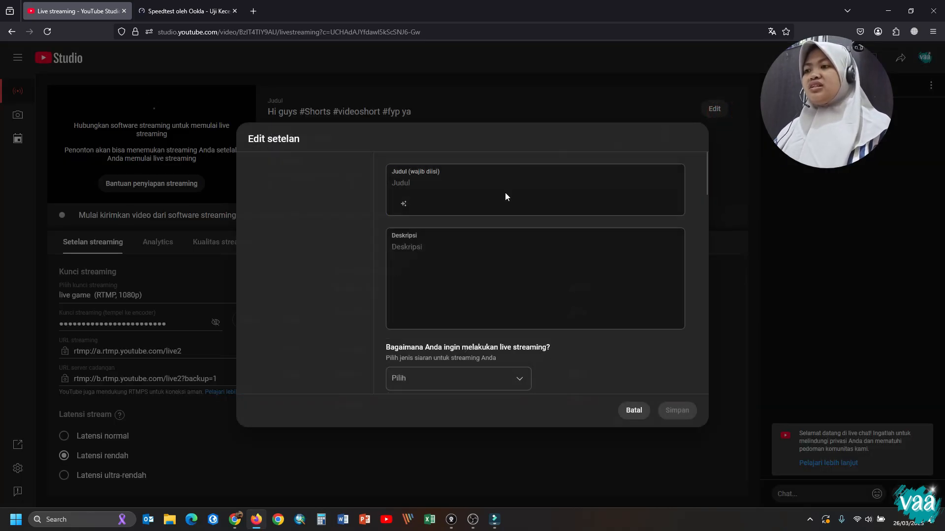
pyautogui.tripleClick(536, 180)
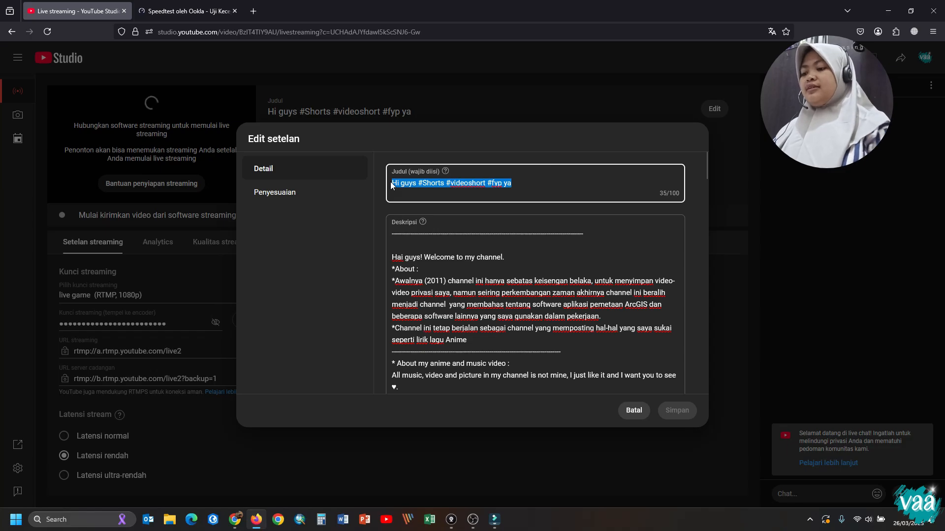
pyautogui.write('Test Live Stream | Tutorial')
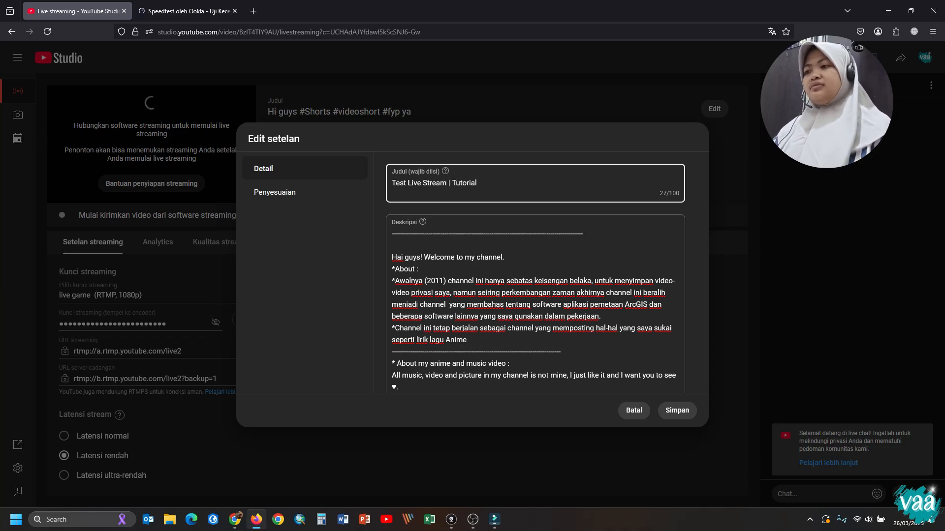
# - Set the live stream's visibility to Tidak publik, leaving the description text as it is
pyautogui.click(462, 259)
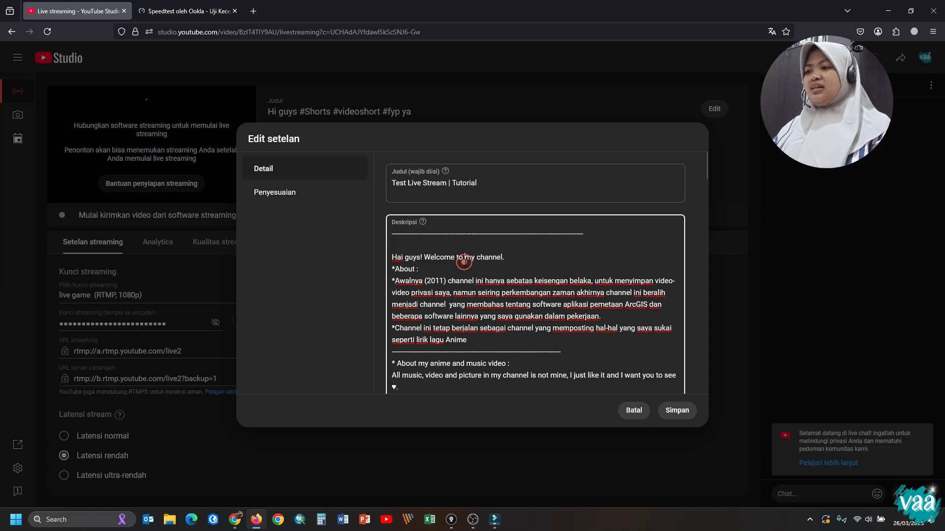
pyautogui.scroll(-10, 553, 282)
pyautogui.scroll(-3, 592, 295)
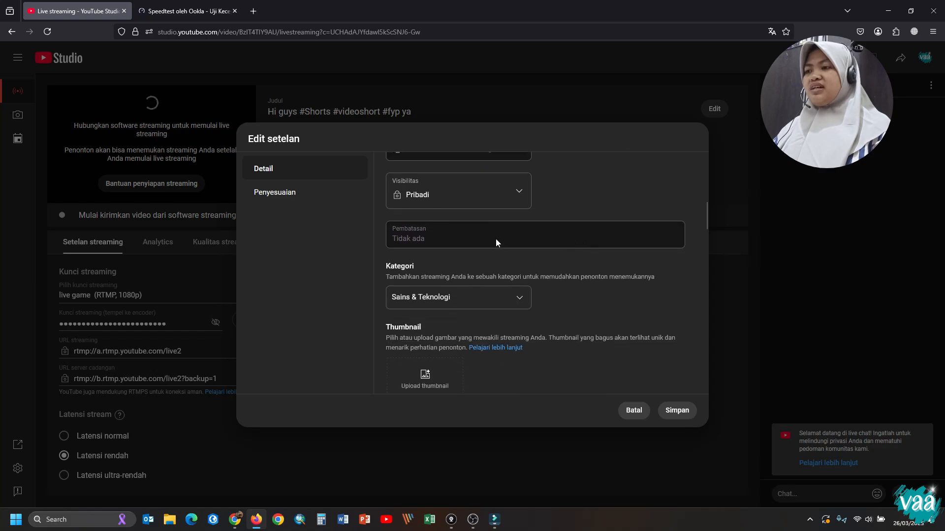
pyautogui.click(523, 196)
pyautogui.click(433, 256)
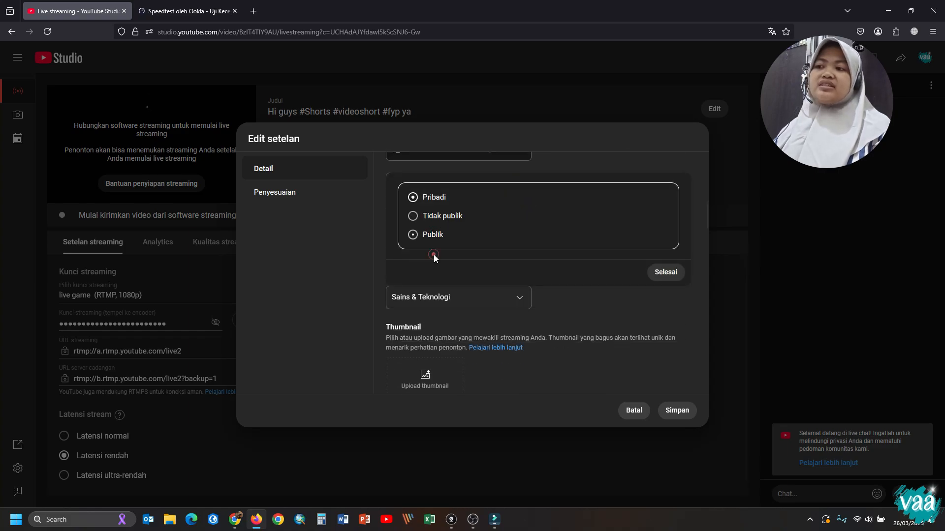
pyautogui.click(438, 217)
pyautogui.click(665, 273)
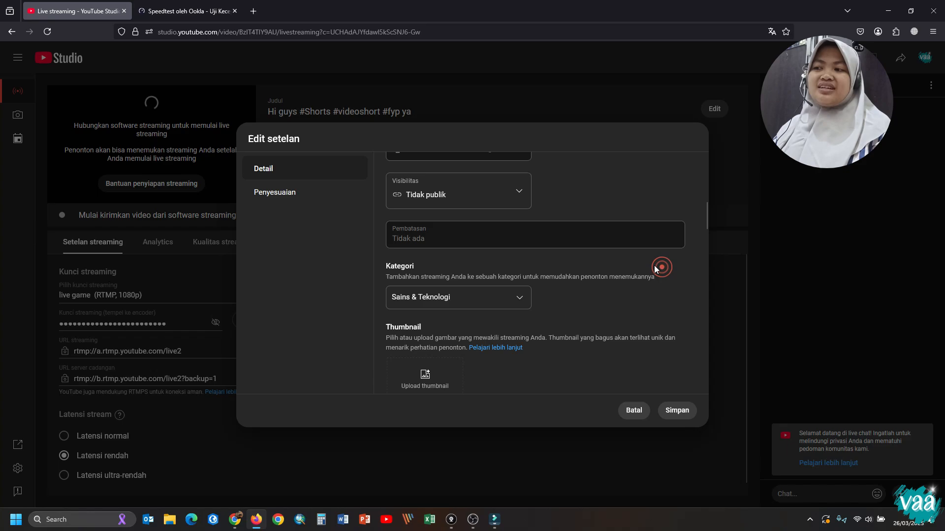
# - Look through the stream's category options and keep Sains & Teknologi
pyautogui.click(486, 300)
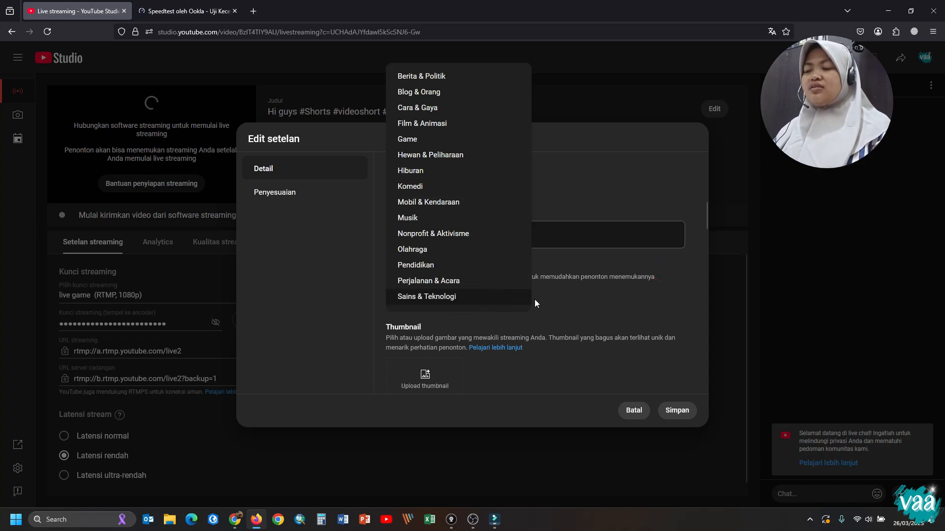
pyautogui.click(501, 298)
pyautogui.click(494, 303)
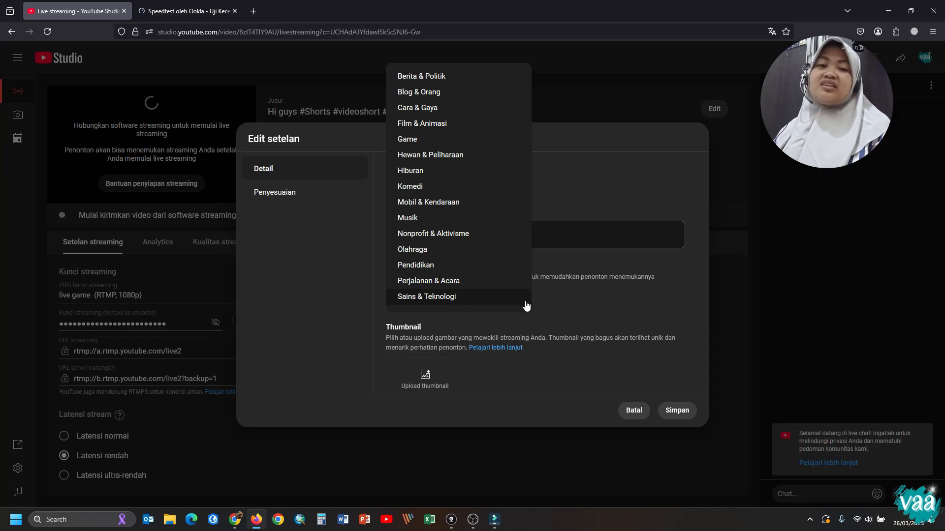
pyautogui.click(544, 303)
pyautogui.scroll(-3, 545, 302)
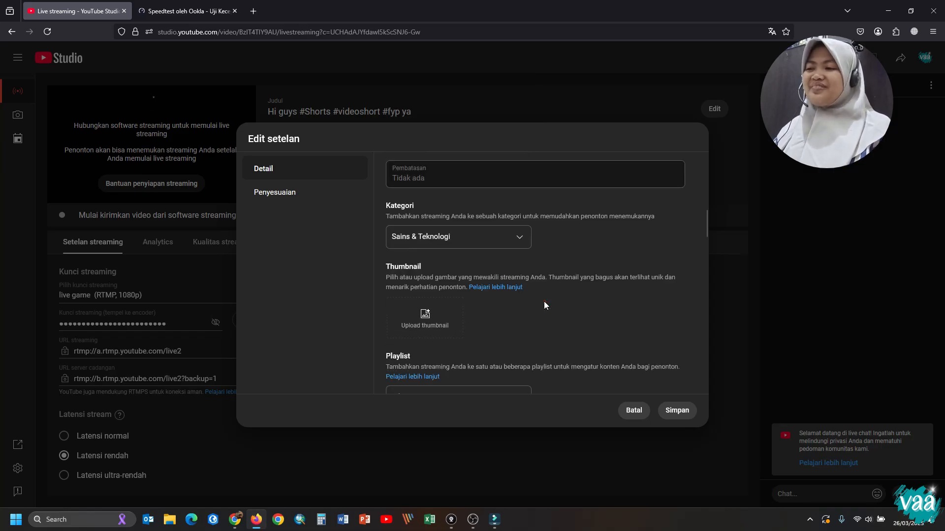
pyautogui.click(443, 225)
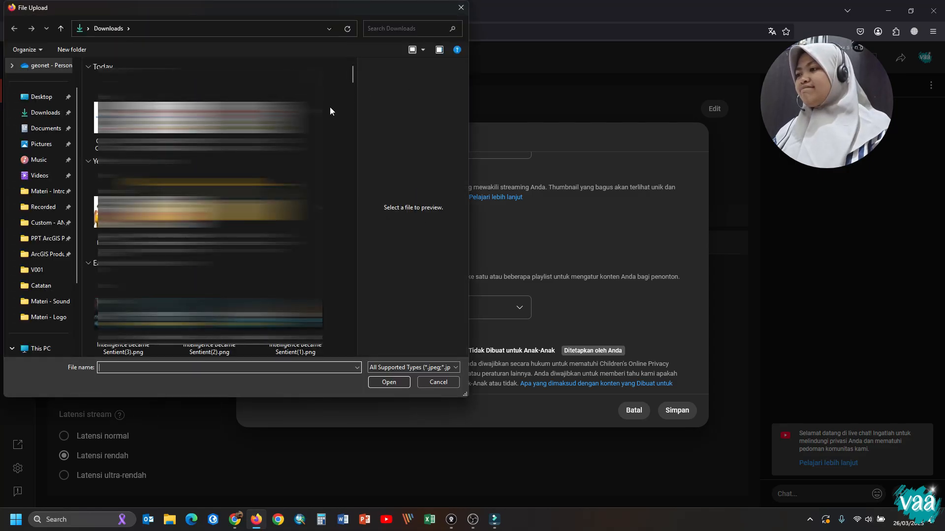
pyautogui.scroll(-3, 323, 200)
pyautogui.scroll(-2, 322, 200)
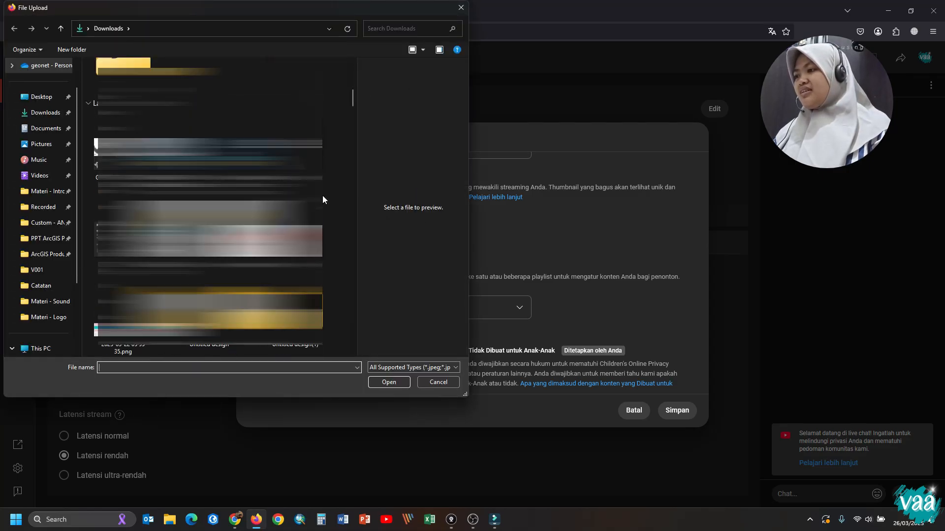
pyautogui.scroll(-2, 323, 200)
pyautogui.scroll(-4, 323, 197)
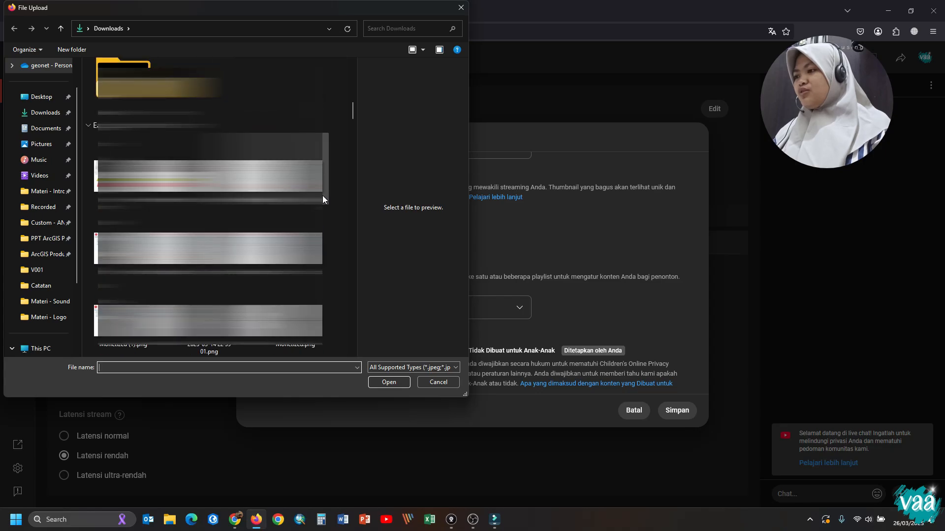
pyautogui.click(461, 7)
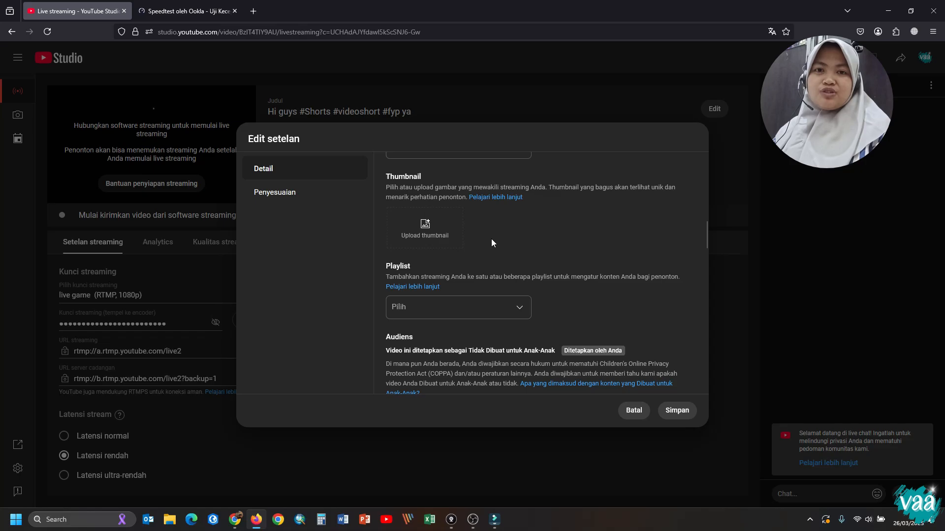
# - Clear all existing tags from the live stream's details
pyautogui.scroll(-2, 541, 313)
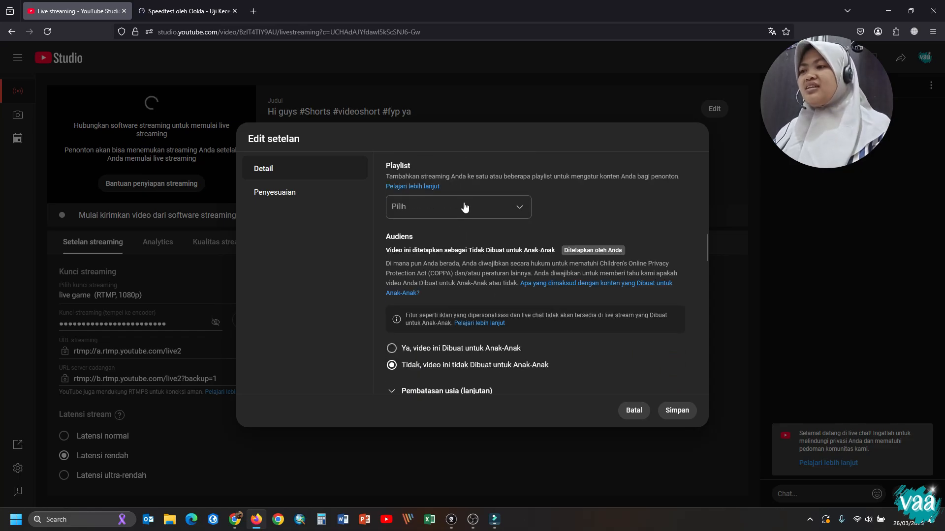
pyautogui.scroll(-6, 491, 314)
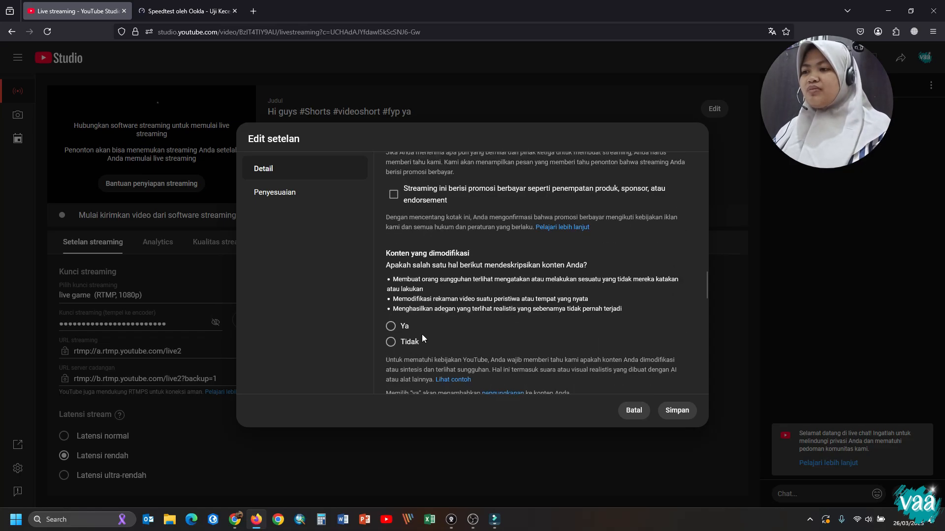
pyautogui.scroll(-7, 421, 335)
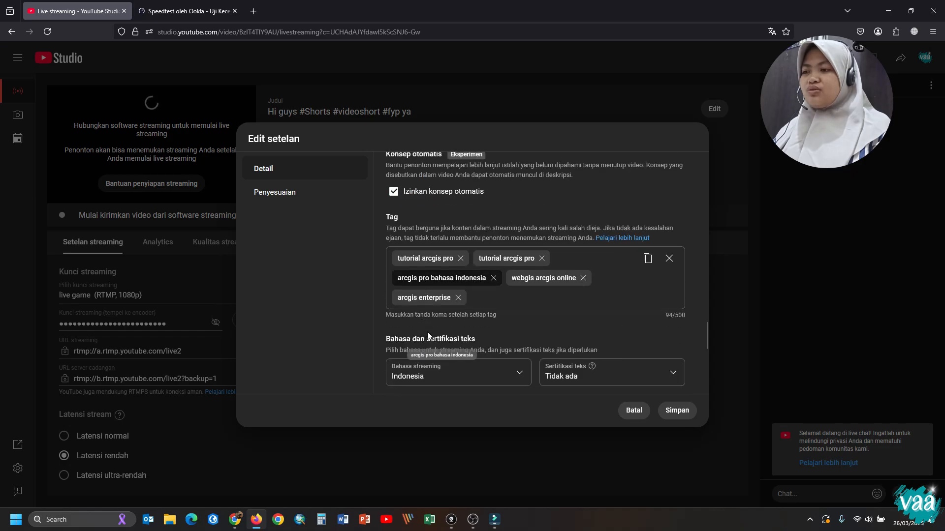
pyautogui.click(553, 295)
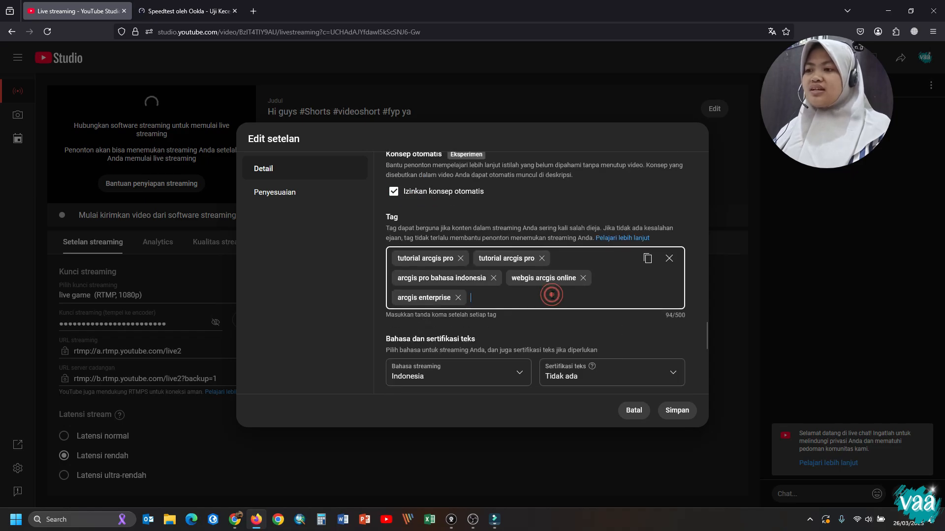
pyautogui.click(670, 260)
pyautogui.click(460, 258)
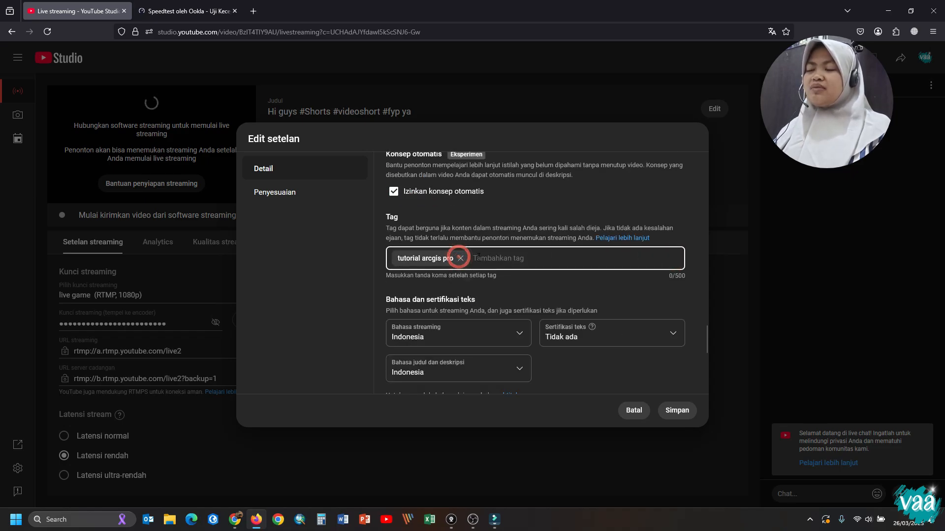
# - Add the tags "tutorial live streaming" and "live streaming obs" to the stream
pyautogui.write('tutorial live streaming')
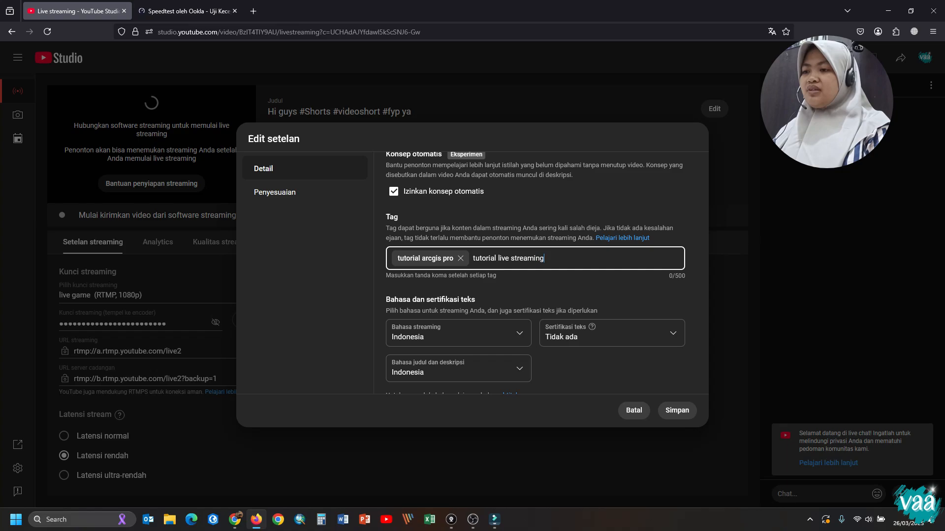
pyautogui.press('Return')
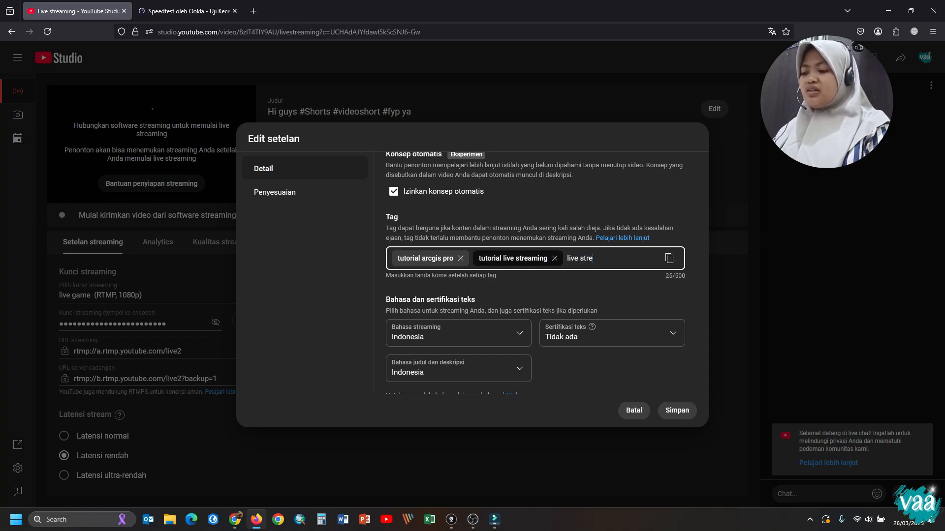
pyautogui.write('live streaming obs')
pyautogui.press('Return')
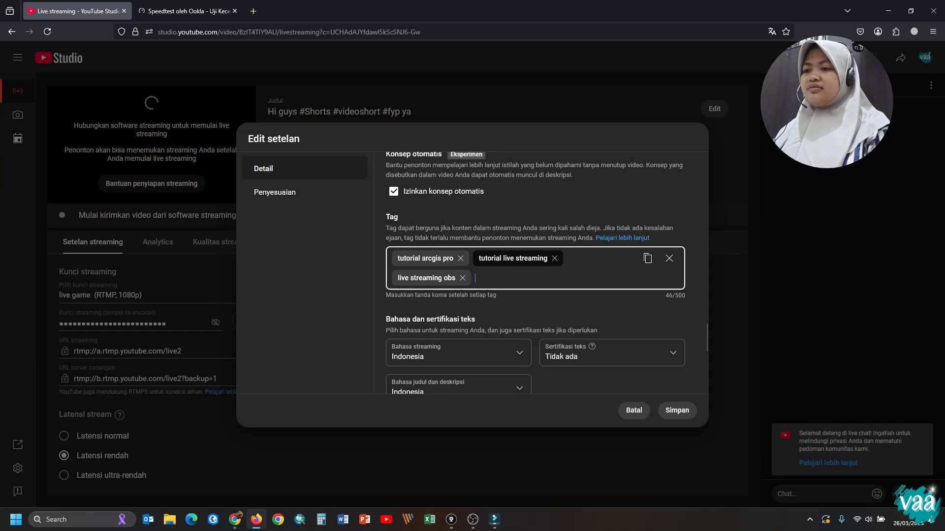
# - Check the stream's language, licence and comment options and its Penyesuaian settings, and return to the details
pyautogui.scroll(-3, 470, 356)
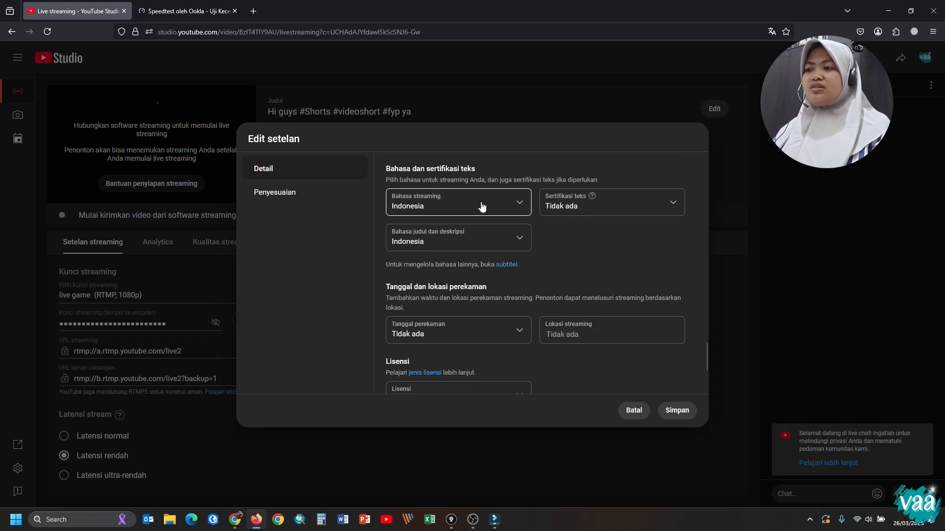
pyautogui.click(524, 212)
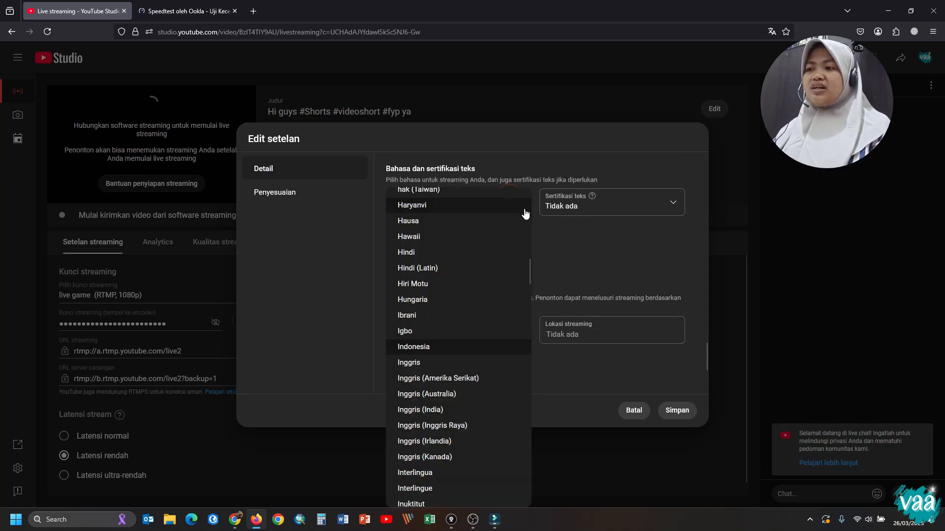
pyautogui.click(600, 249)
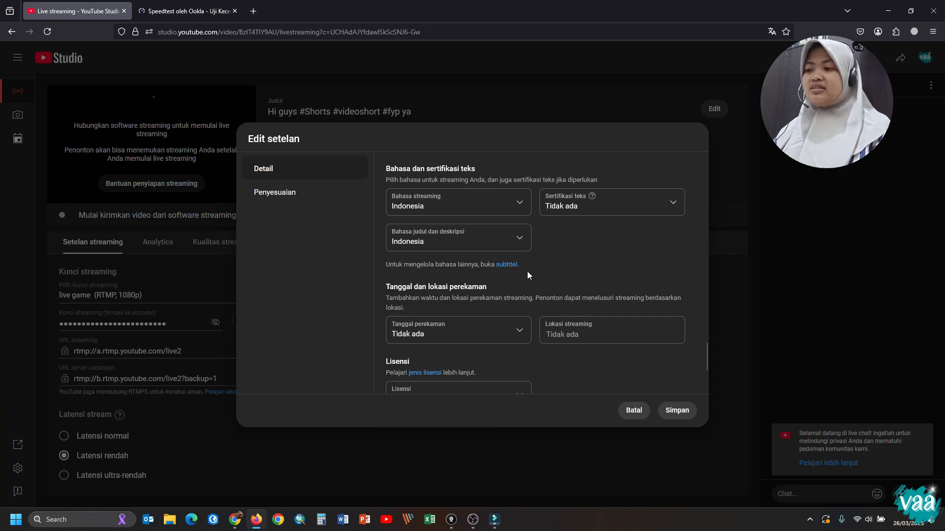
pyautogui.scroll(-4, 527, 273)
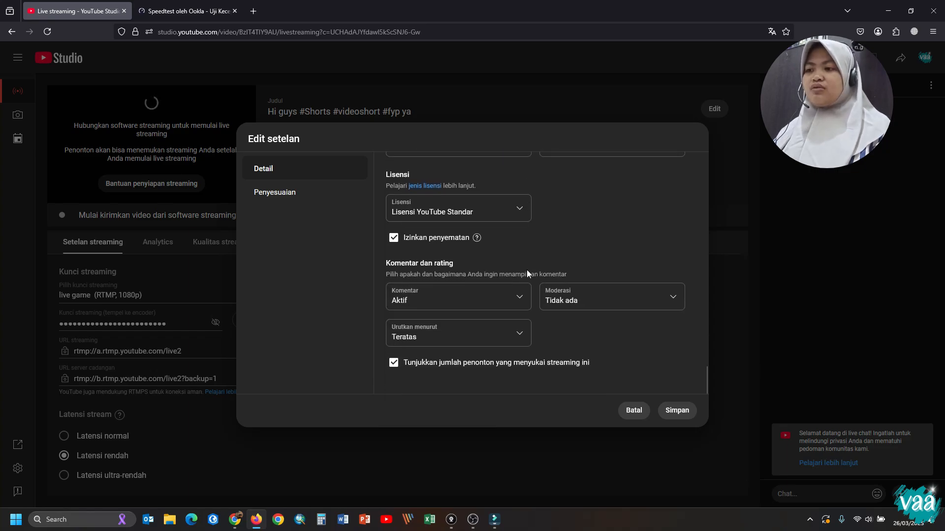
pyautogui.click(321, 200)
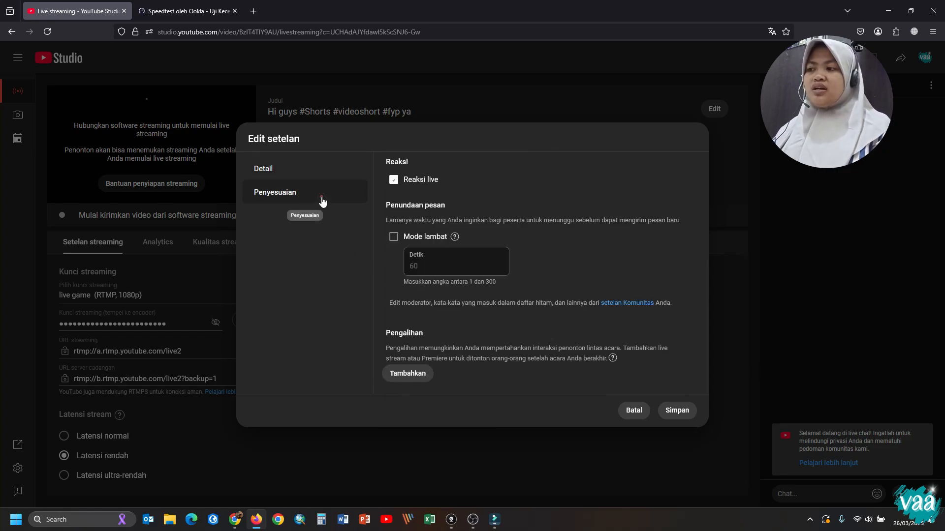
pyautogui.click(323, 170)
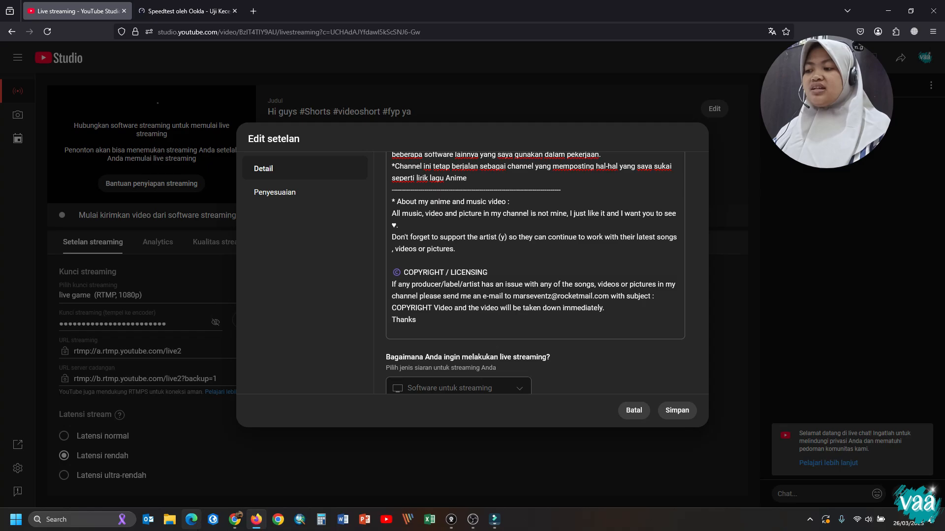
# - Switch to the YouTube Studio live stream in Chrome and examine its Monetisasi settings
pyautogui.moveTo(238, 526)
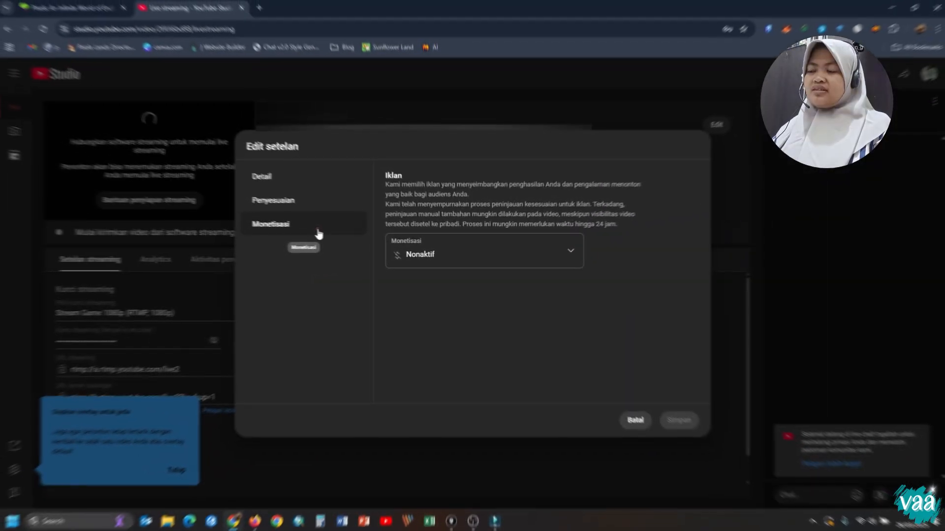
pyautogui.click(319, 234)
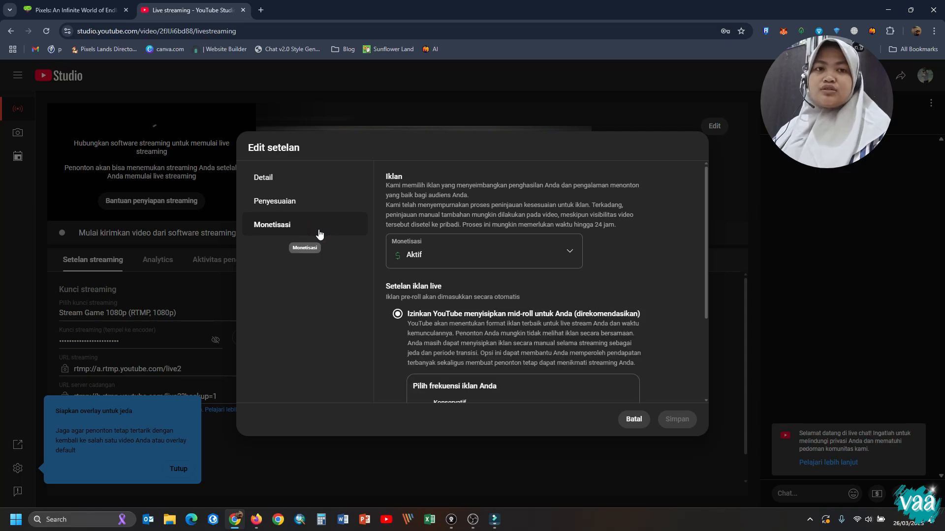
# - Check the ad status options in the Monetisasi settings and close the YouTube Studio tab in Chrome
pyautogui.click(574, 254)
pyautogui.click(625, 253)
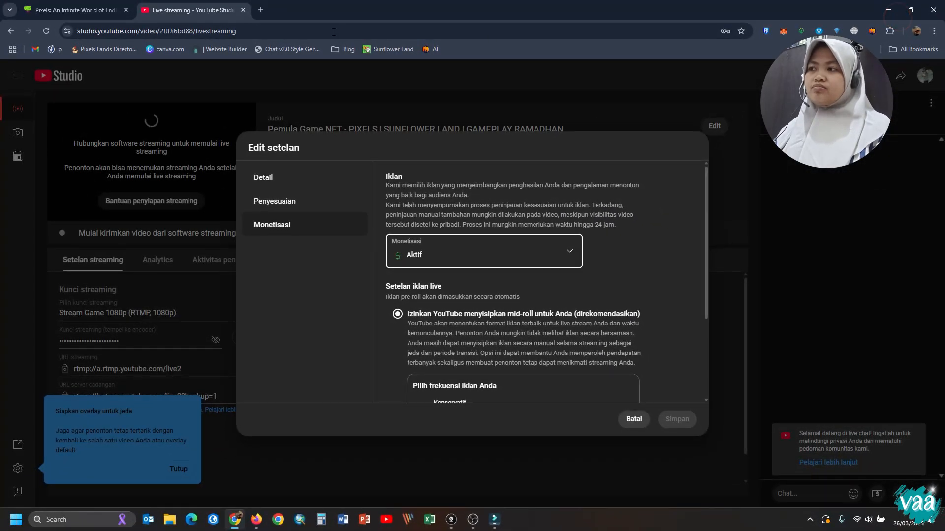
pyautogui.click(243, 10)
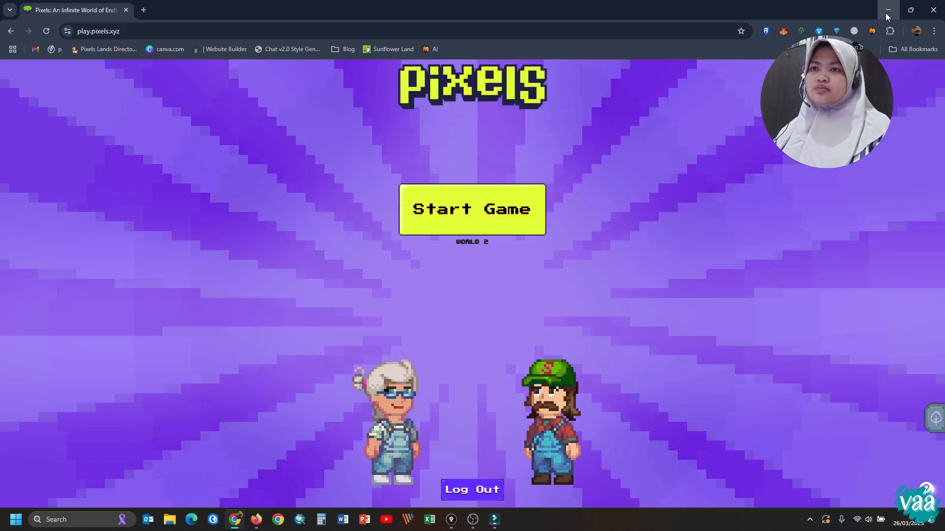
# - Return to YouTube Studio in Firefox and save the live stream's edited settings
pyautogui.click(887, 10)
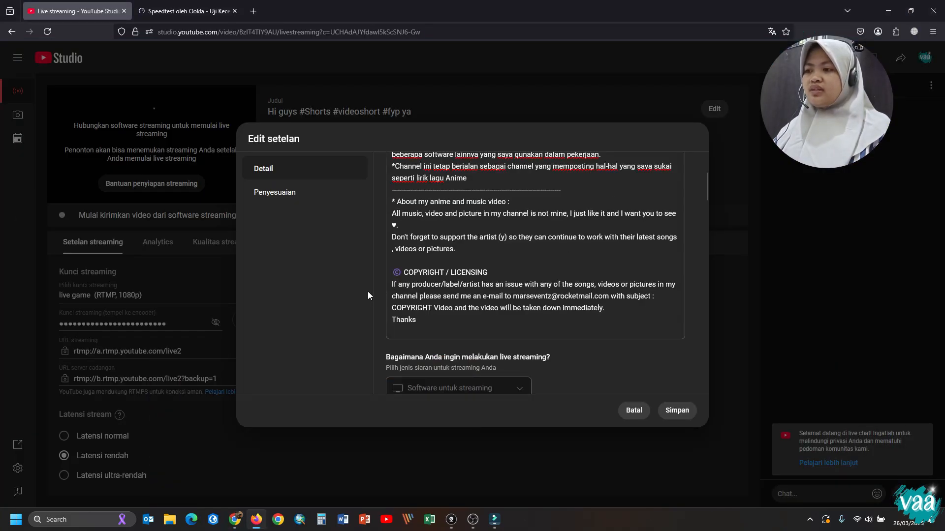
pyautogui.scroll(-10, 599, 369)
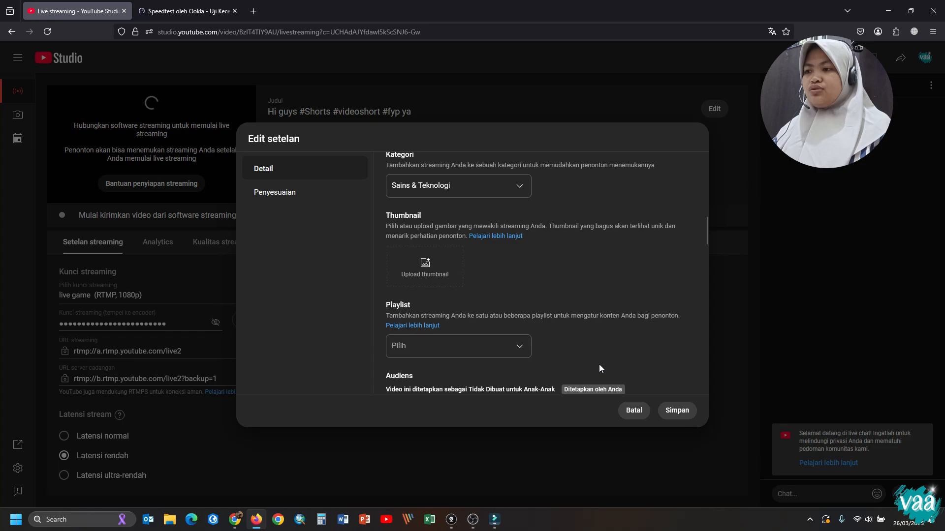
pyautogui.click(678, 411)
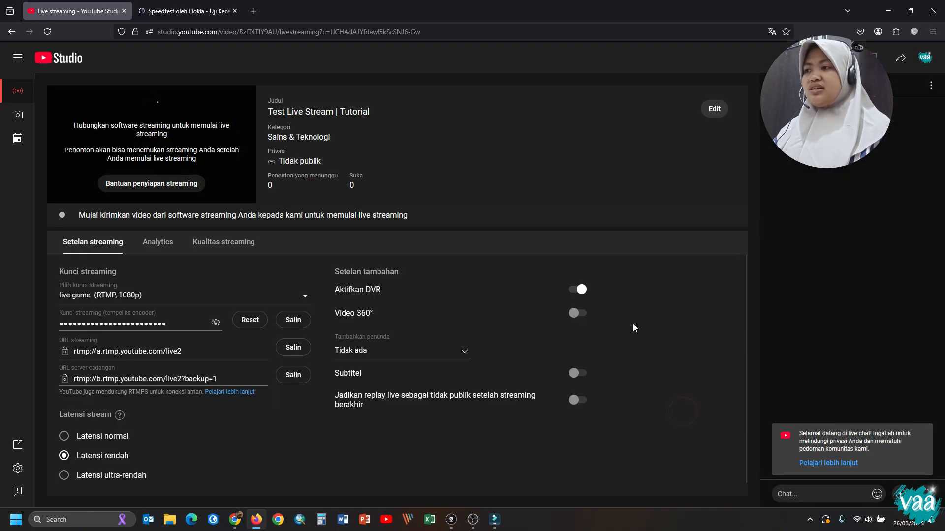
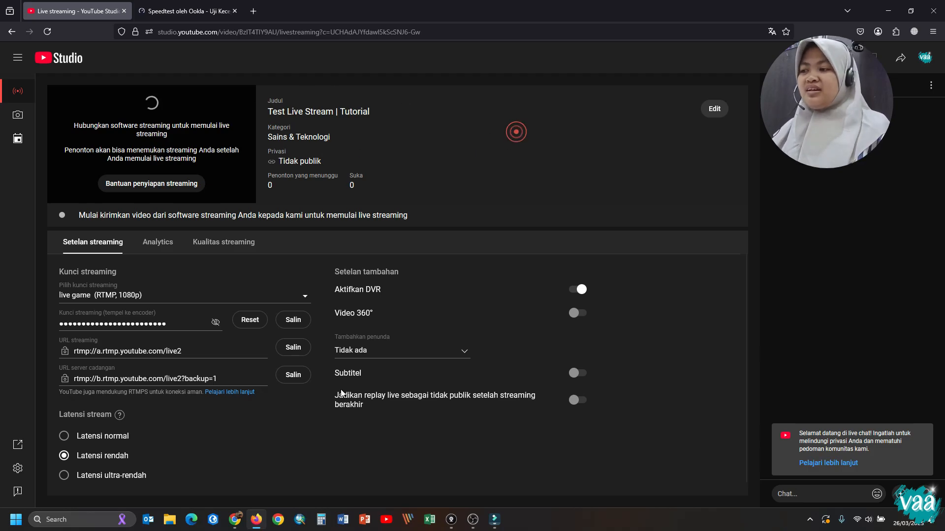
# - In OBS Studio, transition the Live Browser scene to program, bring the Pixels game forward in Chrome for capture, and start streaming
pyautogui.click(477, 524)
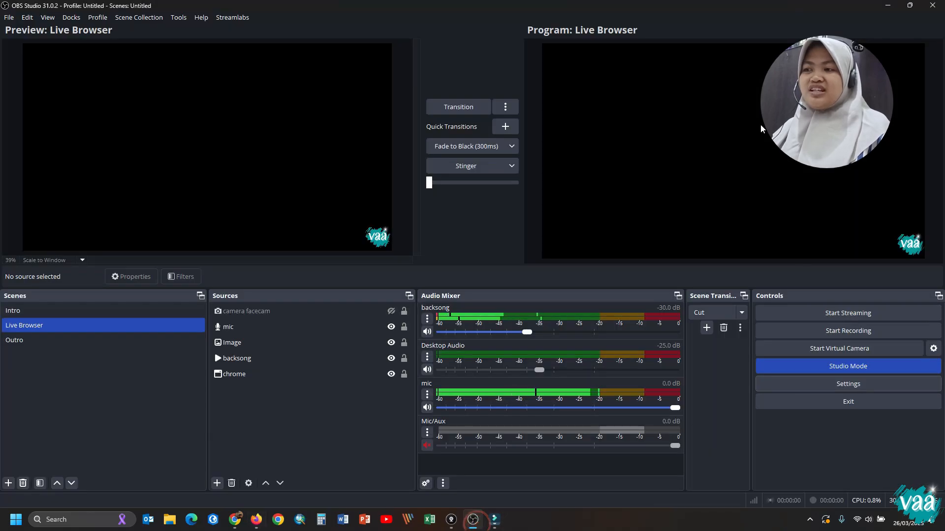
pyautogui.click(244, 311)
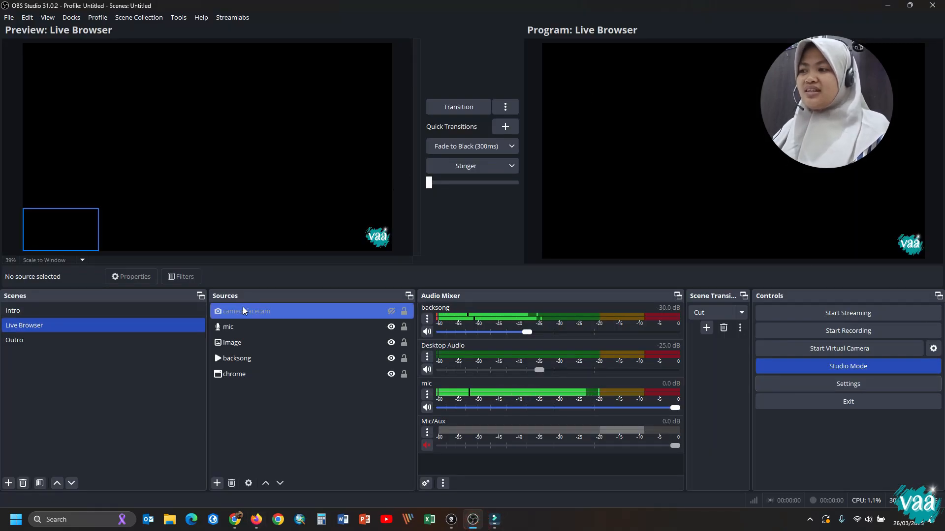
pyautogui.click(457, 106)
pyautogui.click(238, 525)
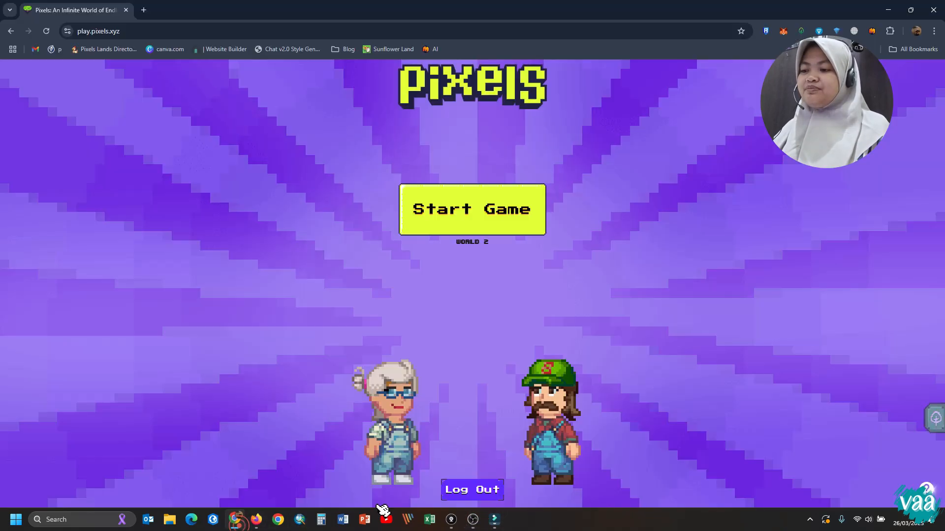
pyautogui.click(473, 521)
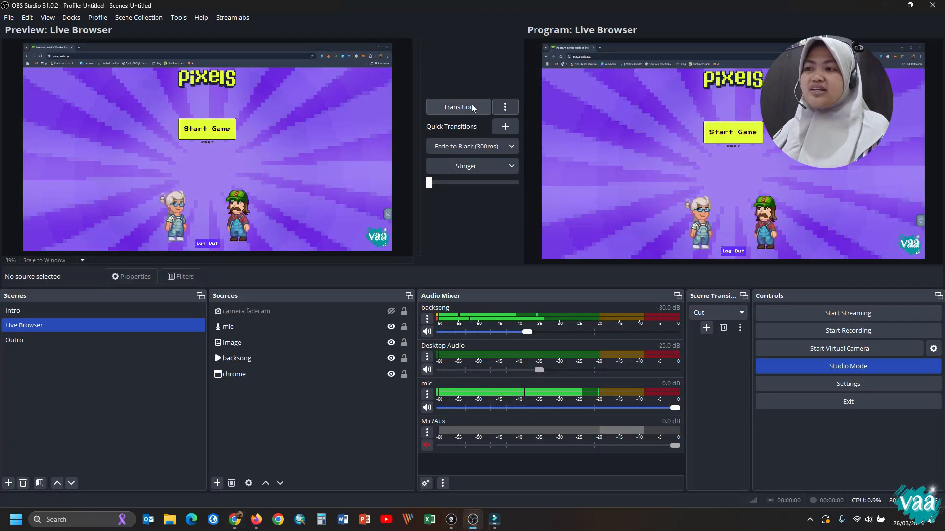
pyautogui.click(858, 318)
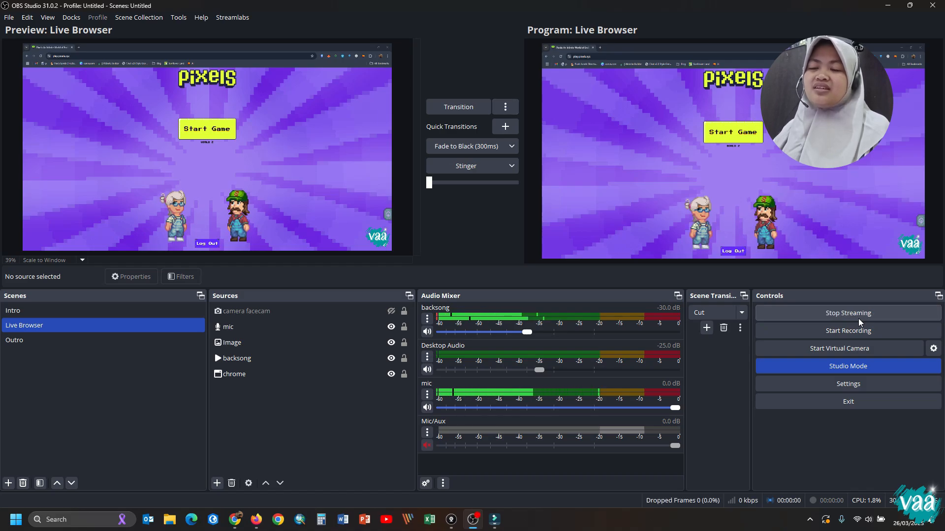
# - Switch back to YouTube Studio in Firefox and copy the live stream's share link
pyautogui.click(890, 6)
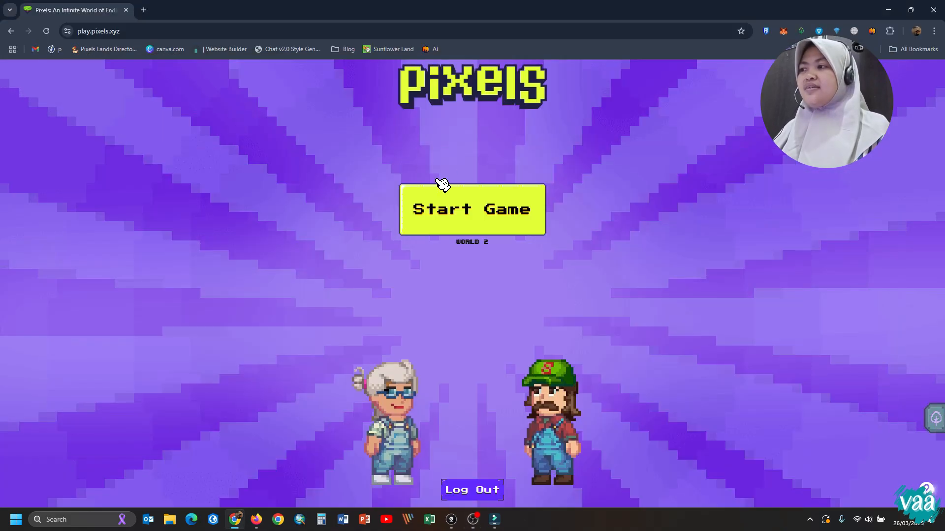
pyautogui.click(253, 520)
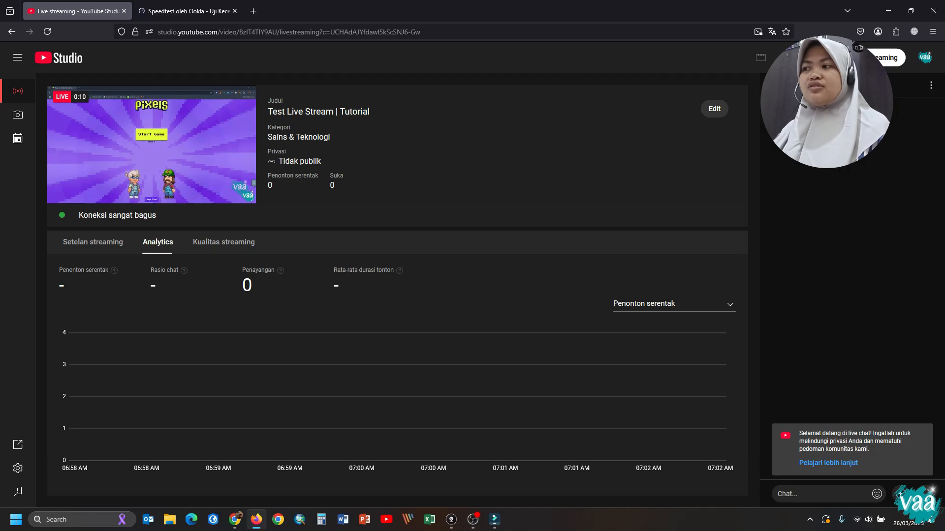
pyautogui.click(807, 57)
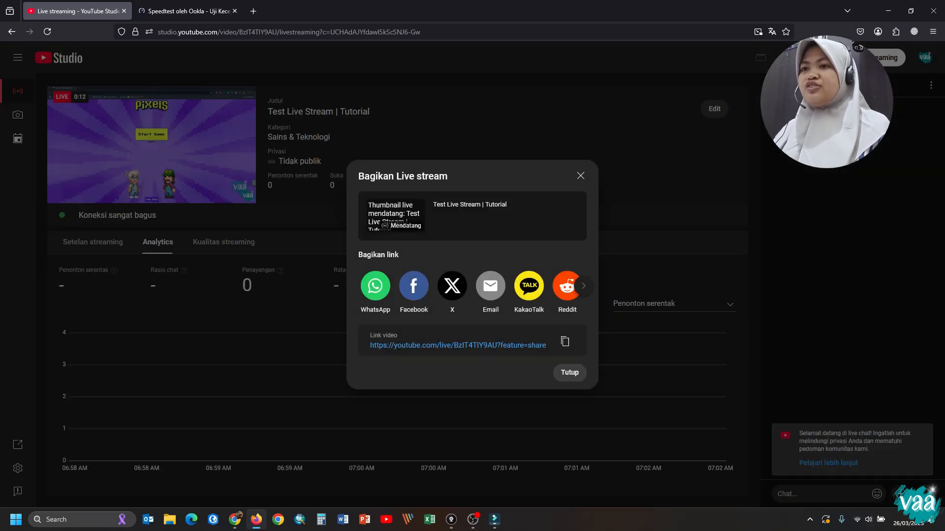
pyautogui.click(566, 341)
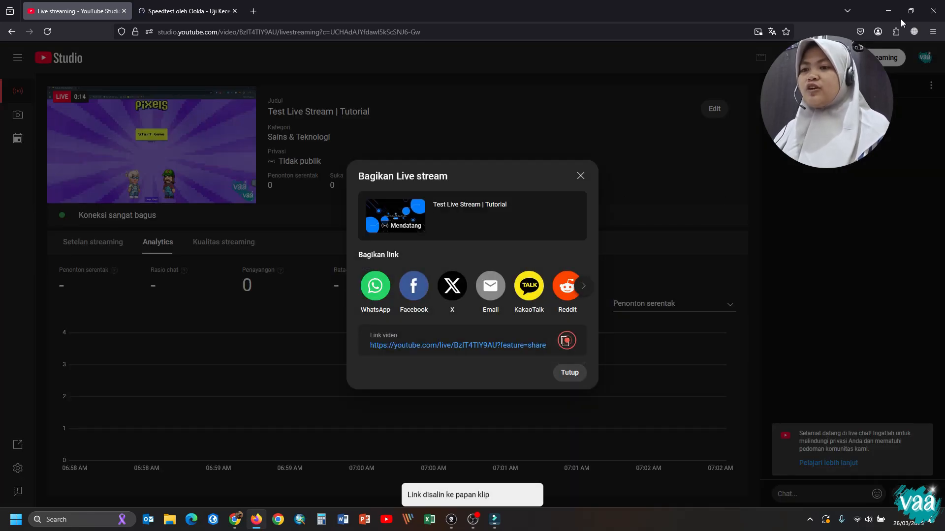
# - Open the copied stream link in a new private Firefox window and play the live stream
pyautogui.click(933, 31)
pyautogui.click(879, 99)
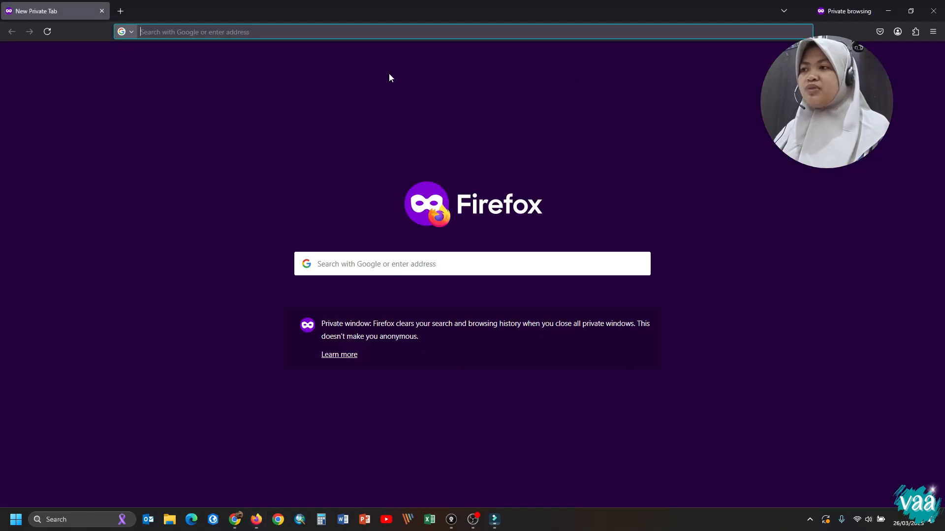
pyautogui.hotkey('ctrl', 'v')
pyautogui.press('Return')
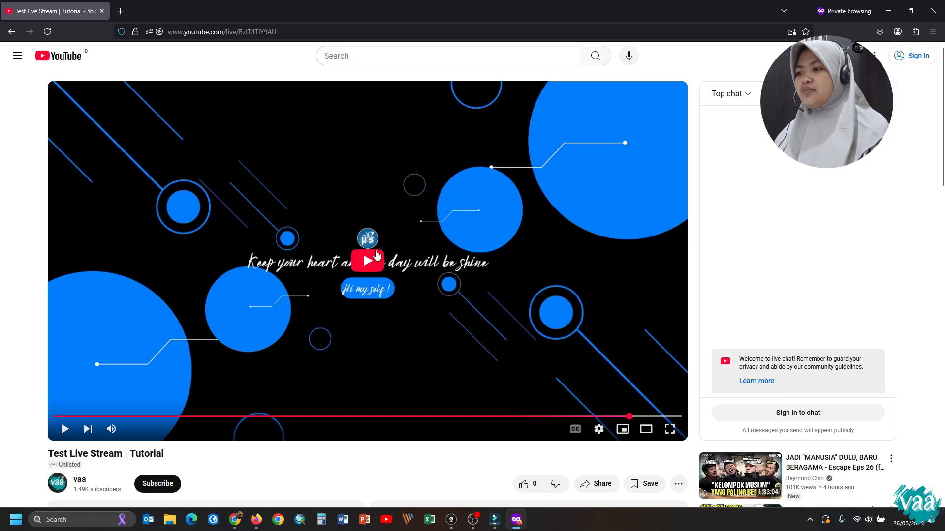
pyautogui.click(374, 262)
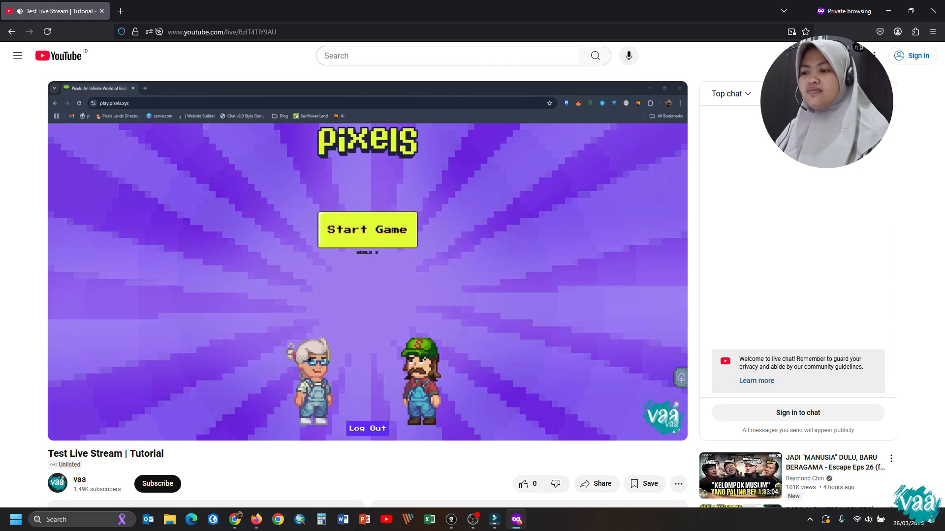
# - Switch to OBS Studio, make the camera facecam source visible, and transition the updated scene to program
pyautogui.click(473, 520)
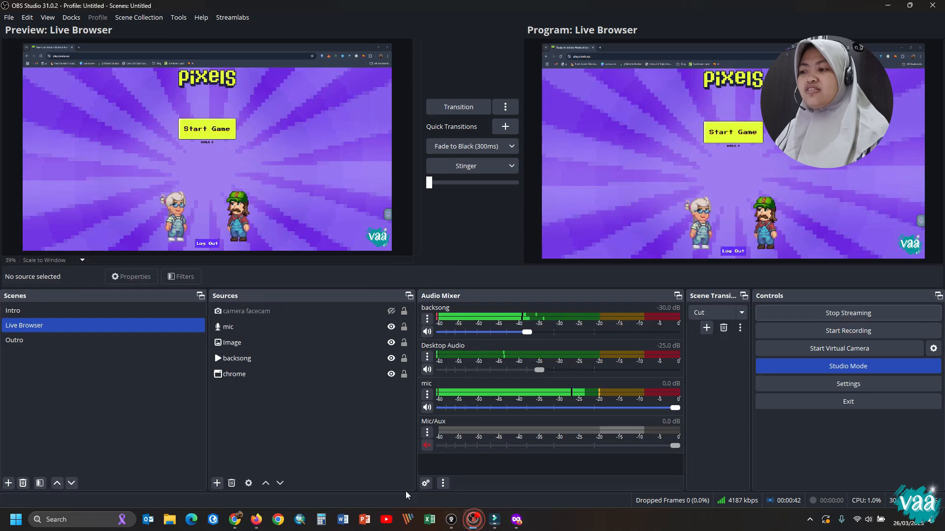
pyautogui.click(392, 311)
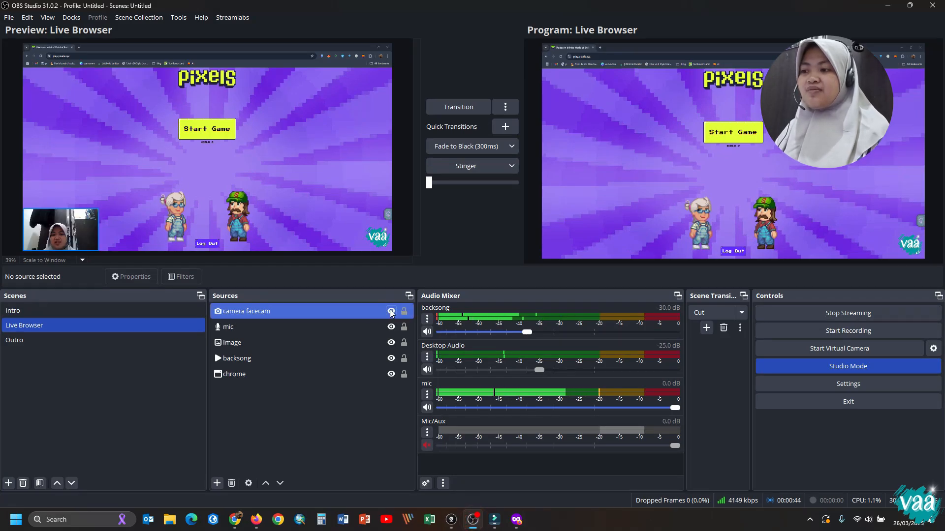
pyautogui.click(457, 109)
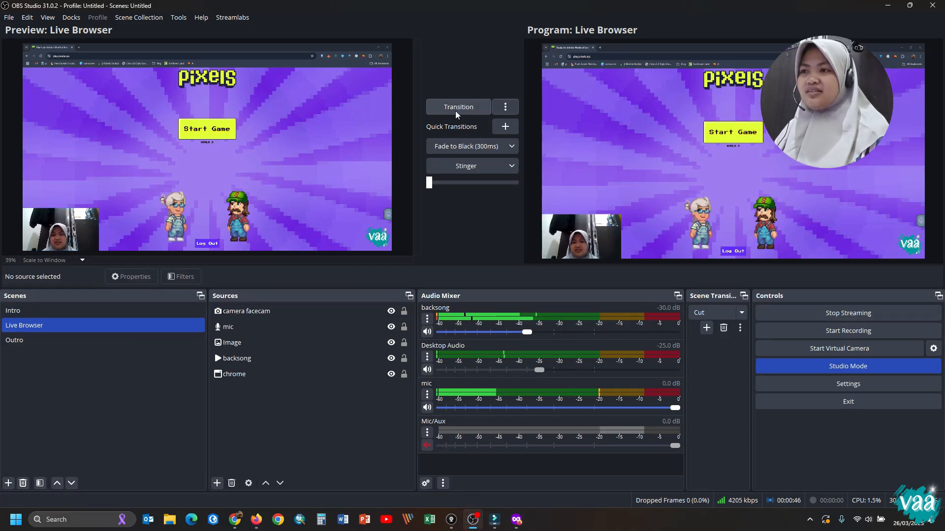
# - Check the facecam on the live stream's viewer page, and close the private window and the share dialog
pyautogui.click(887, 5)
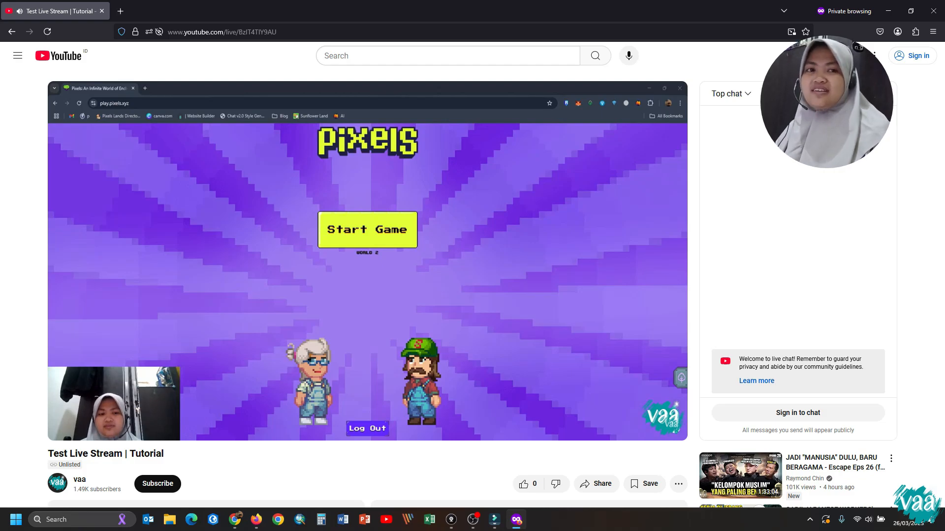
pyautogui.click(210, 461)
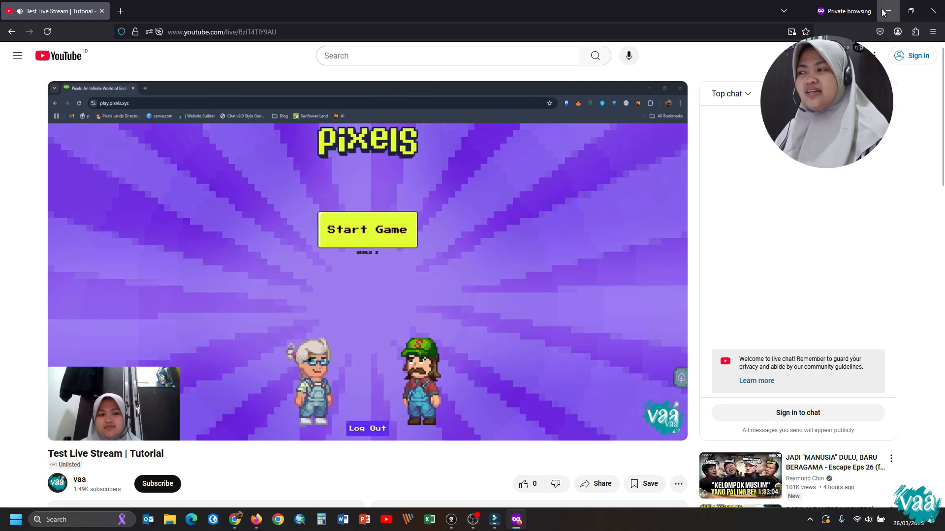
pyautogui.click(934, 11)
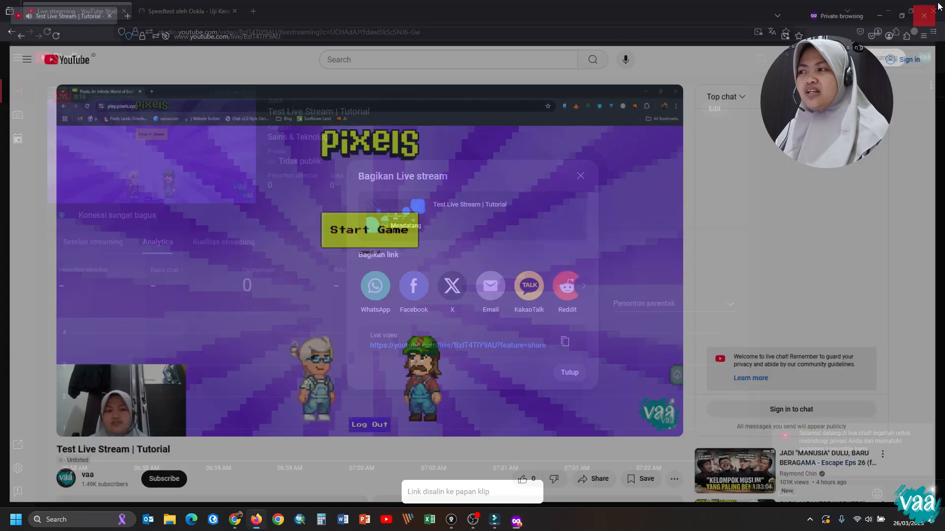
pyautogui.click(581, 176)
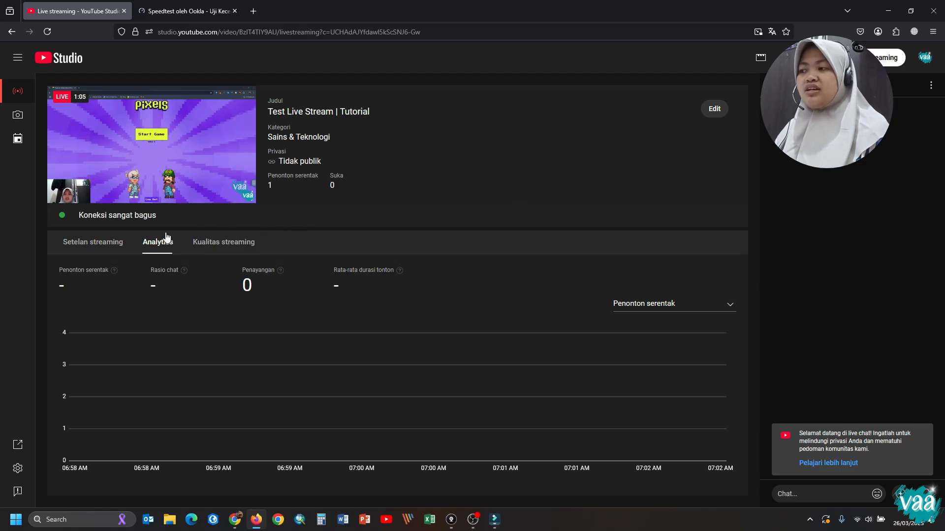
# - Examine the live stream's connection status, Kualitas streaming, Setelan streaming and Analytics sections, and the live chat
pyautogui.click(64, 221)
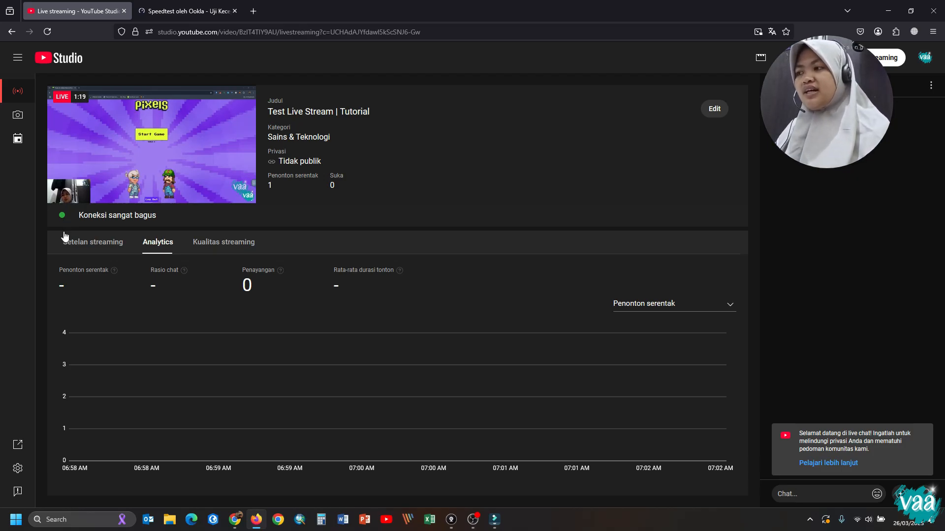
pyautogui.click(239, 250)
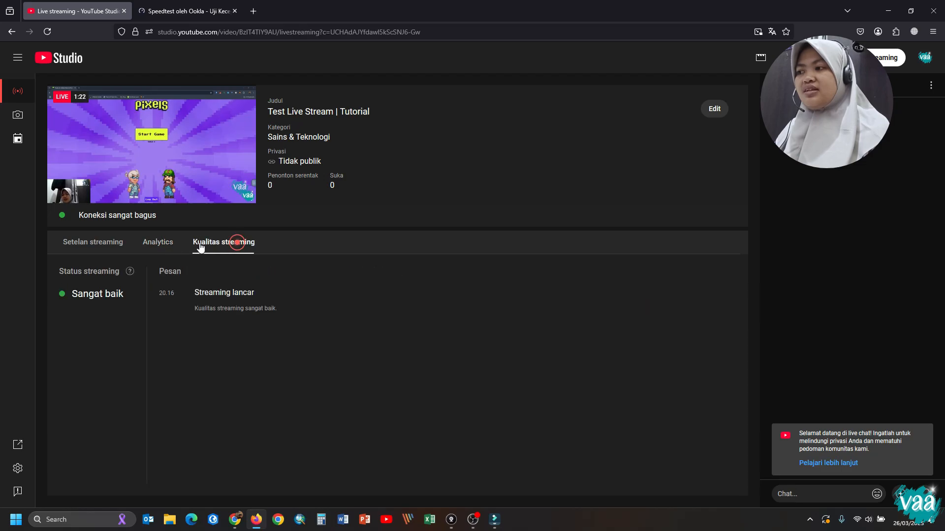
pyautogui.click(158, 243)
pyautogui.click(95, 249)
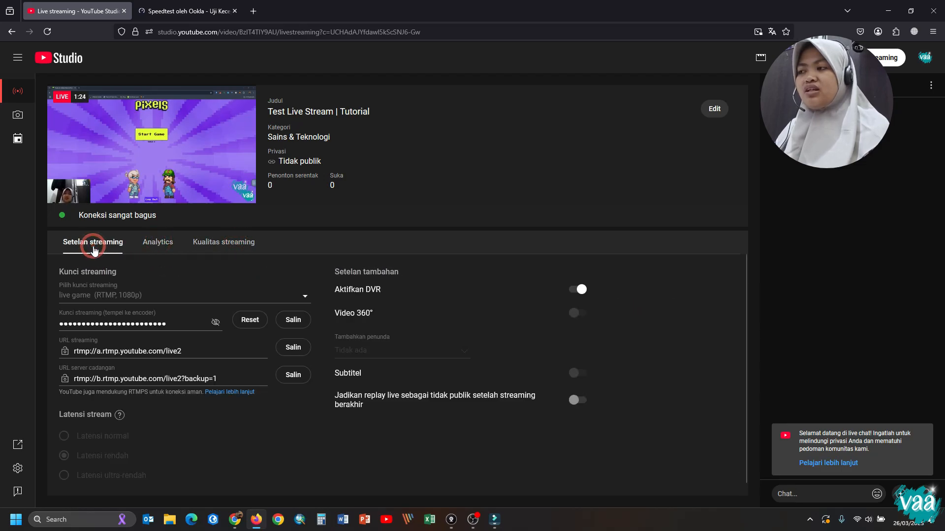
pyautogui.click(156, 245)
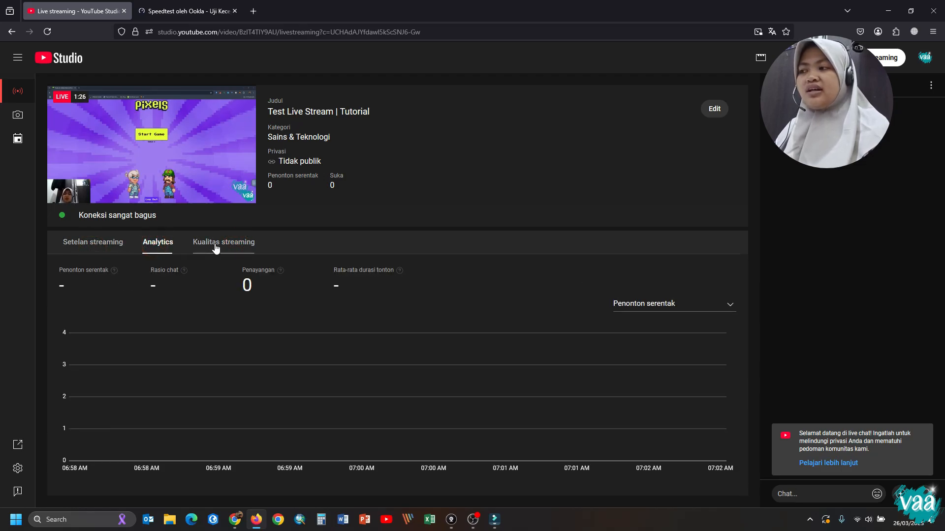
pyautogui.click(215, 247)
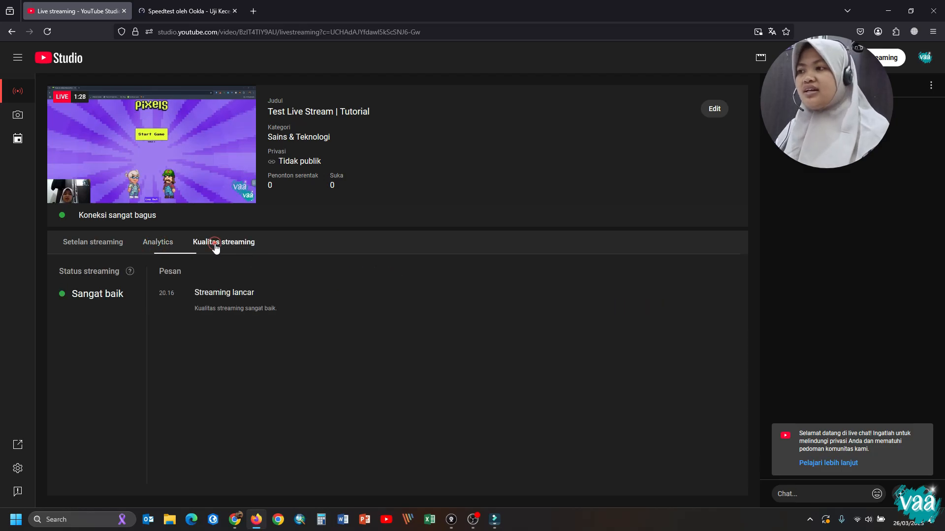
pyautogui.click(156, 245)
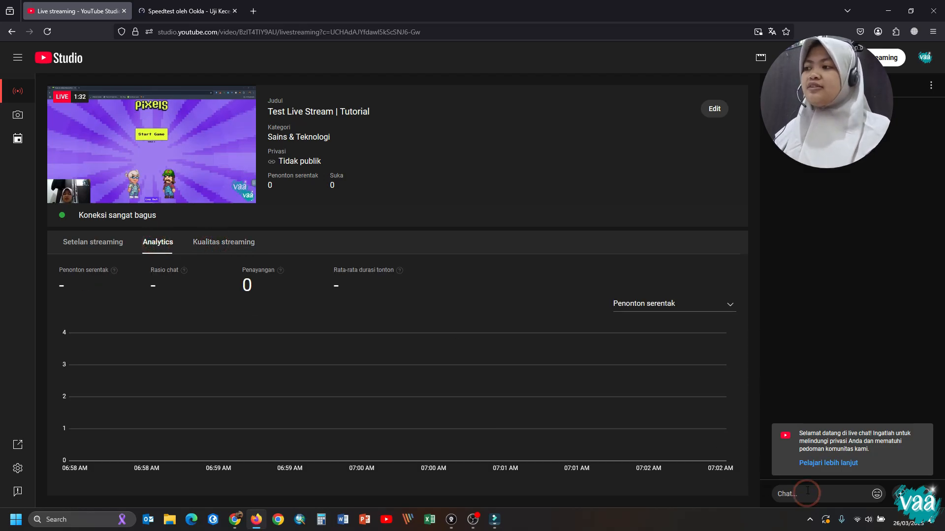
pyautogui.click(826, 348)
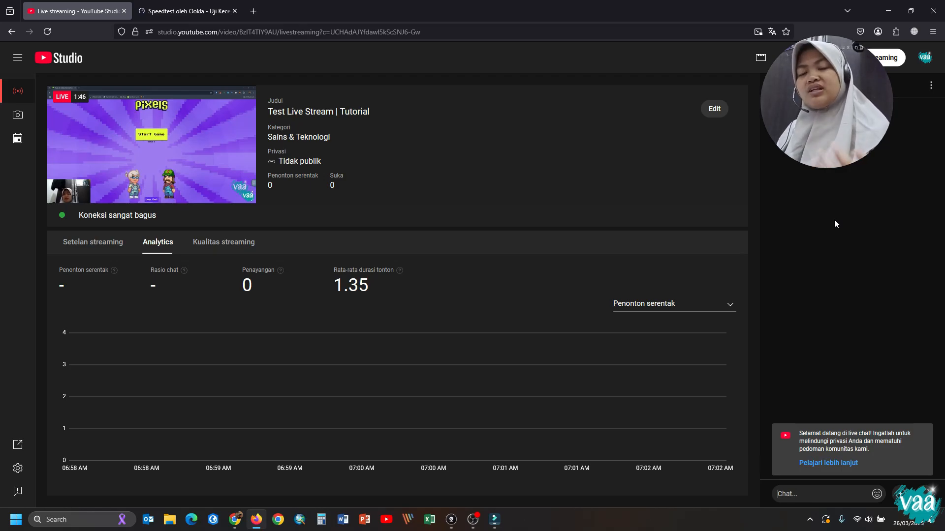
# - Close the Firefox window, minimise the DroidCam Client window, and switch to OBS Studio
pyautogui.click(938, 9)
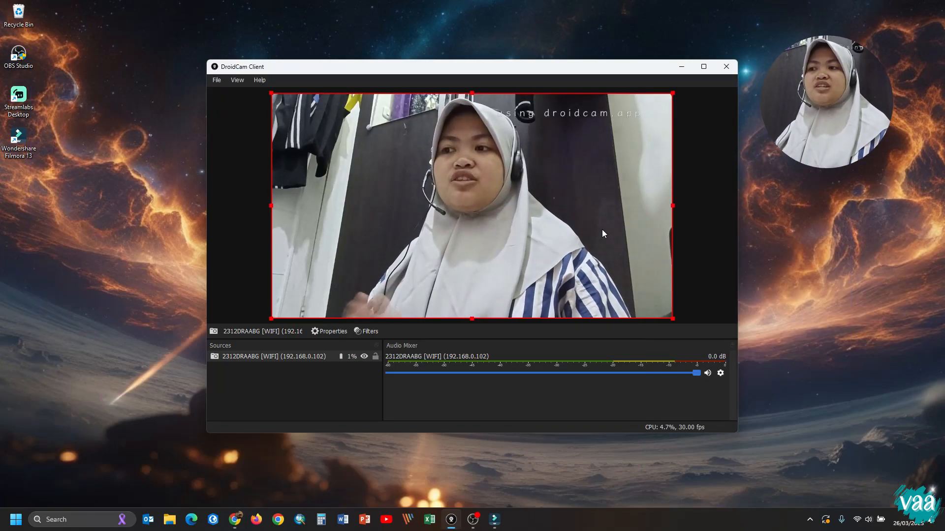
pyautogui.click(681, 67)
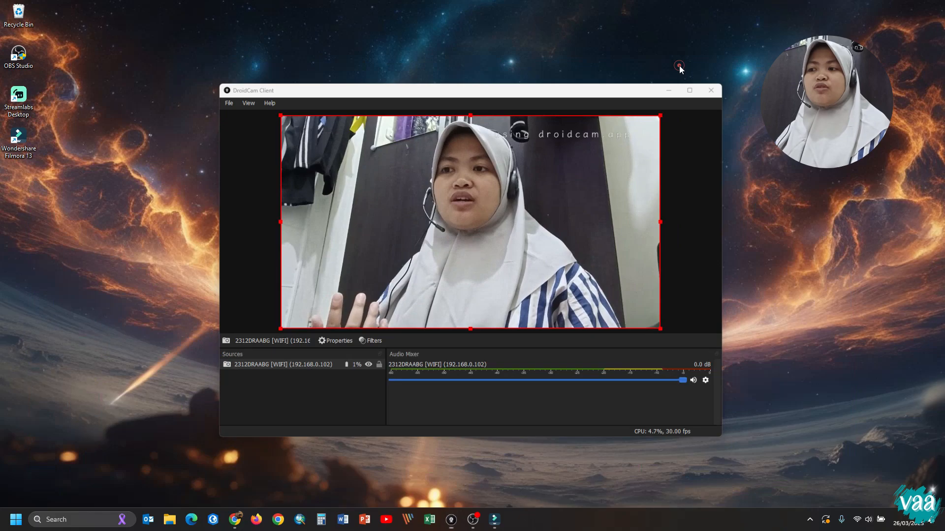
pyautogui.click(471, 521)
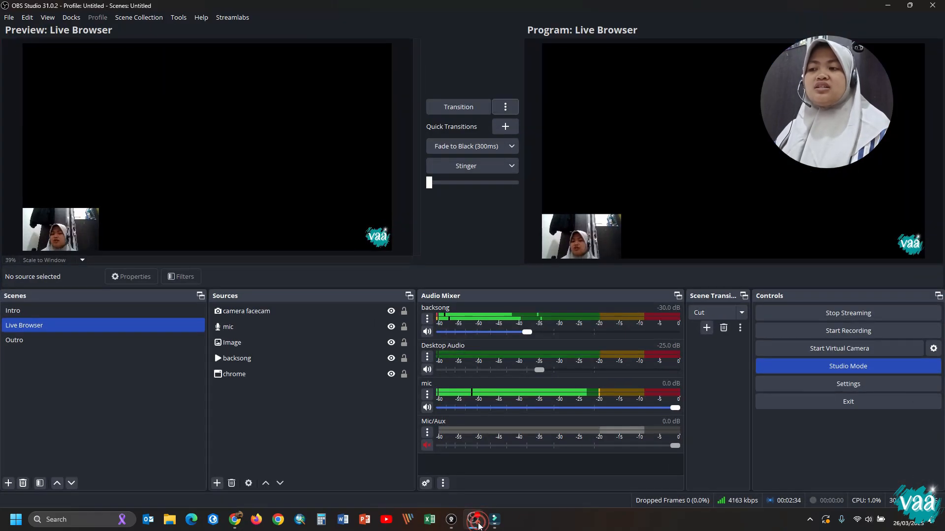
# - Bring the Pixels game window forward in Chrome for the capture, and stop the stream in OBS Studio
pyautogui.click(241, 522)
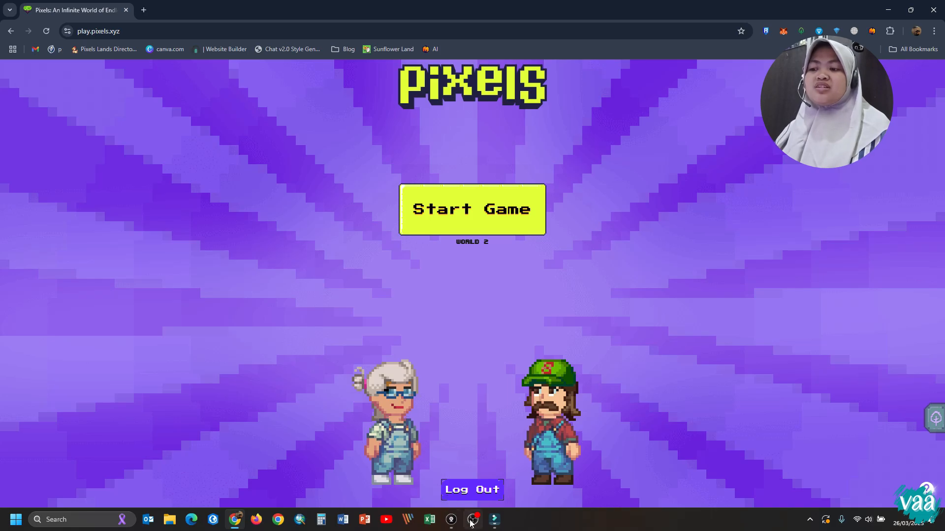
pyautogui.click(472, 521)
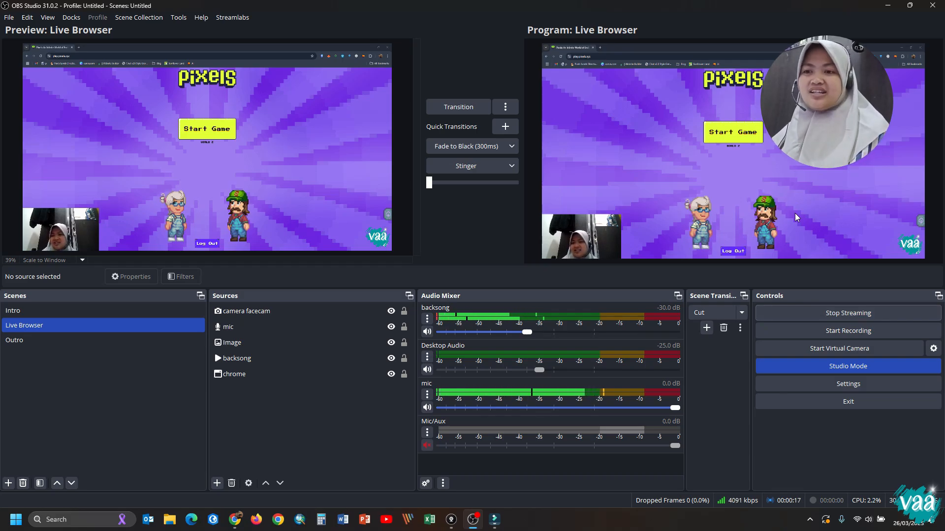
pyautogui.click(806, 317)
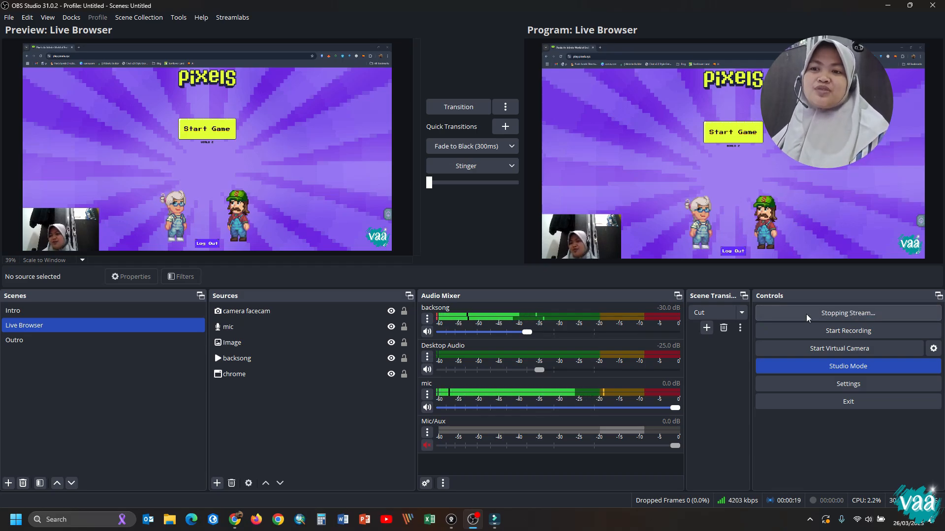